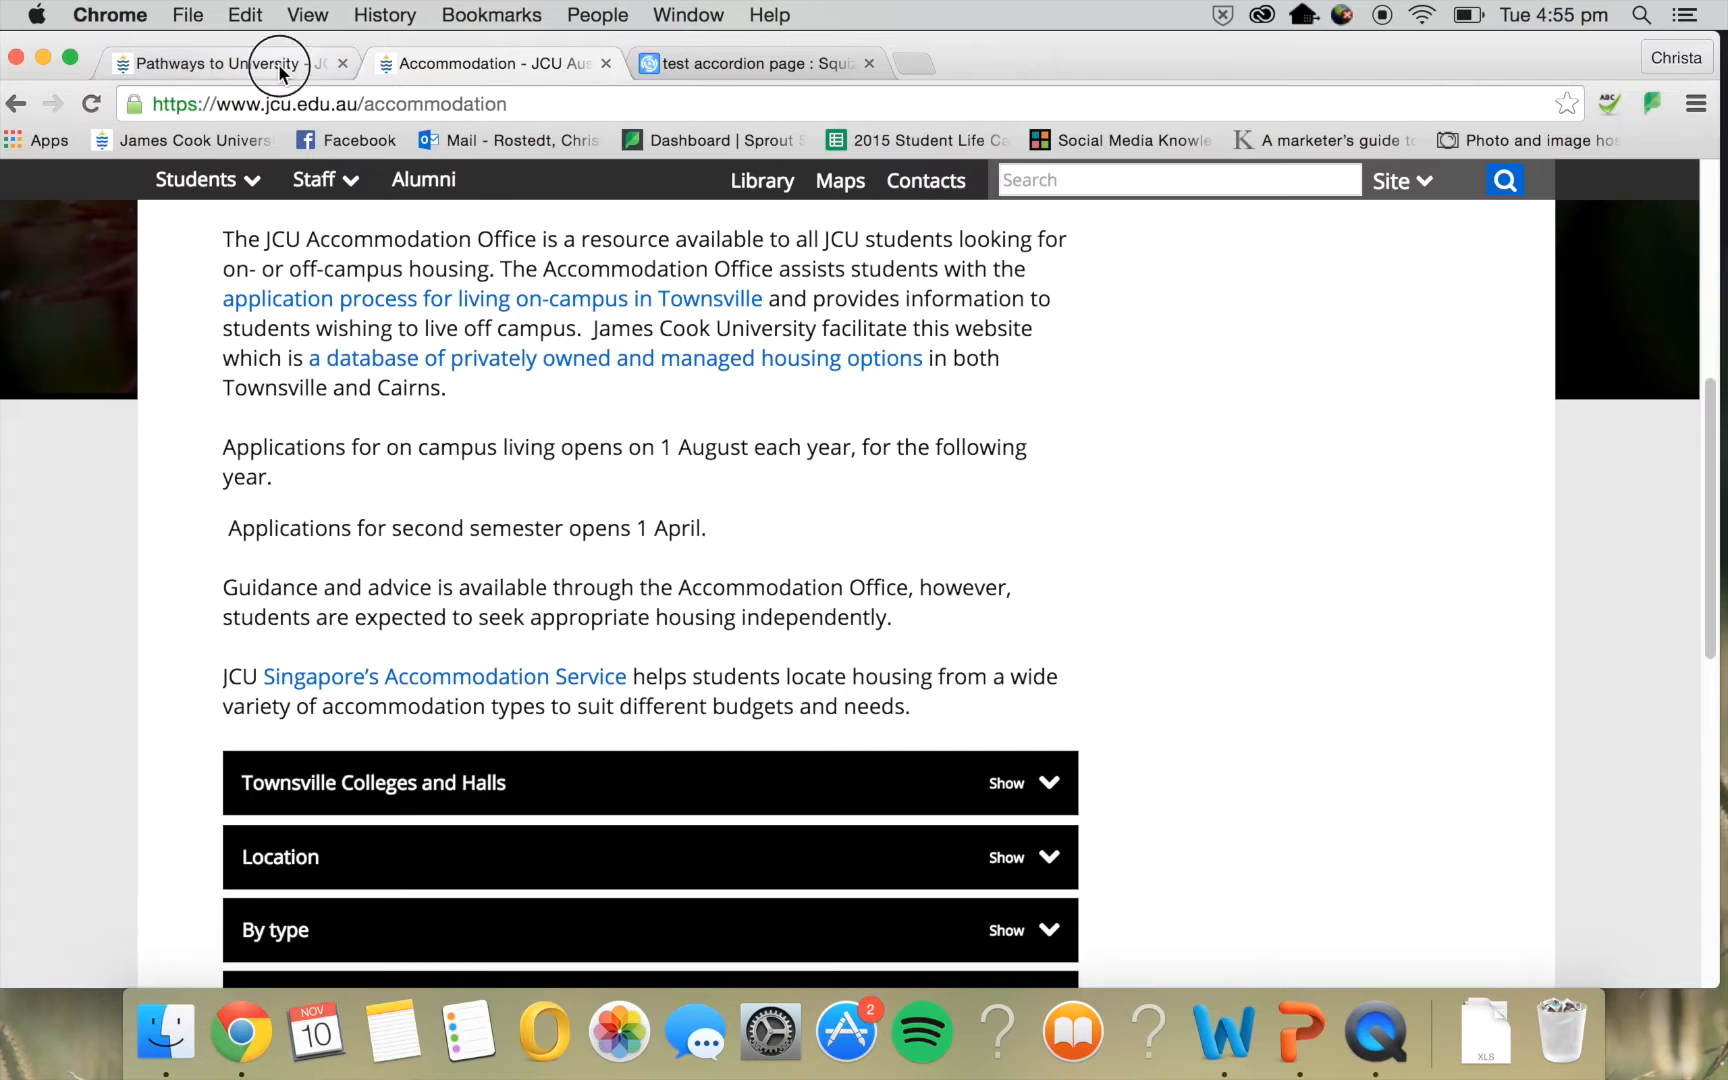
On the Pathways to University page, expand and collapse the accordion section about diplomas
scroll(316, 762, "down", 5)
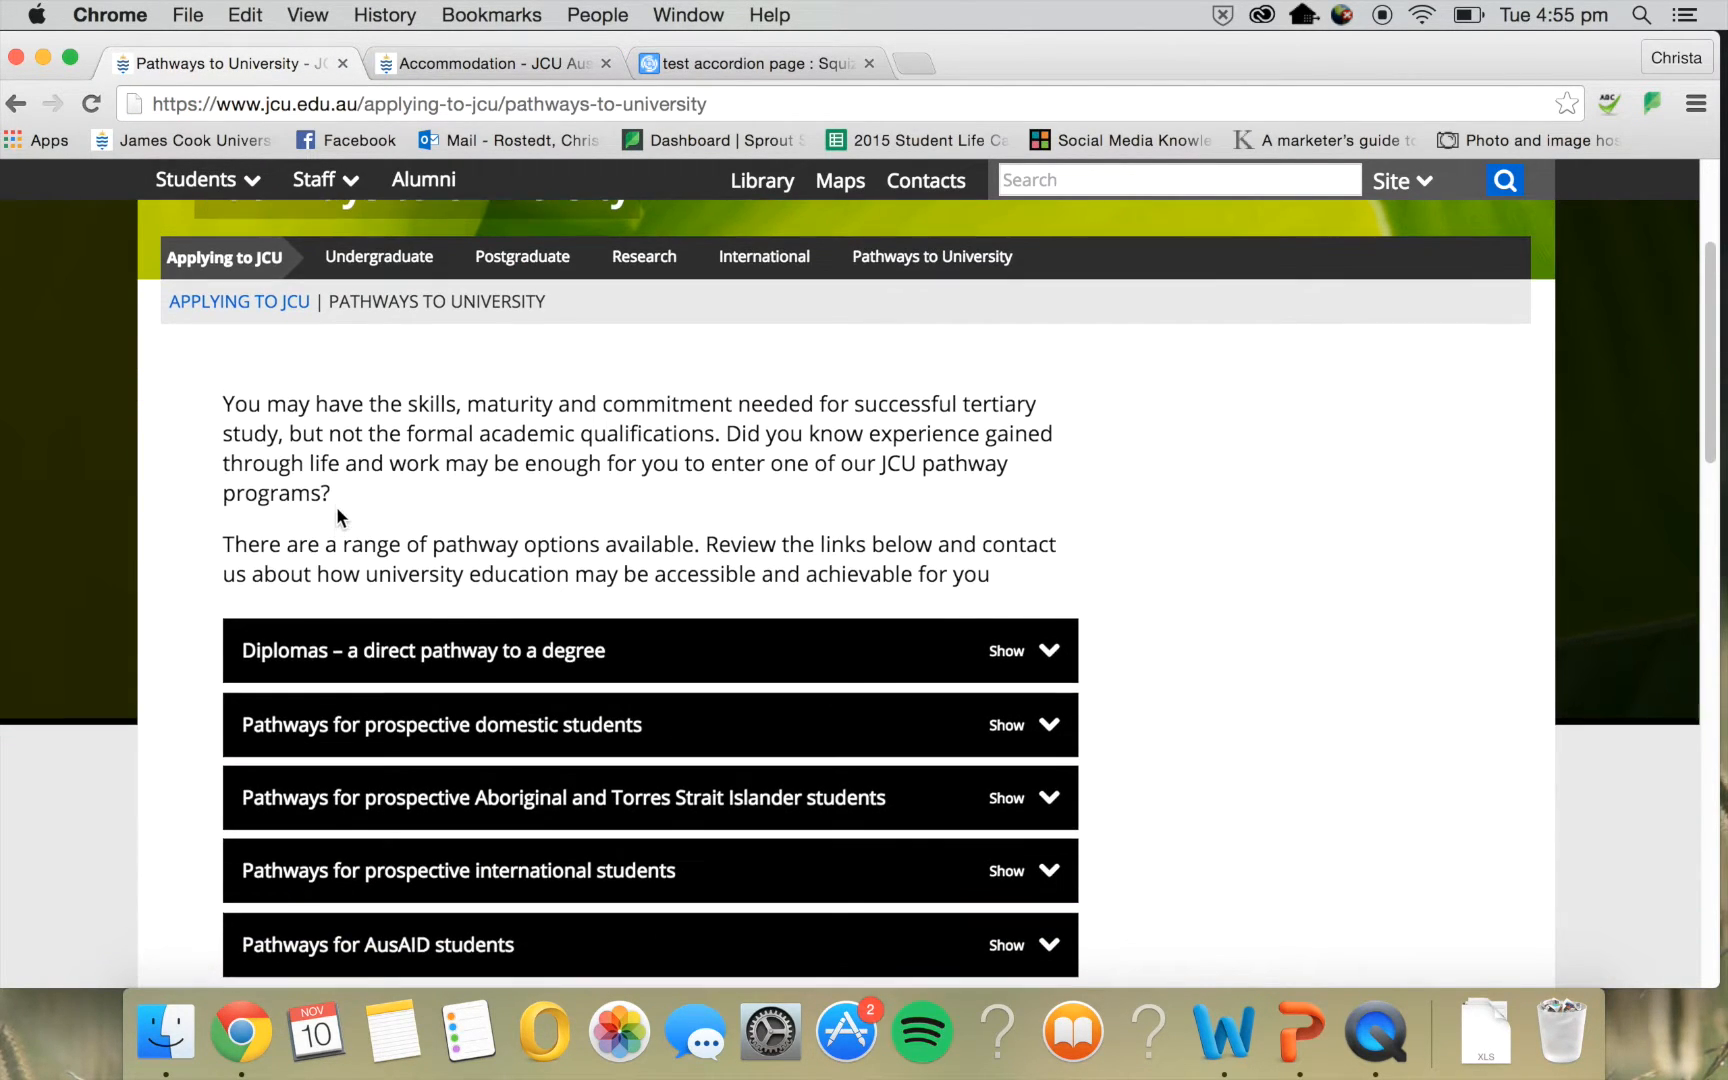
scroll(335, 512, "down", 2)
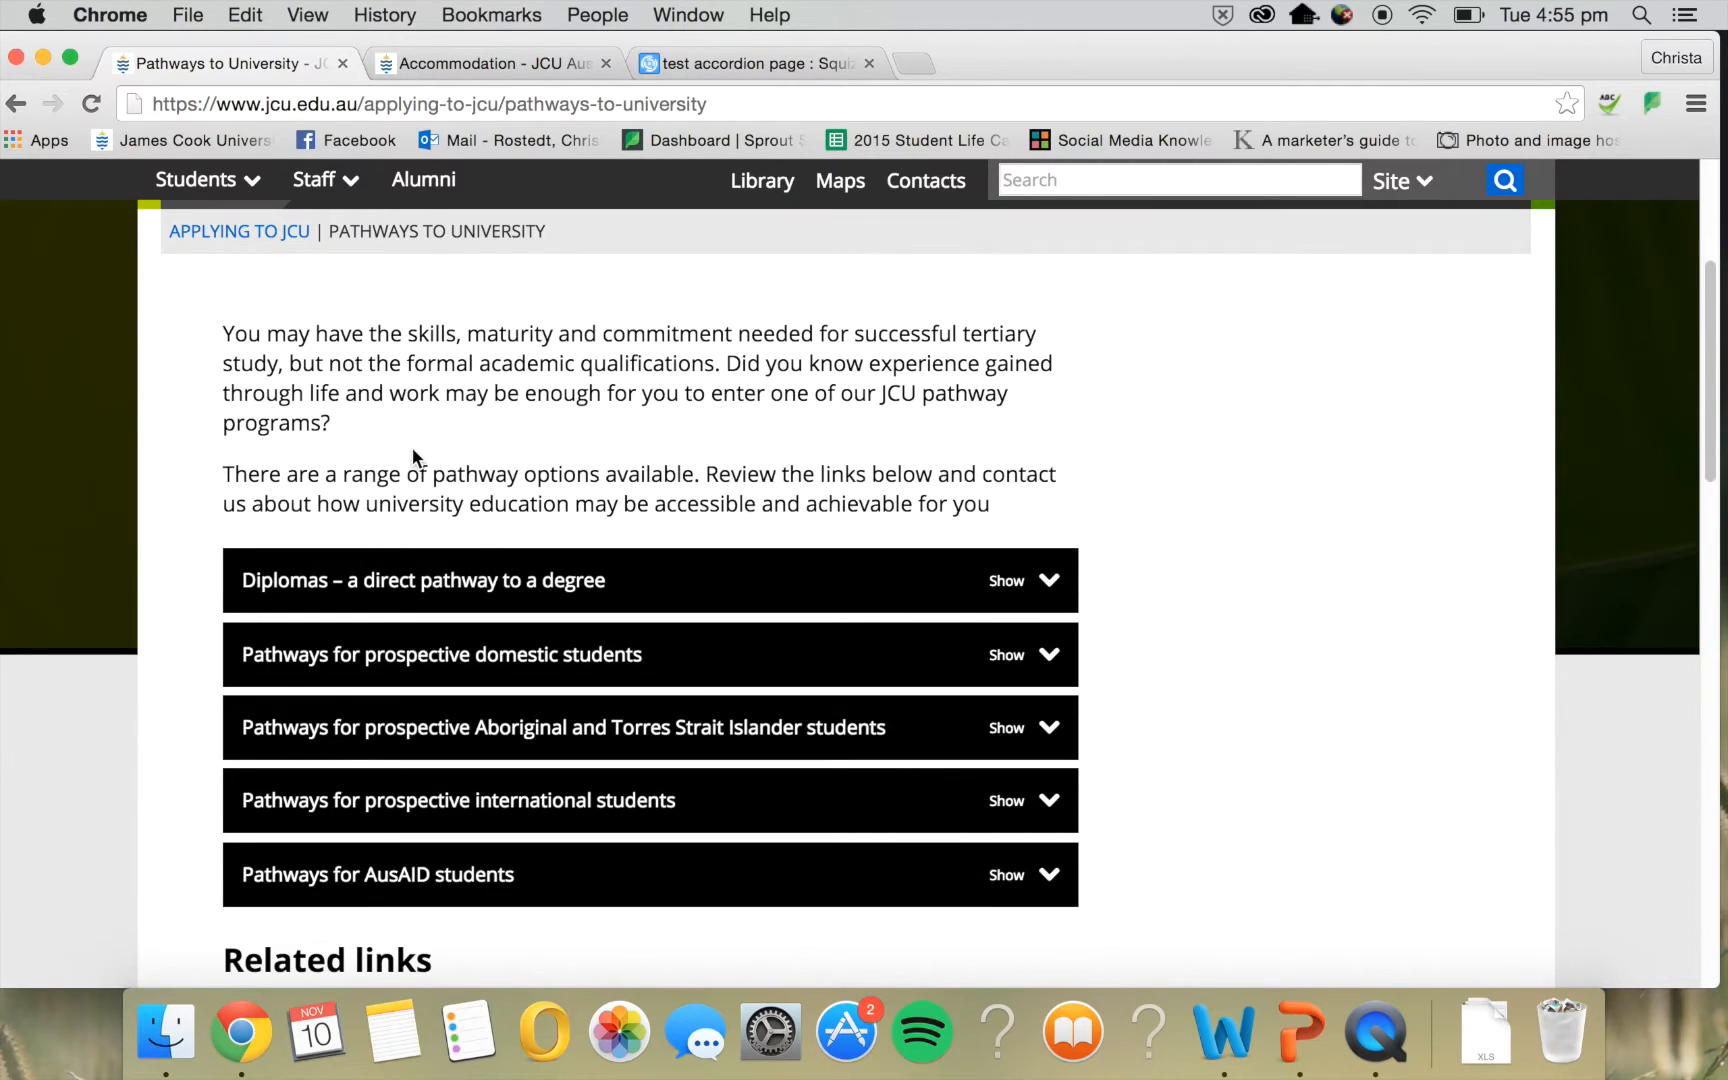
scroll(412, 447, "up", 1)
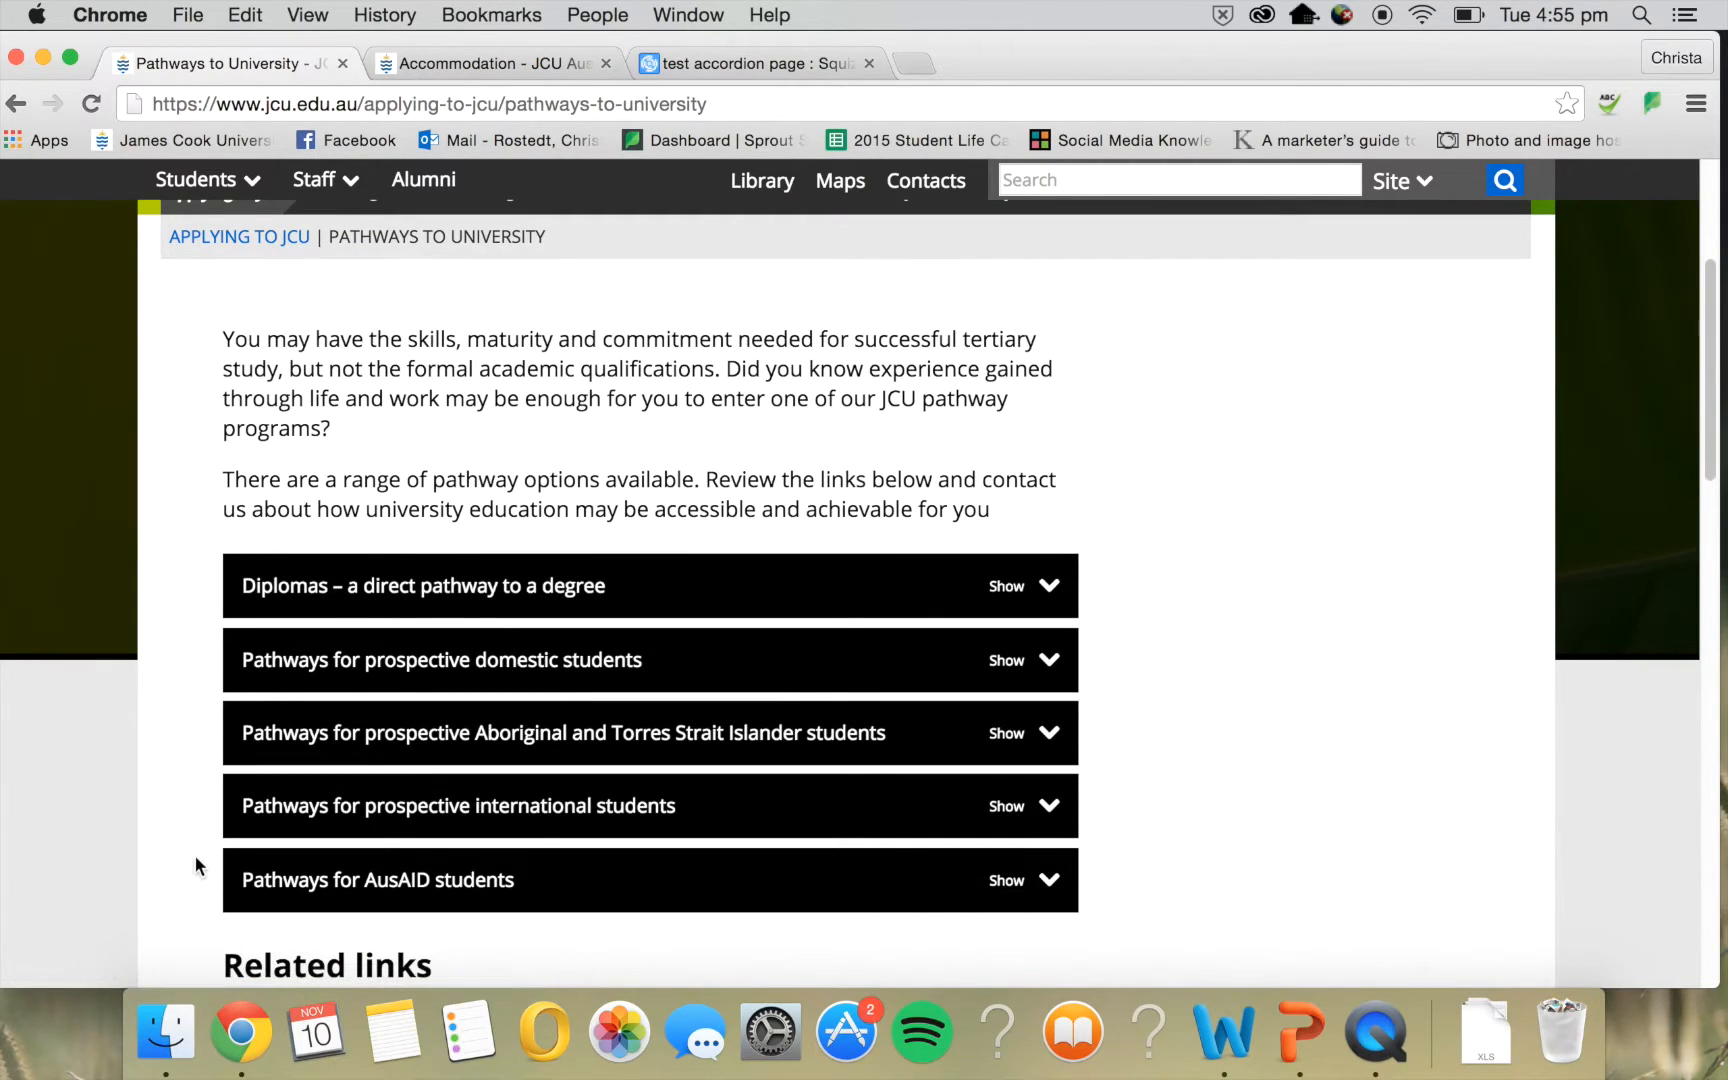
left_click(762, 590)
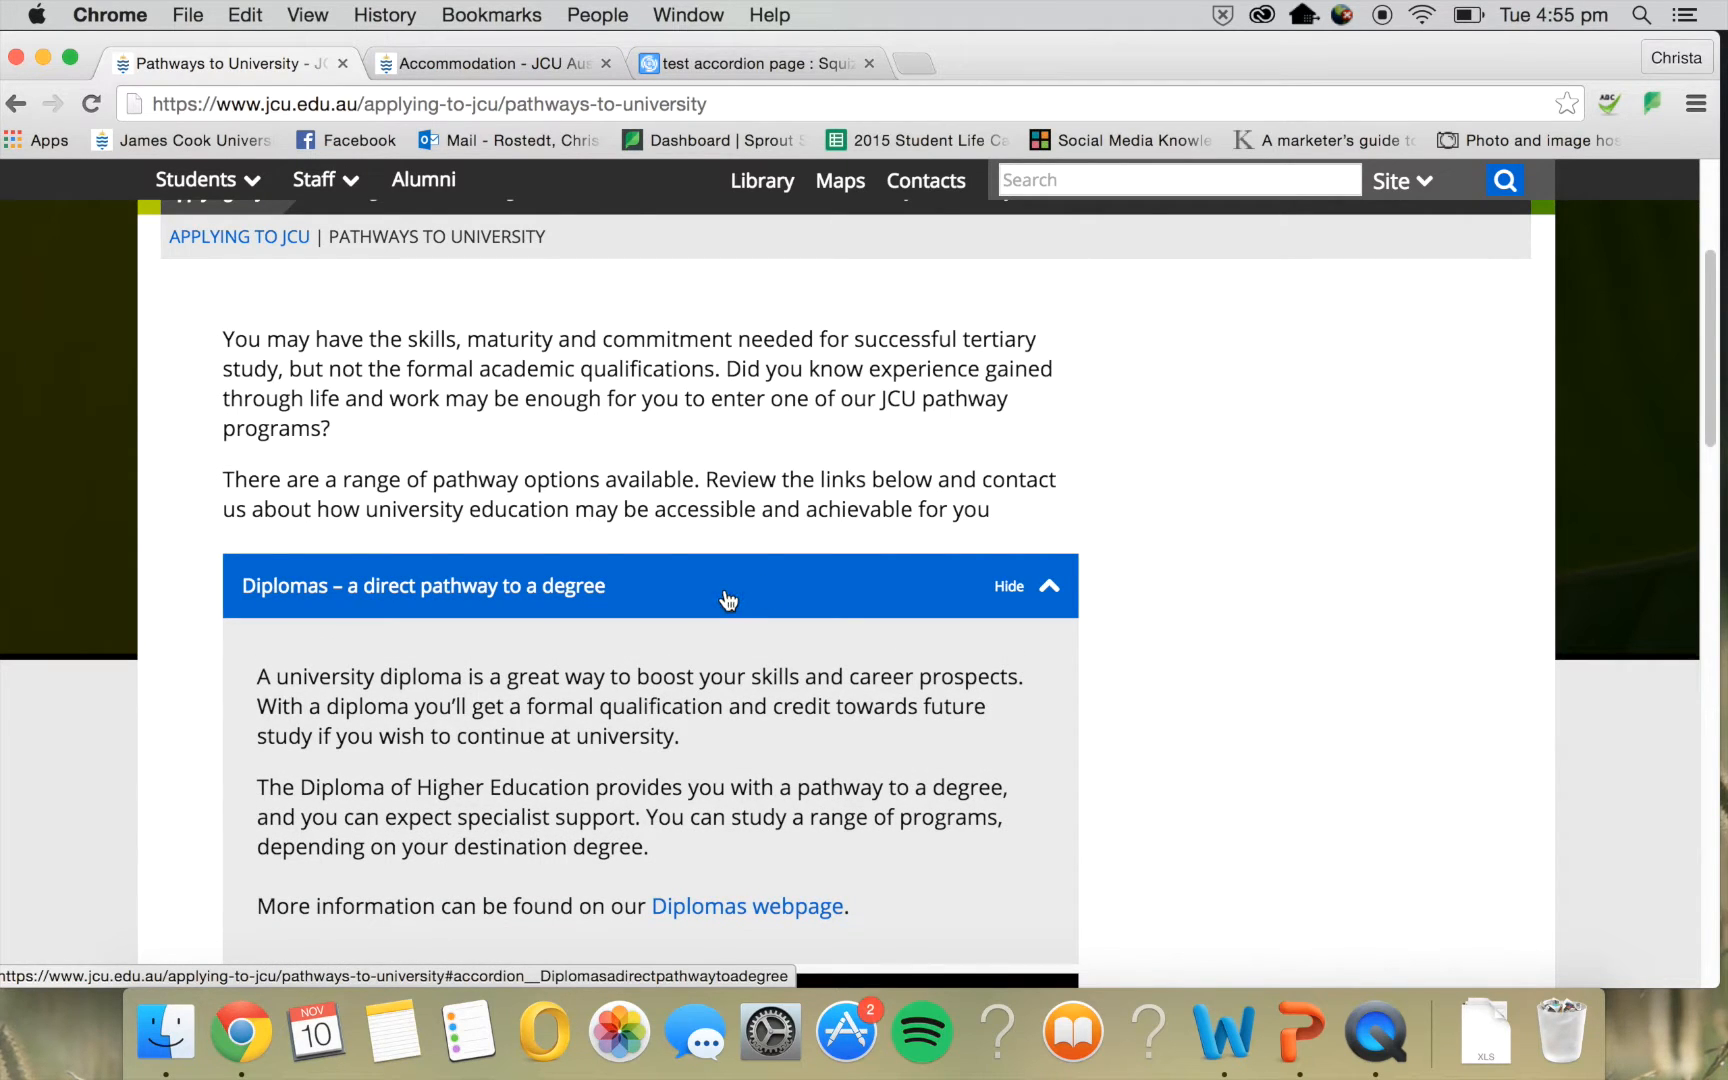
left_click(726, 599)
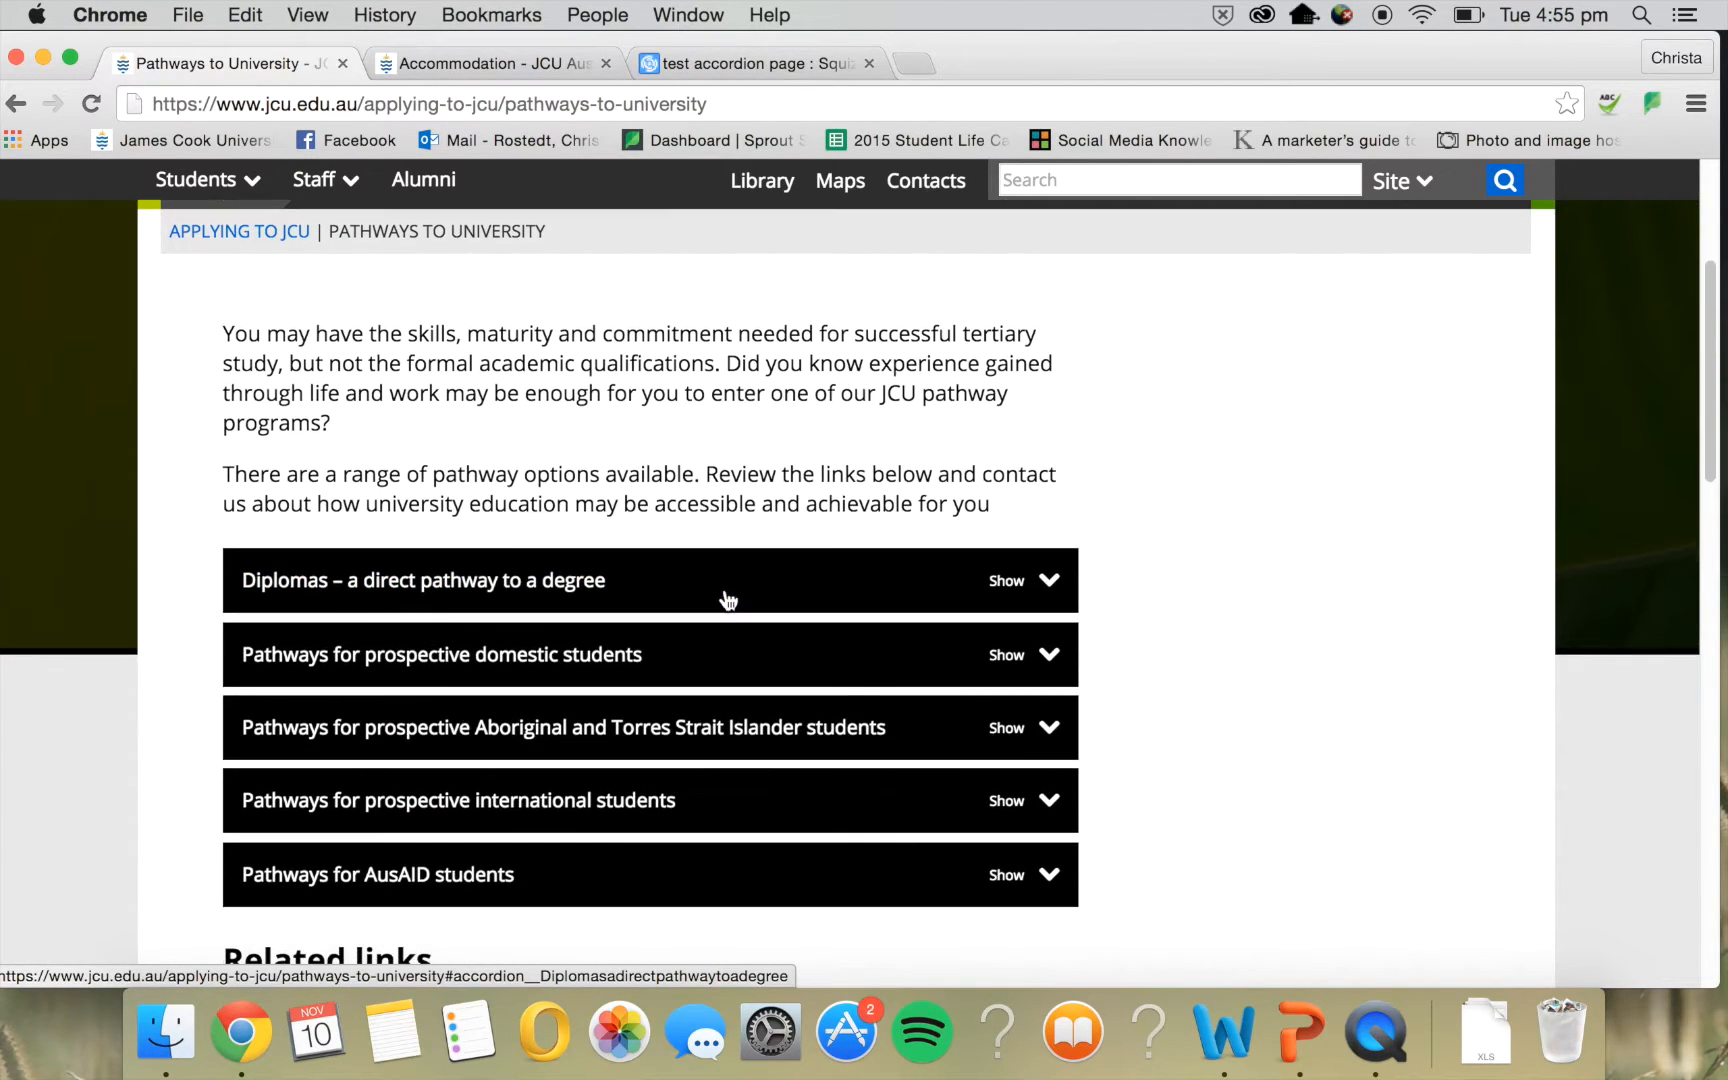
View the accordion sections for prospective domestic students and for Aboriginal and Torres Strait Islander students, closing each after viewing
left_click(603, 645)
scroll(606, 641, "down", 2)
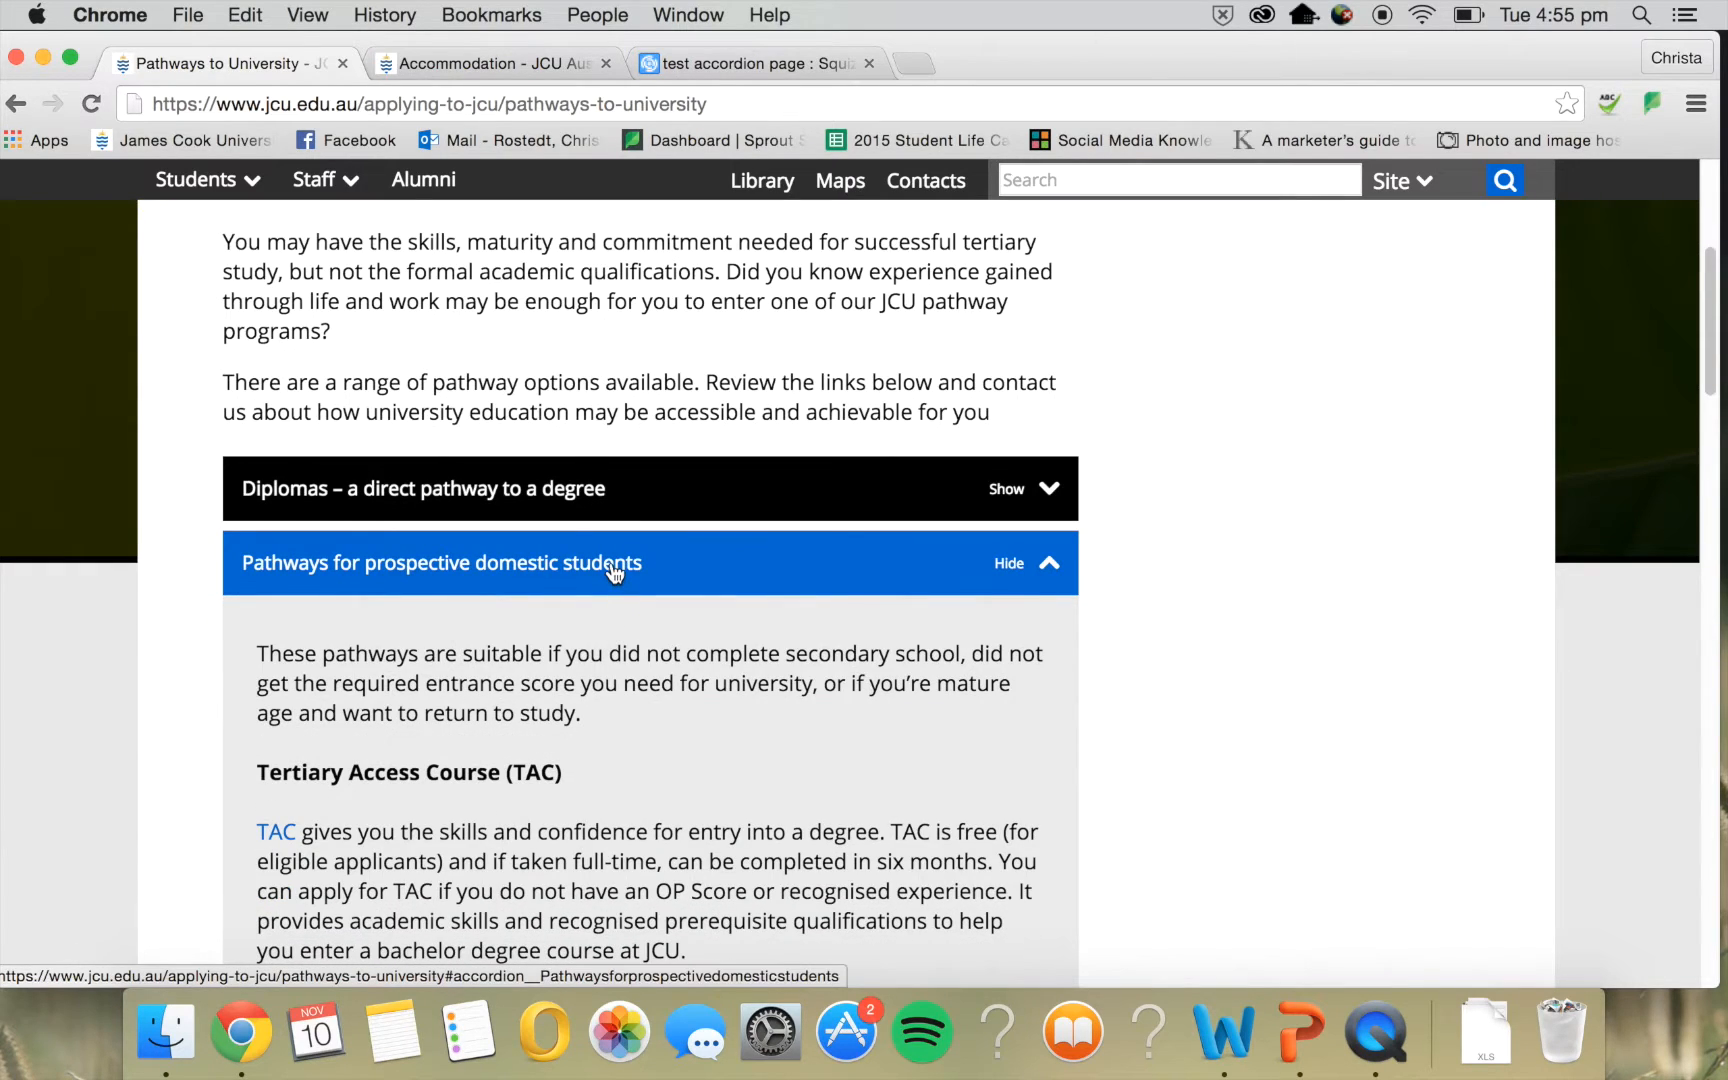
left_click(614, 572)
left_click(580, 627)
scroll(585, 622, "down", 9)
scroll(586, 610, "up", 6)
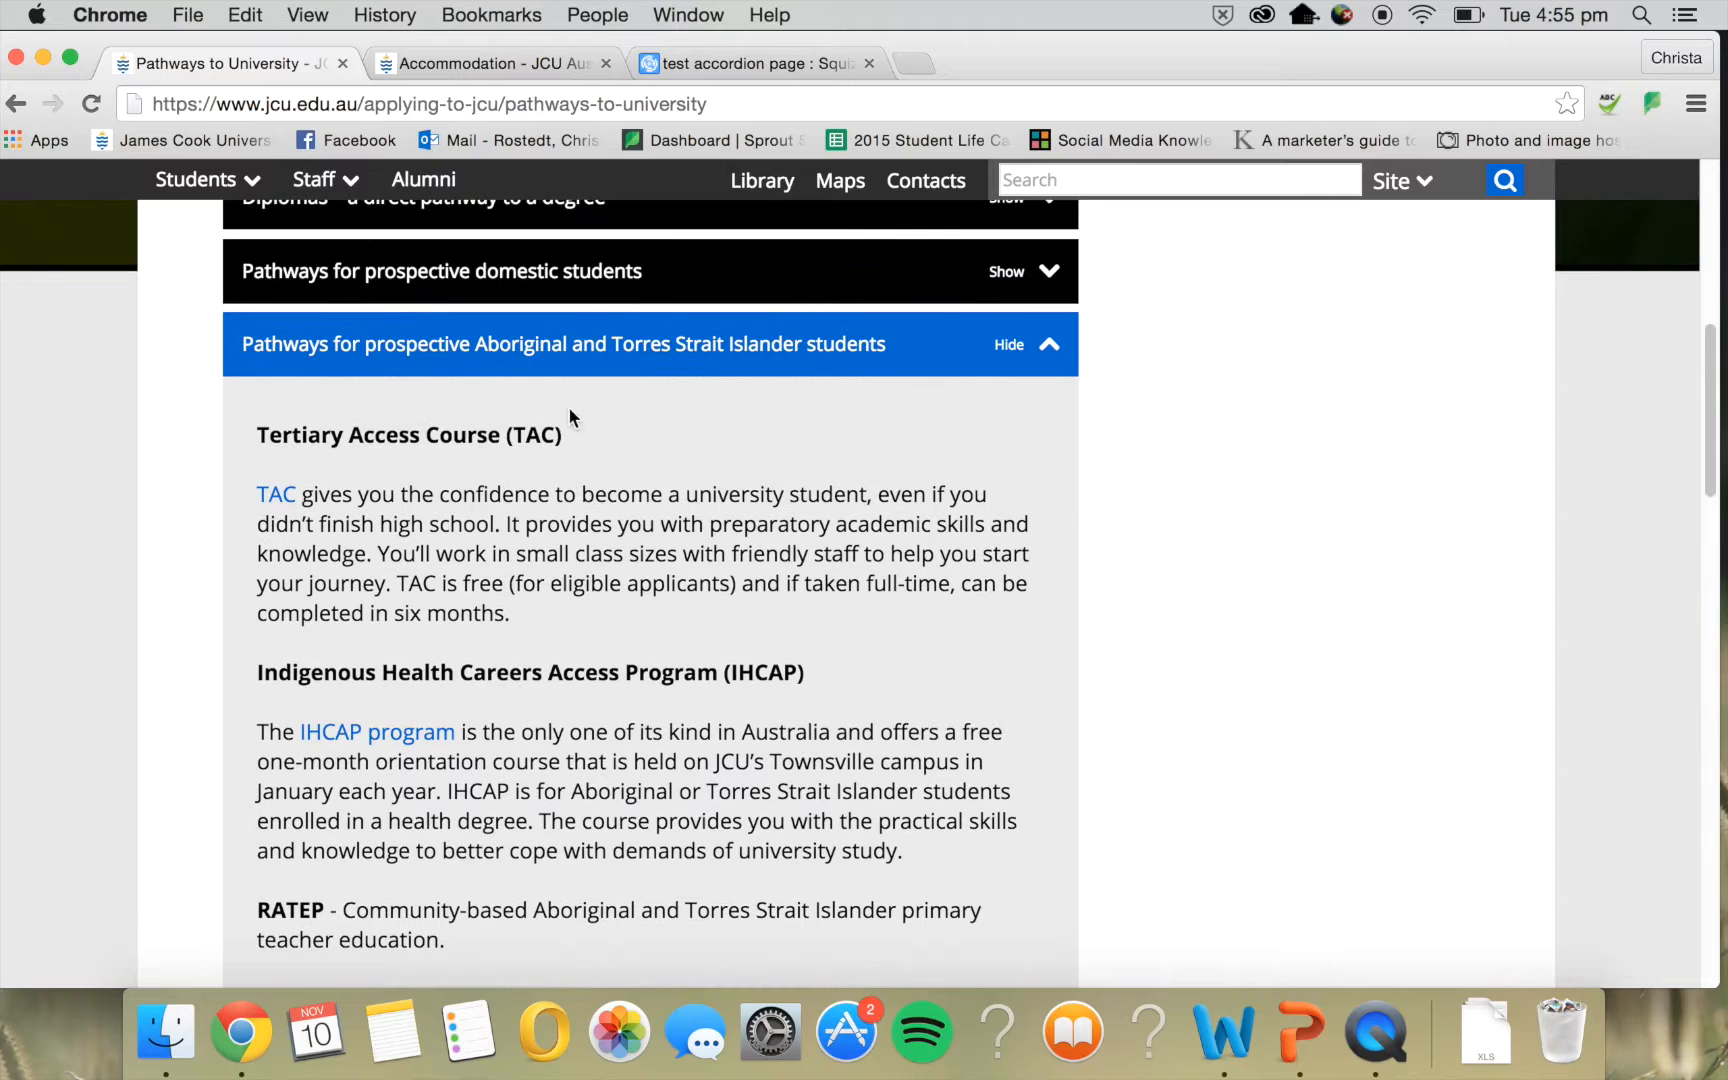
left_click(576, 352)
Expand and collapse the section on pathways for prospective international students, returning to the whole accordion list
left_click(568, 425)
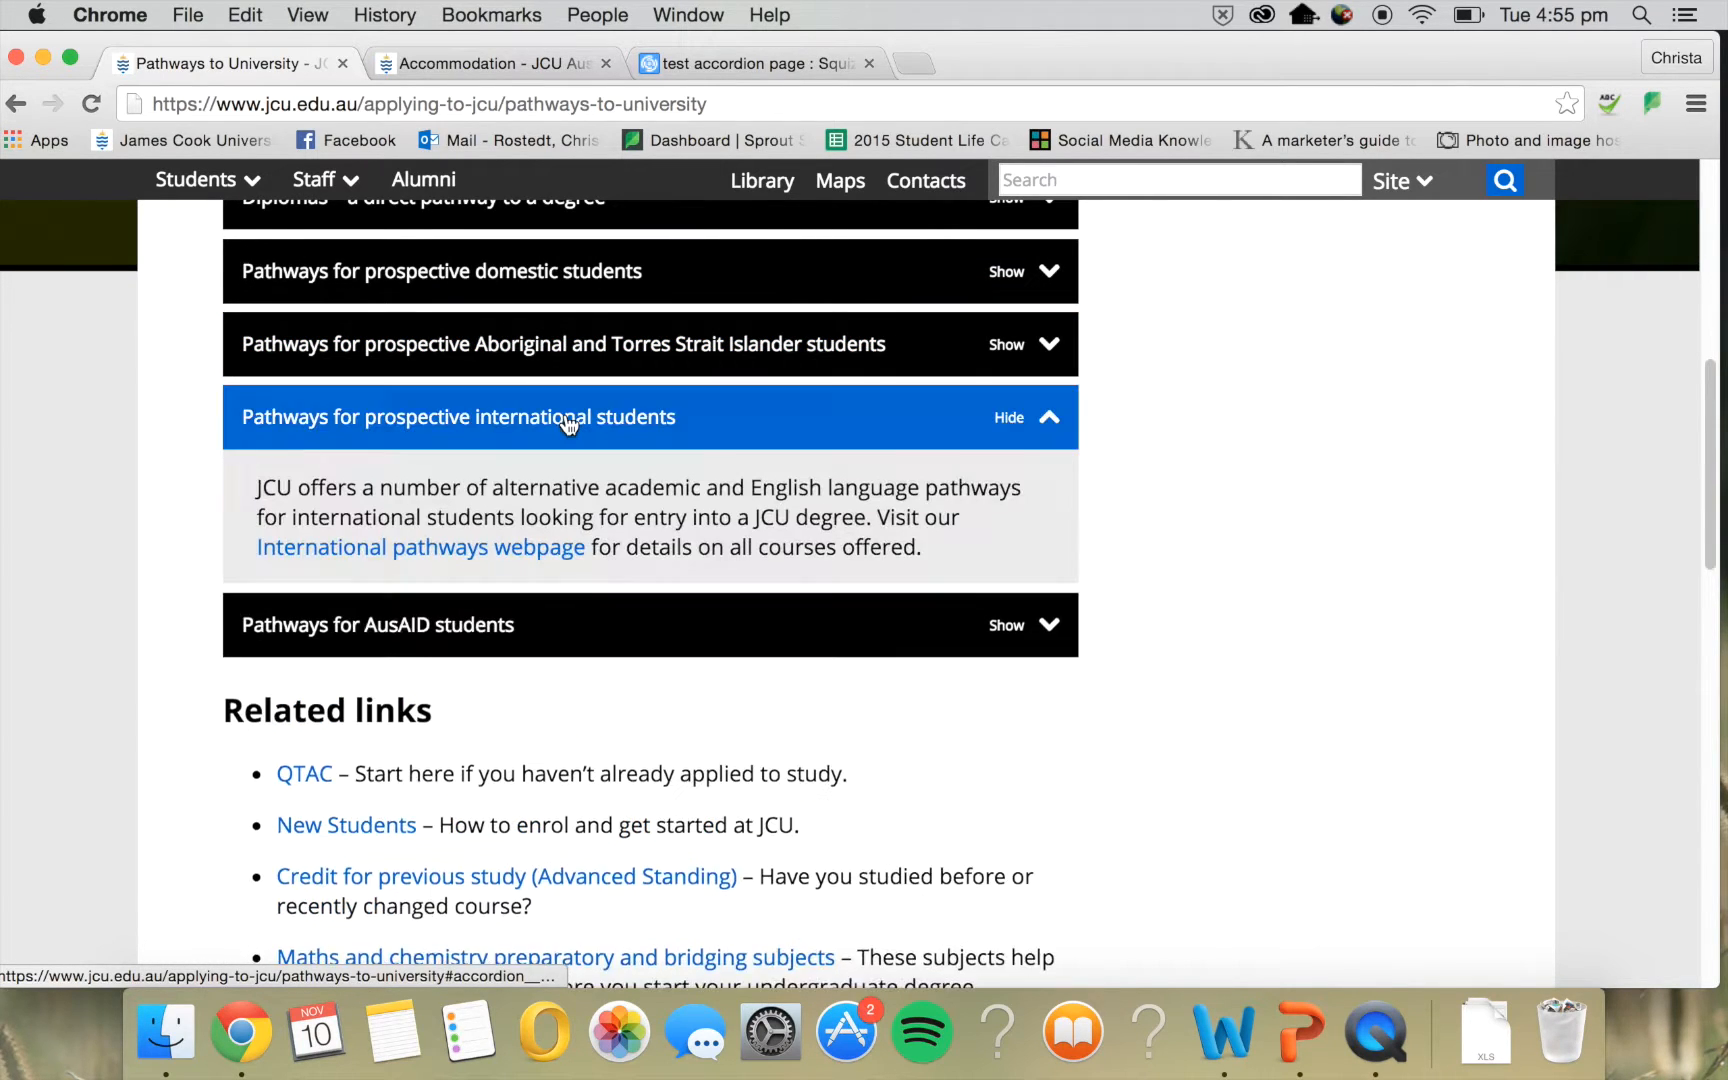
left_click(568, 425)
scroll(590, 455, "up", 3)
scroll(595, 462, "up", 1)
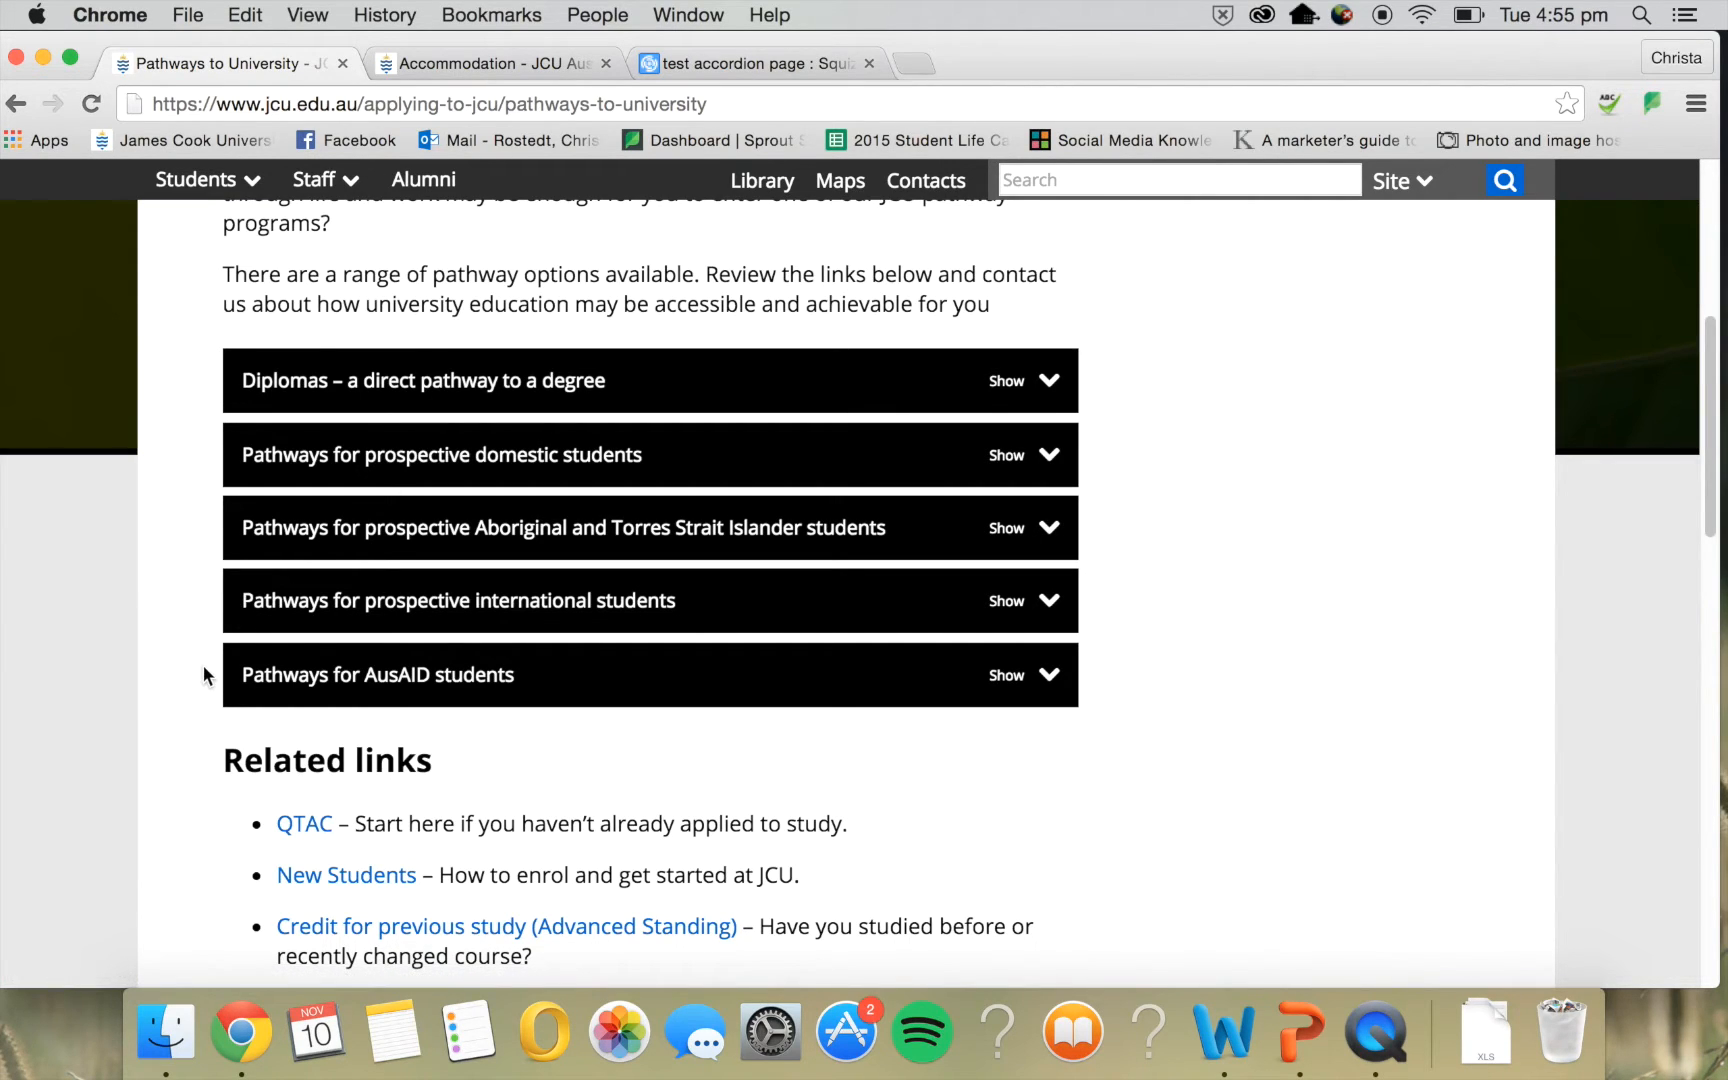
Switch to the Accommodation page and expand and collapse its Townsville Colleges and Halls section
left_click(458, 70)
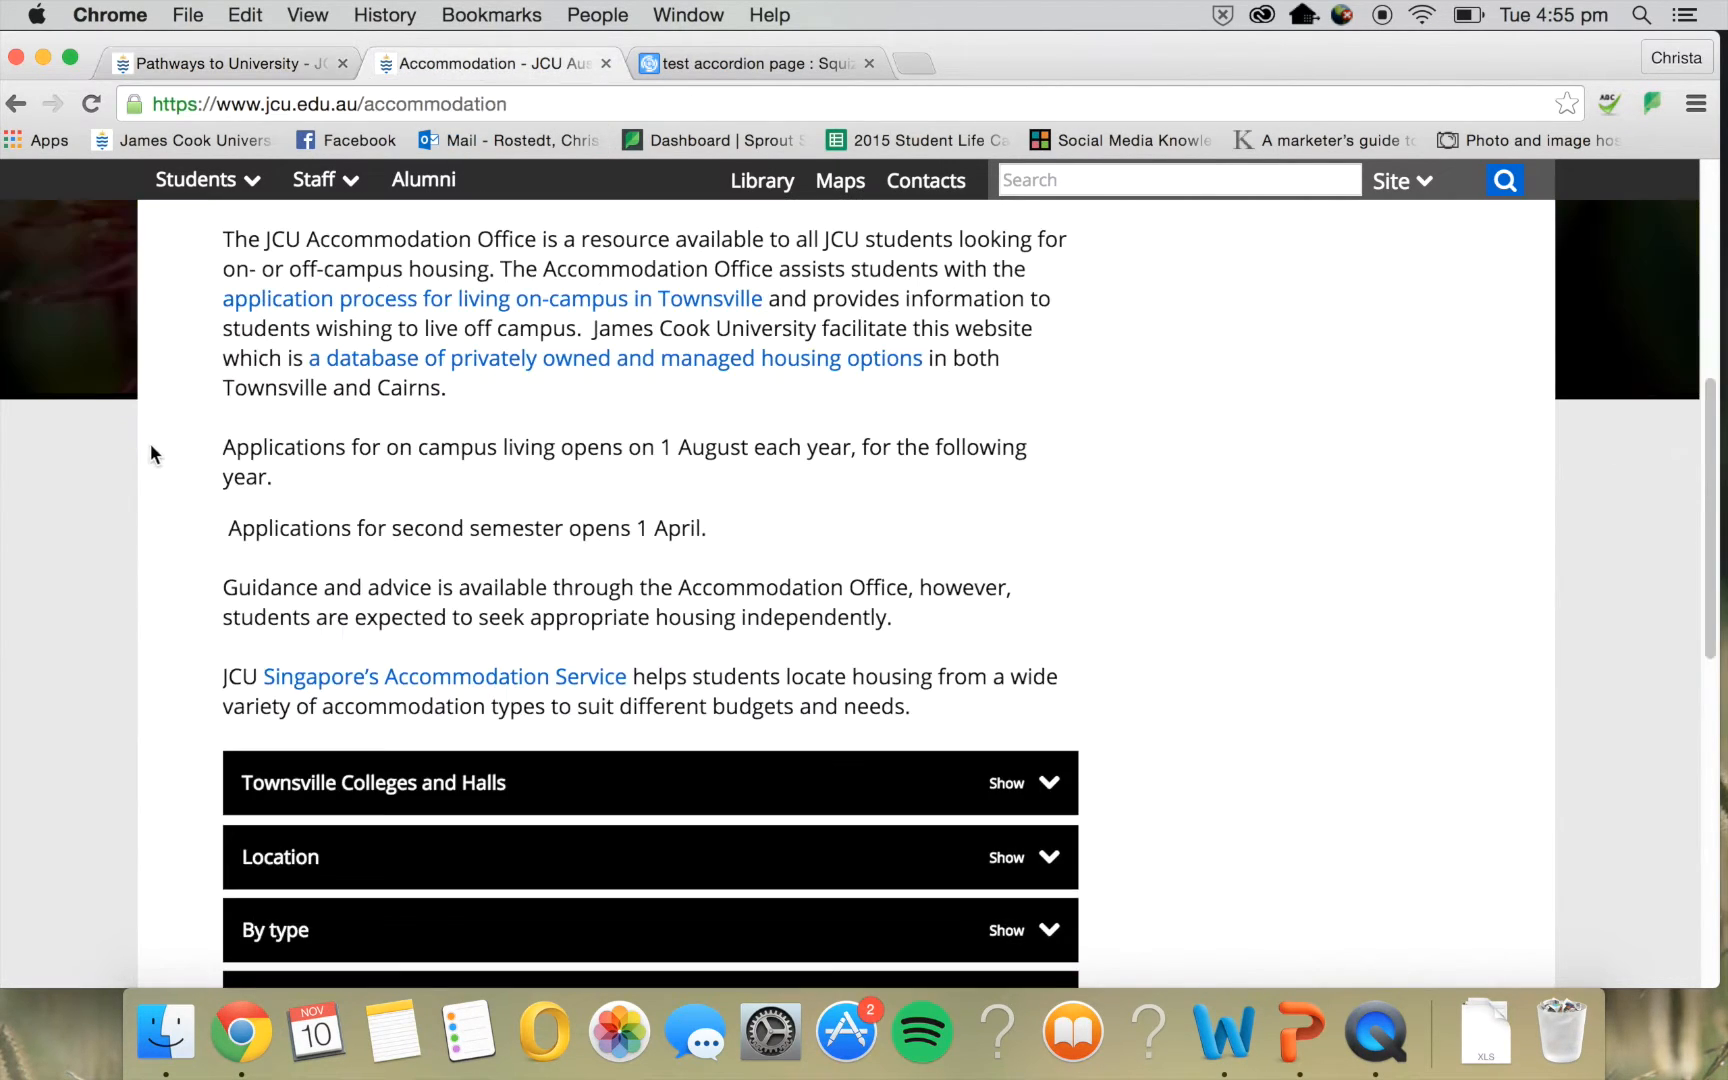
scroll(350, 527, "down", 3)
scroll(348, 528, "down", 3)
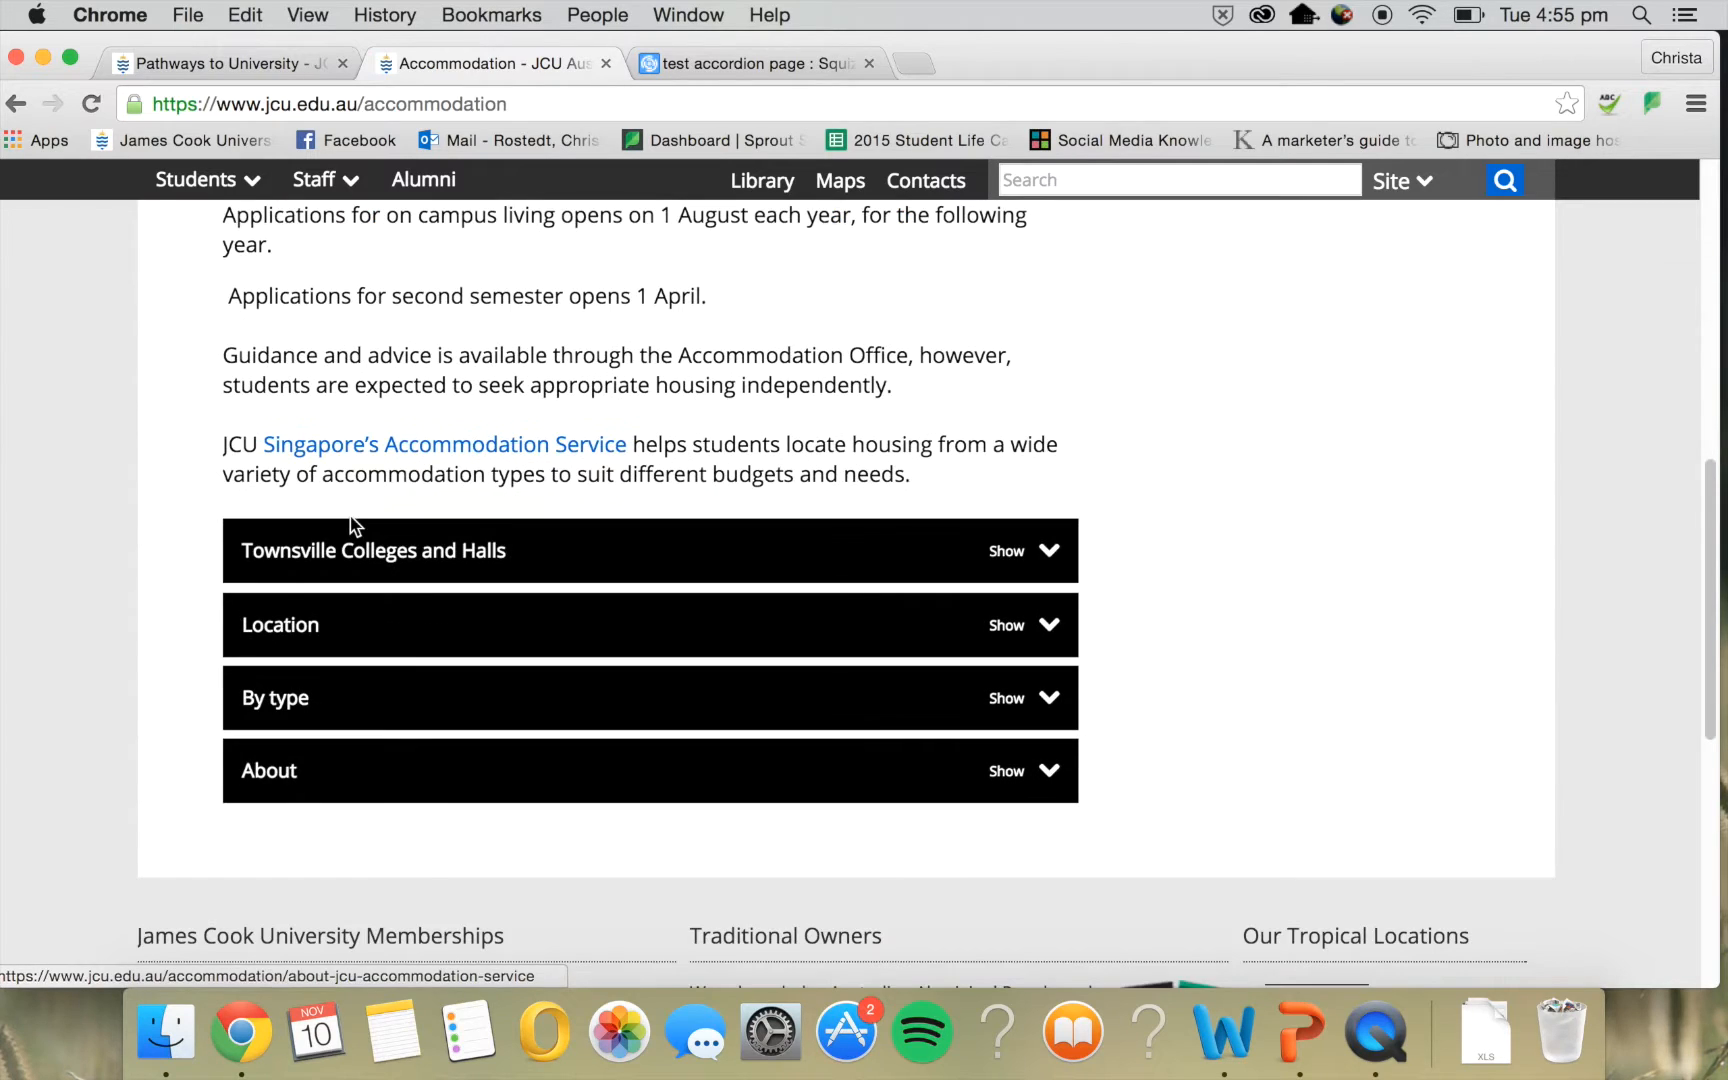
left_click(365, 551)
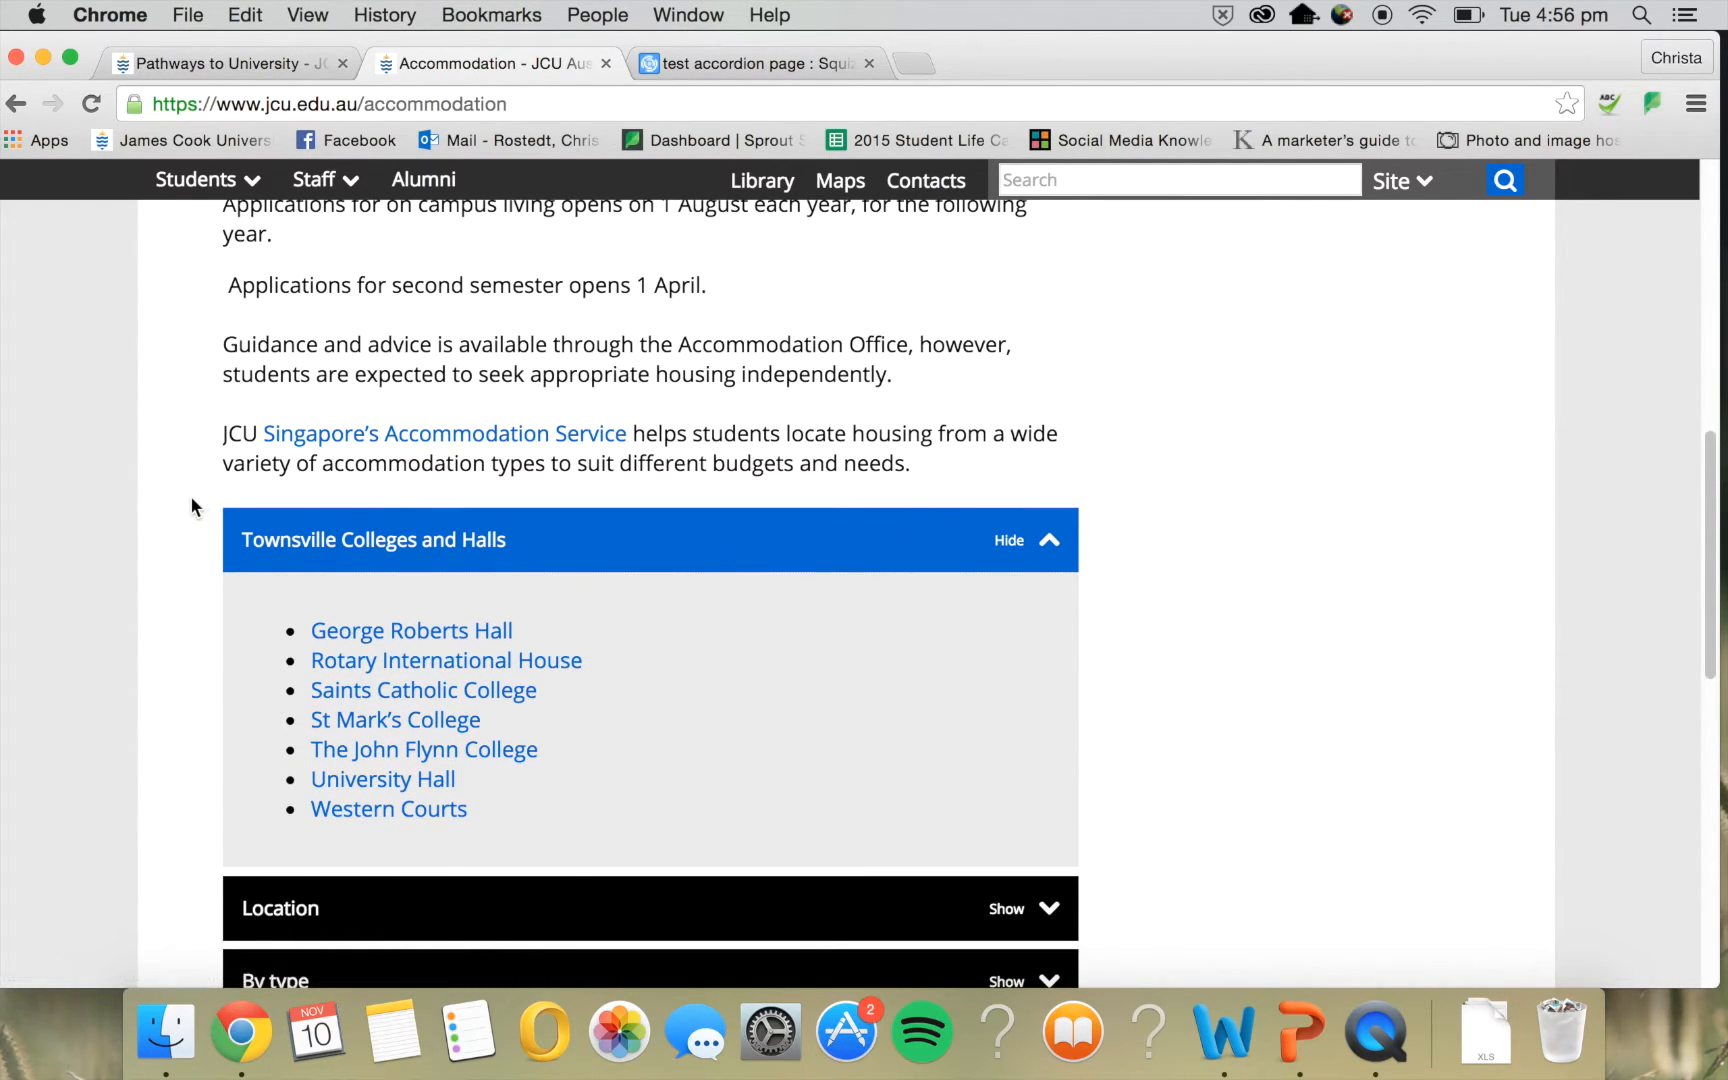
scroll(190, 506, "down", 2)
scroll(190, 498, "down", 3)
left_click(265, 680)
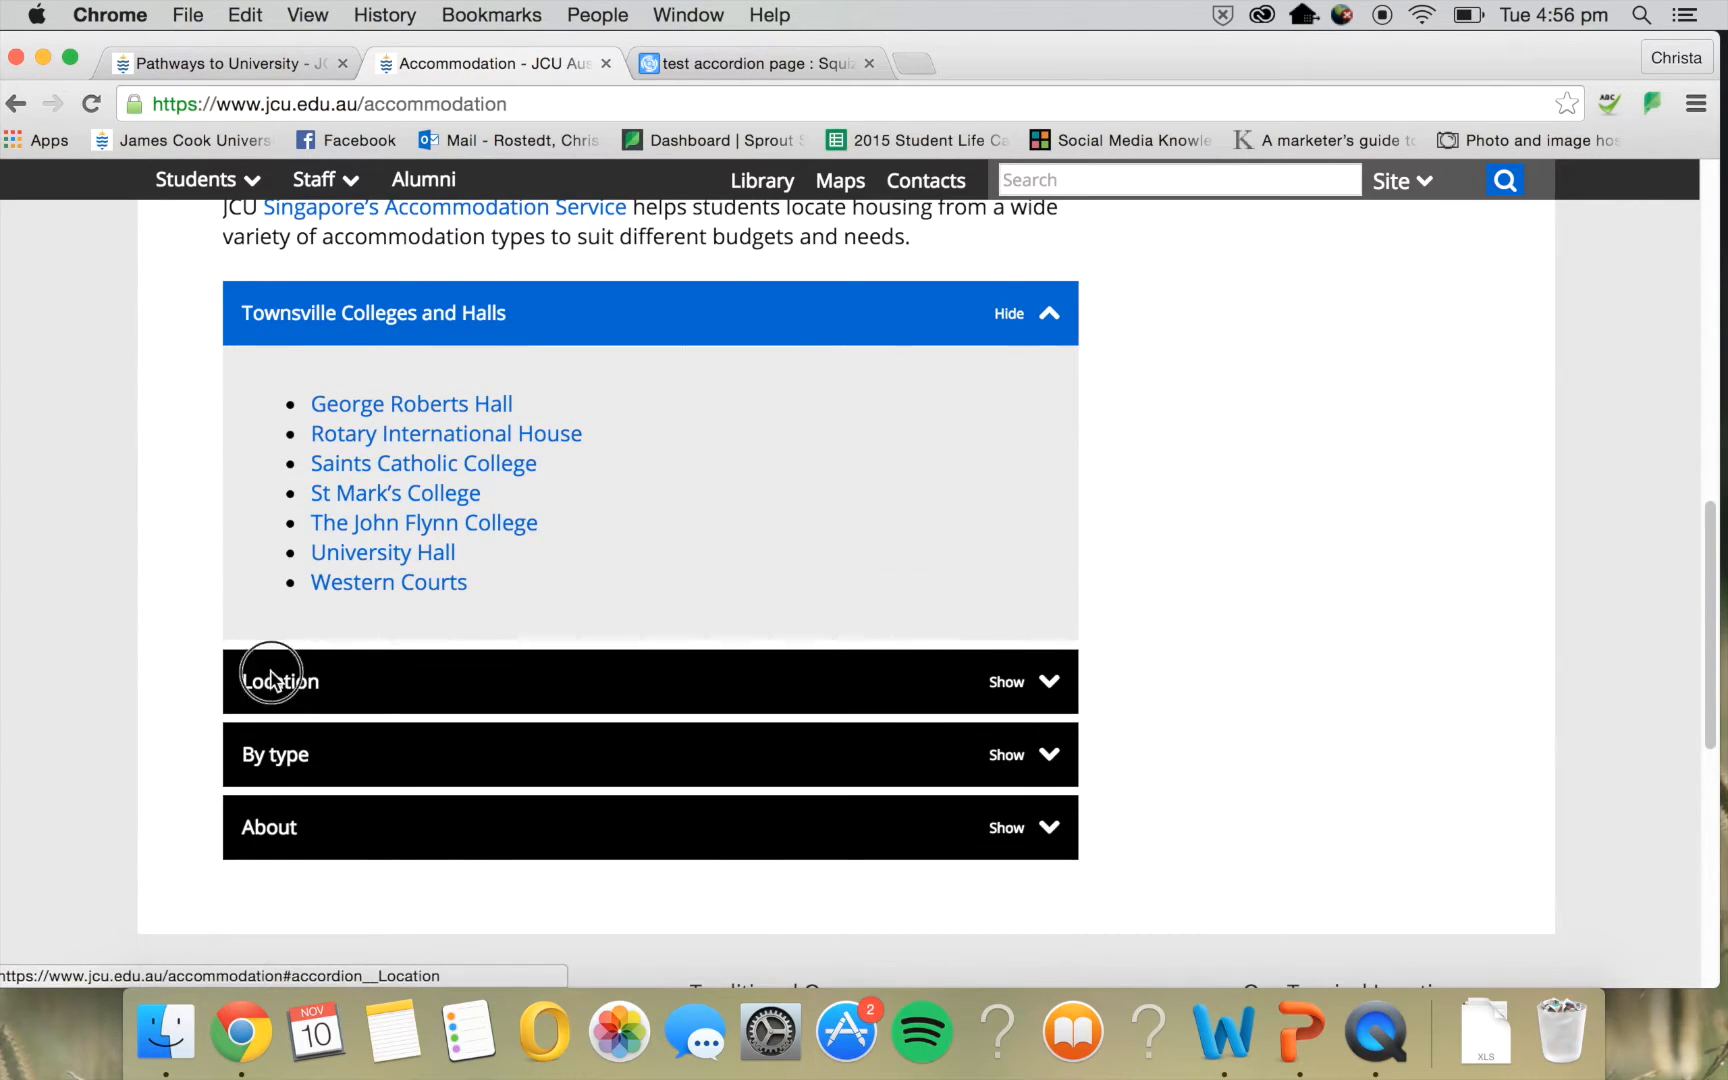
left_click(280, 682)
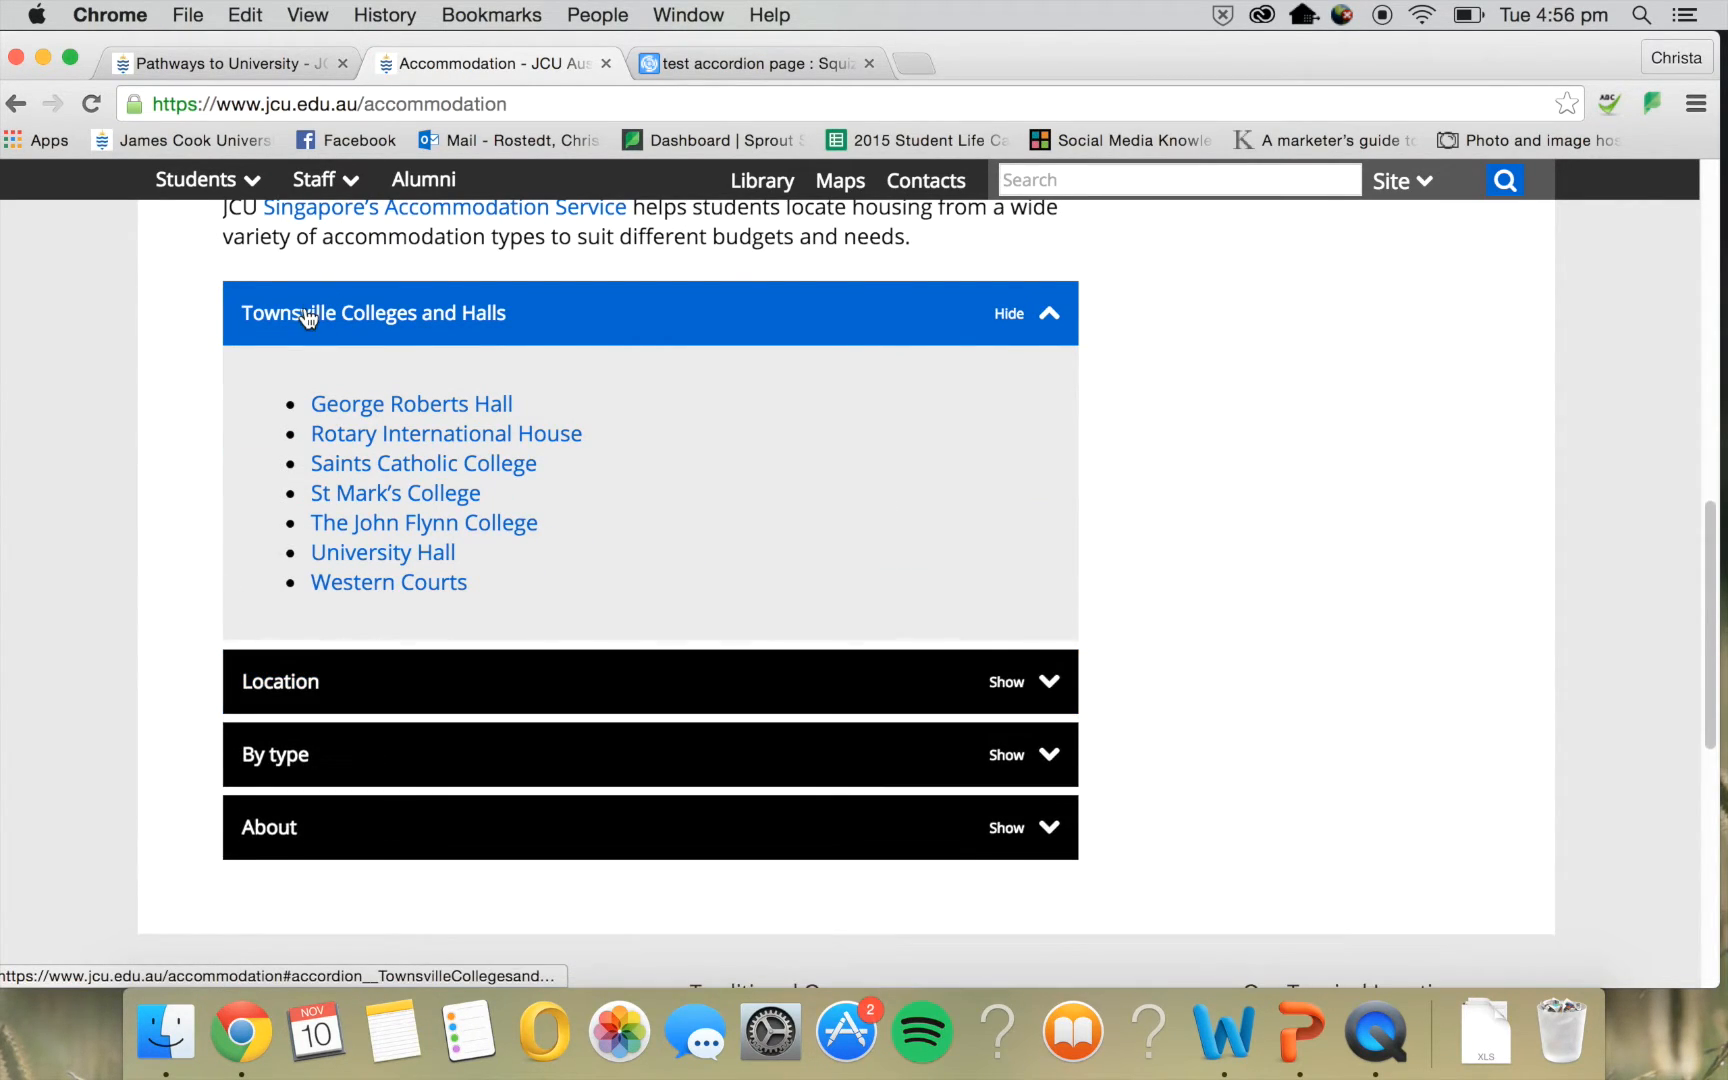
left_click(307, 316)
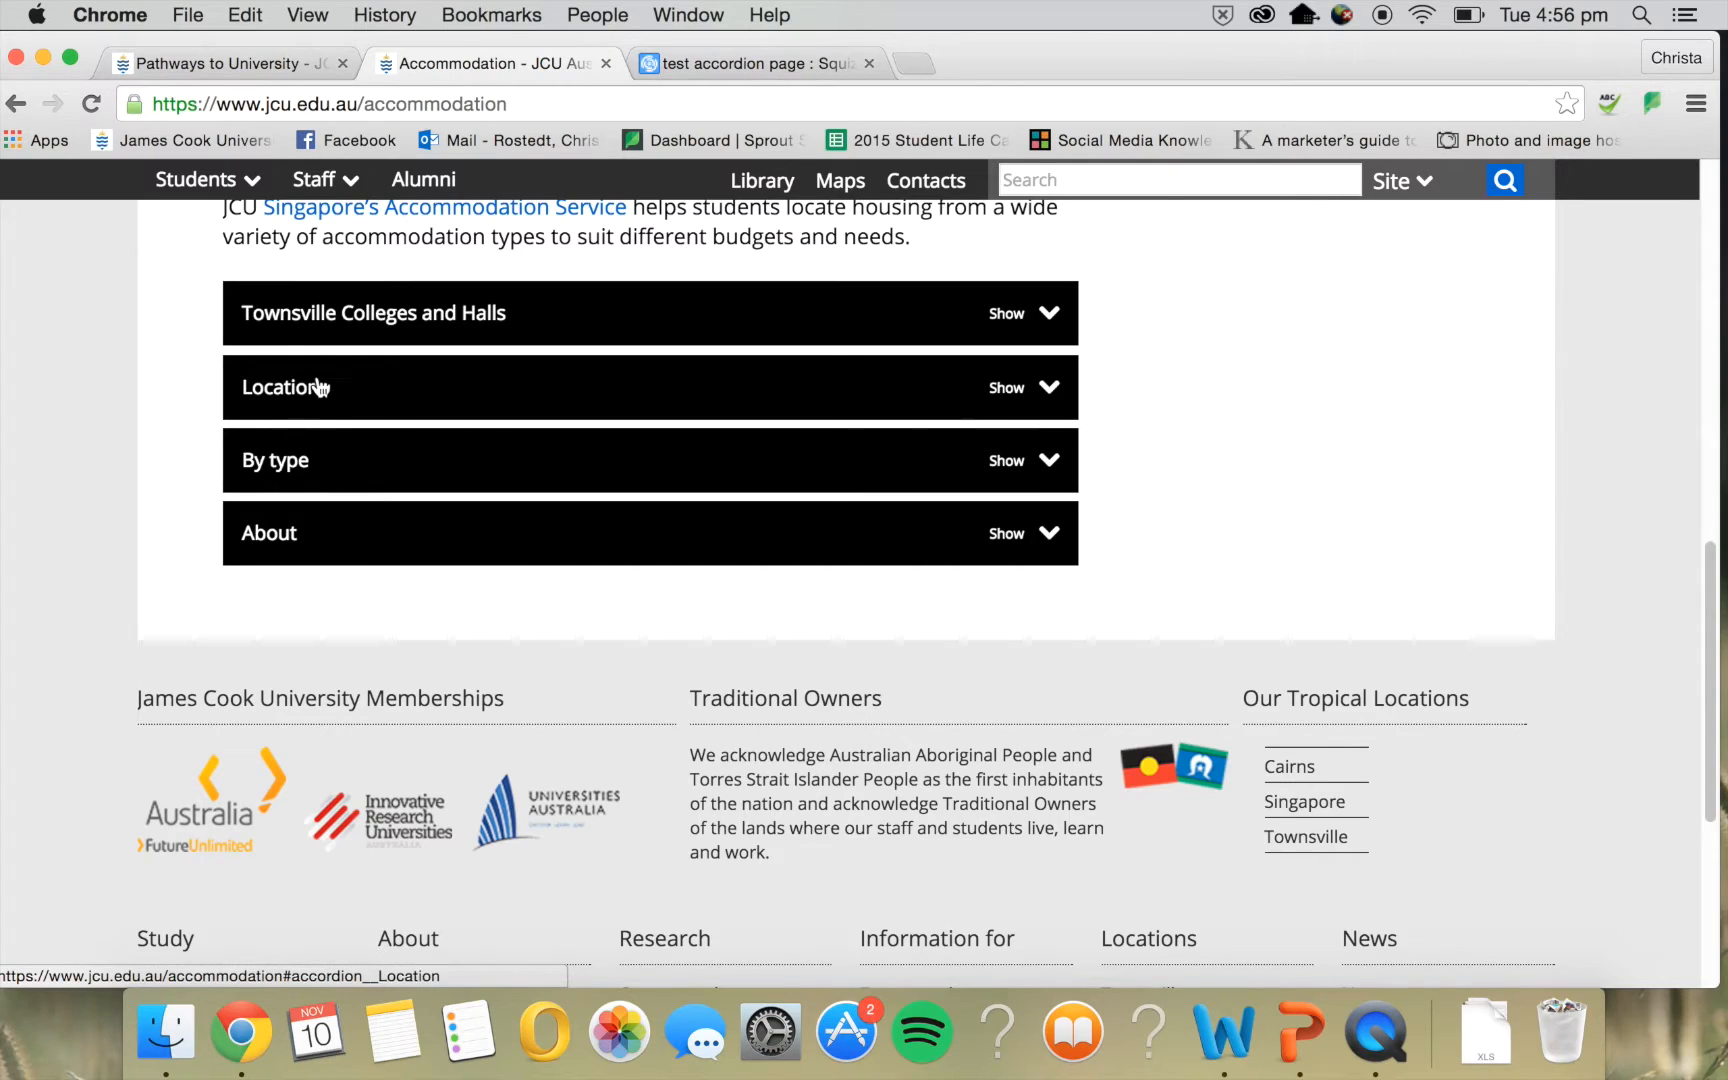
Expand the Location section on the Accommodation page to view its links and collapse it again
left_click(226, 390)
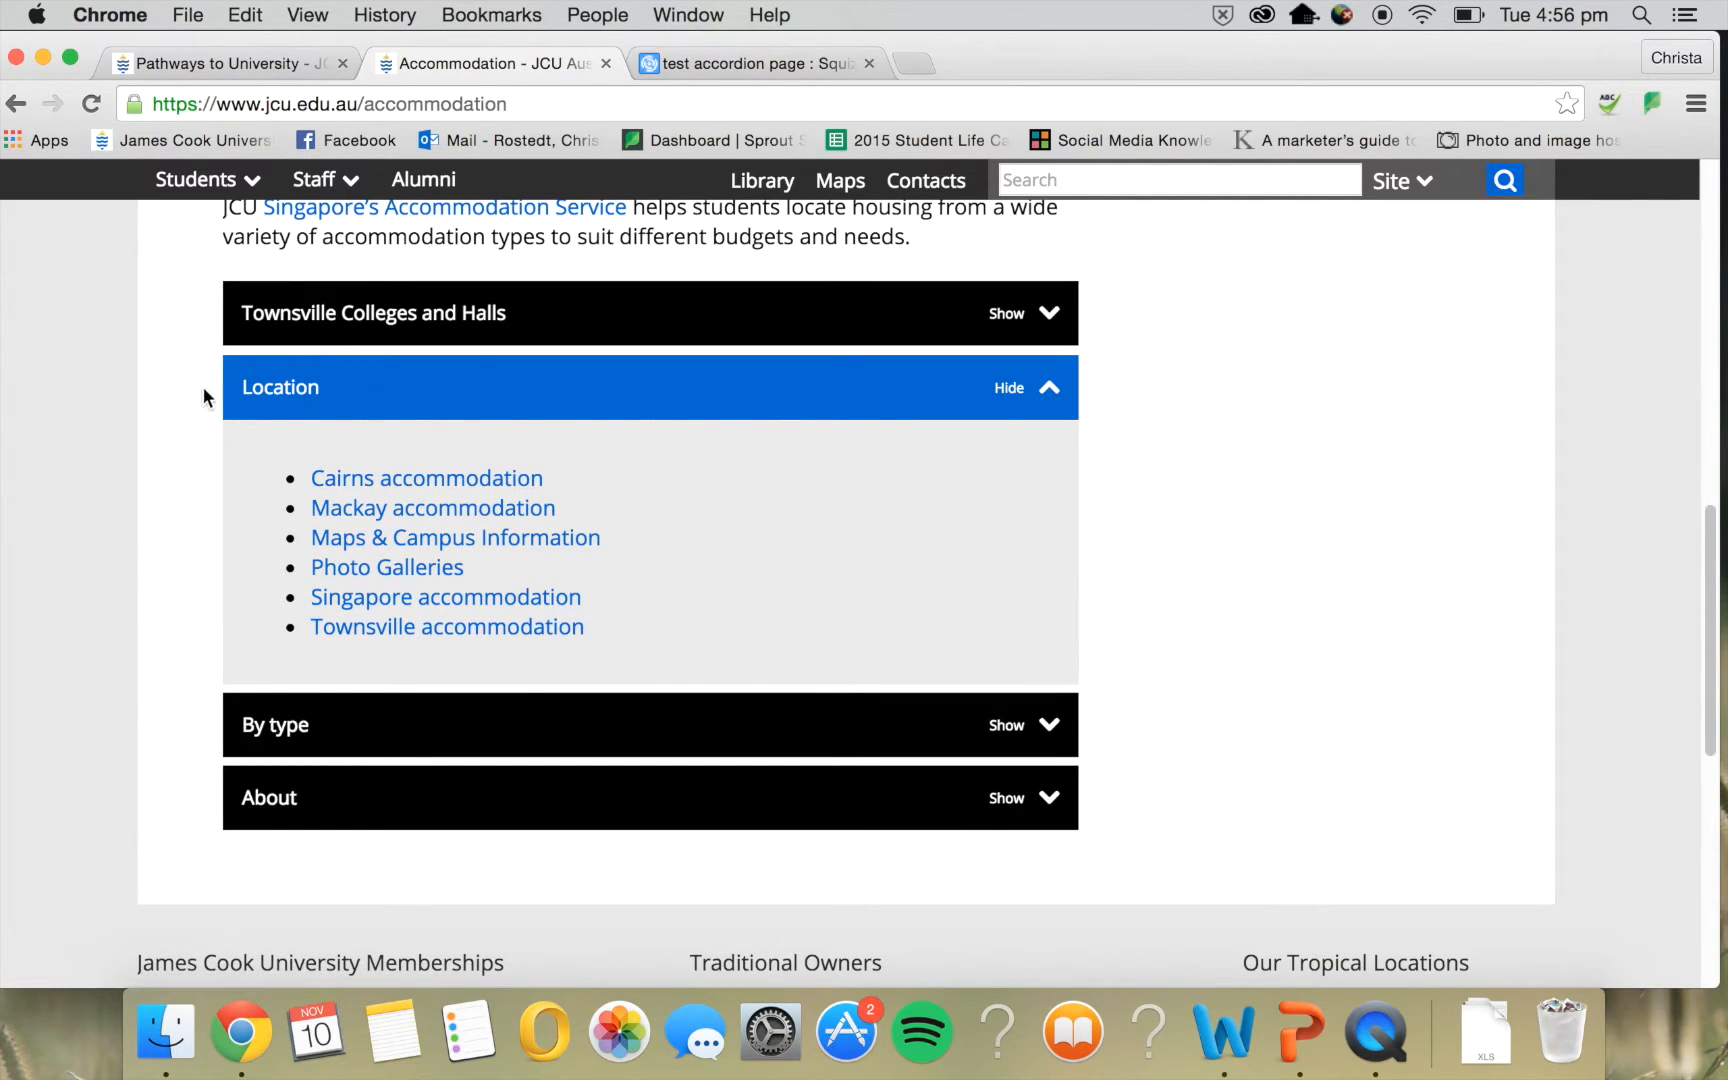
left_click(366, 387)
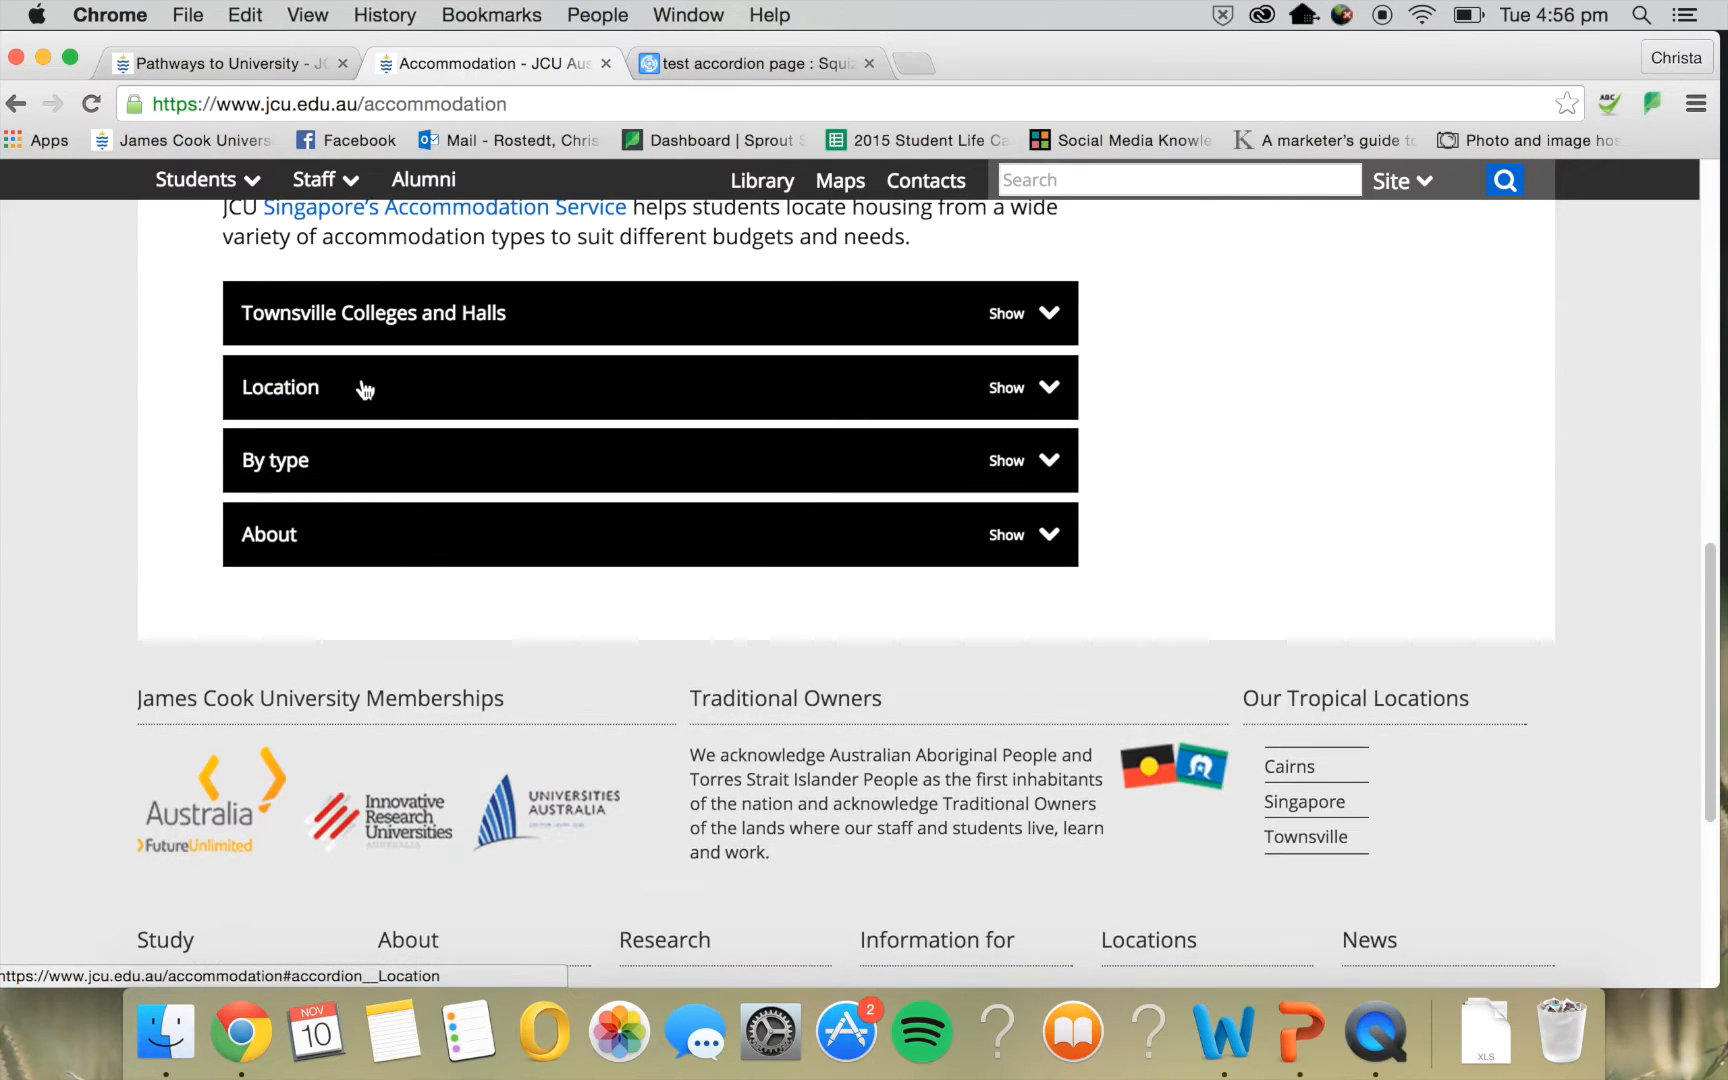
scroll(233, 420, "up", 3)
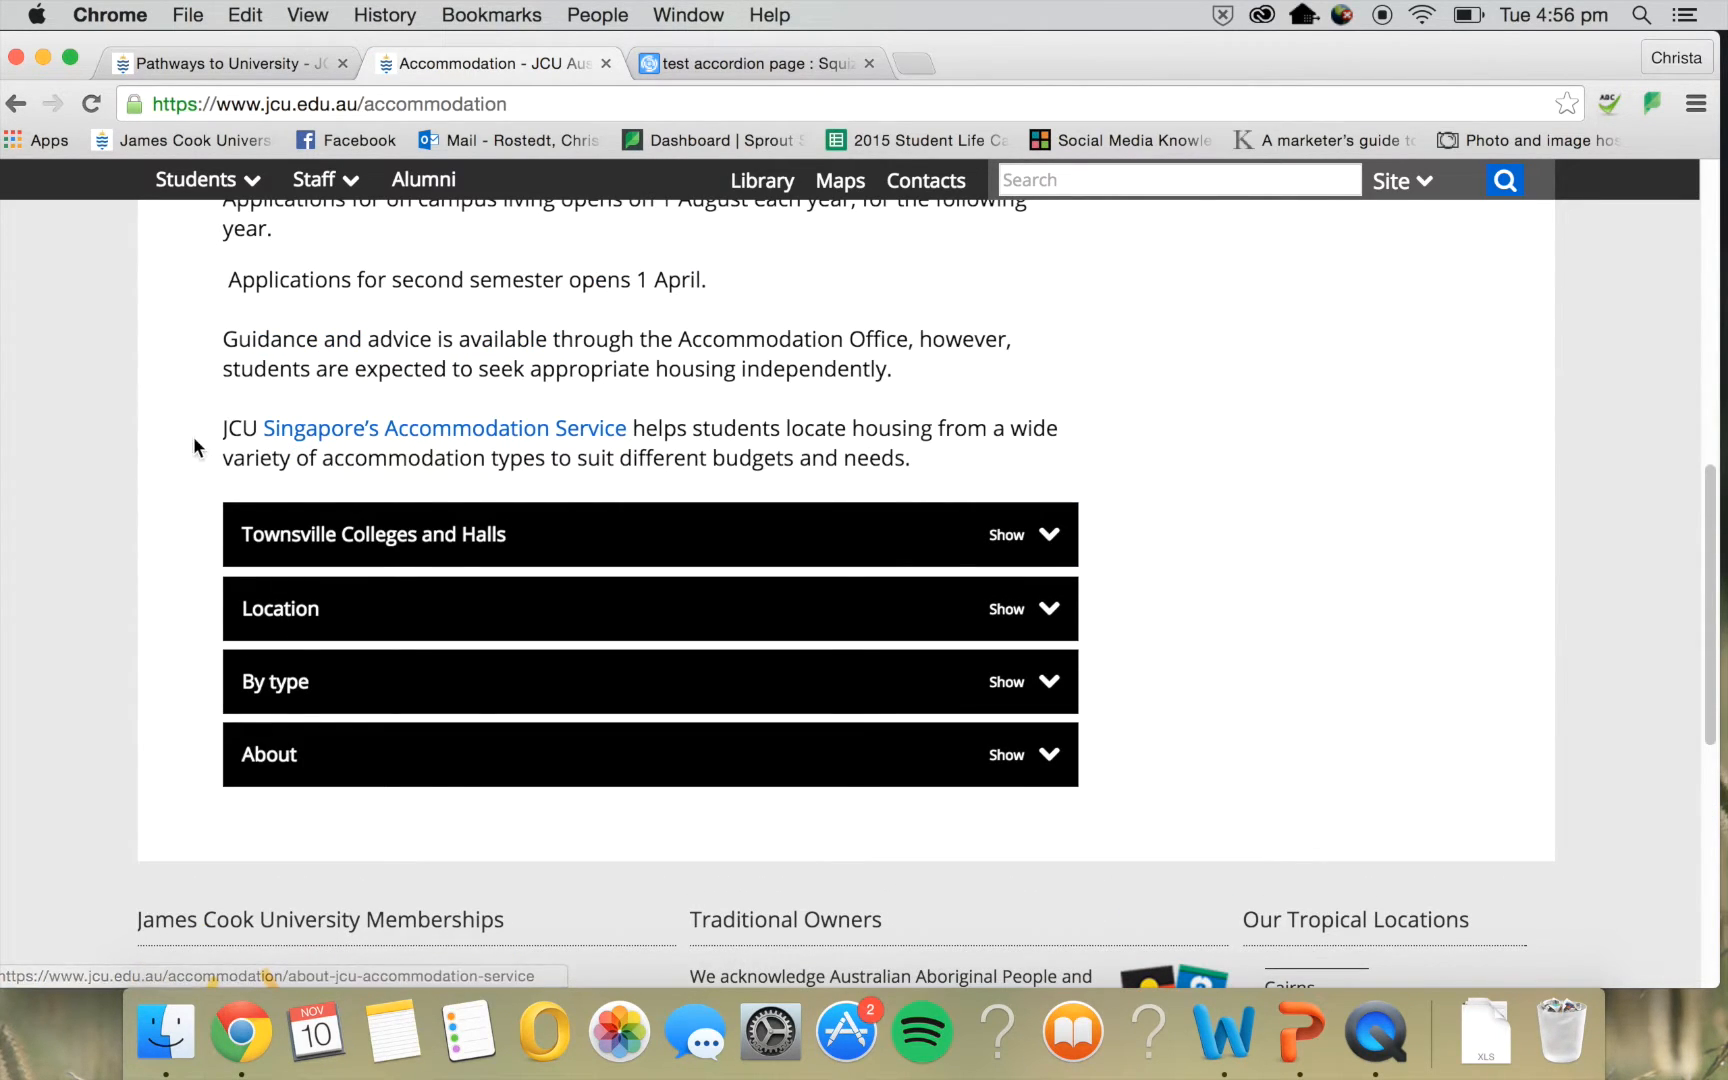
Switch to the test accordion page in Squiz Matrix and put the asset into Safe Edit
left_click(751, 65)
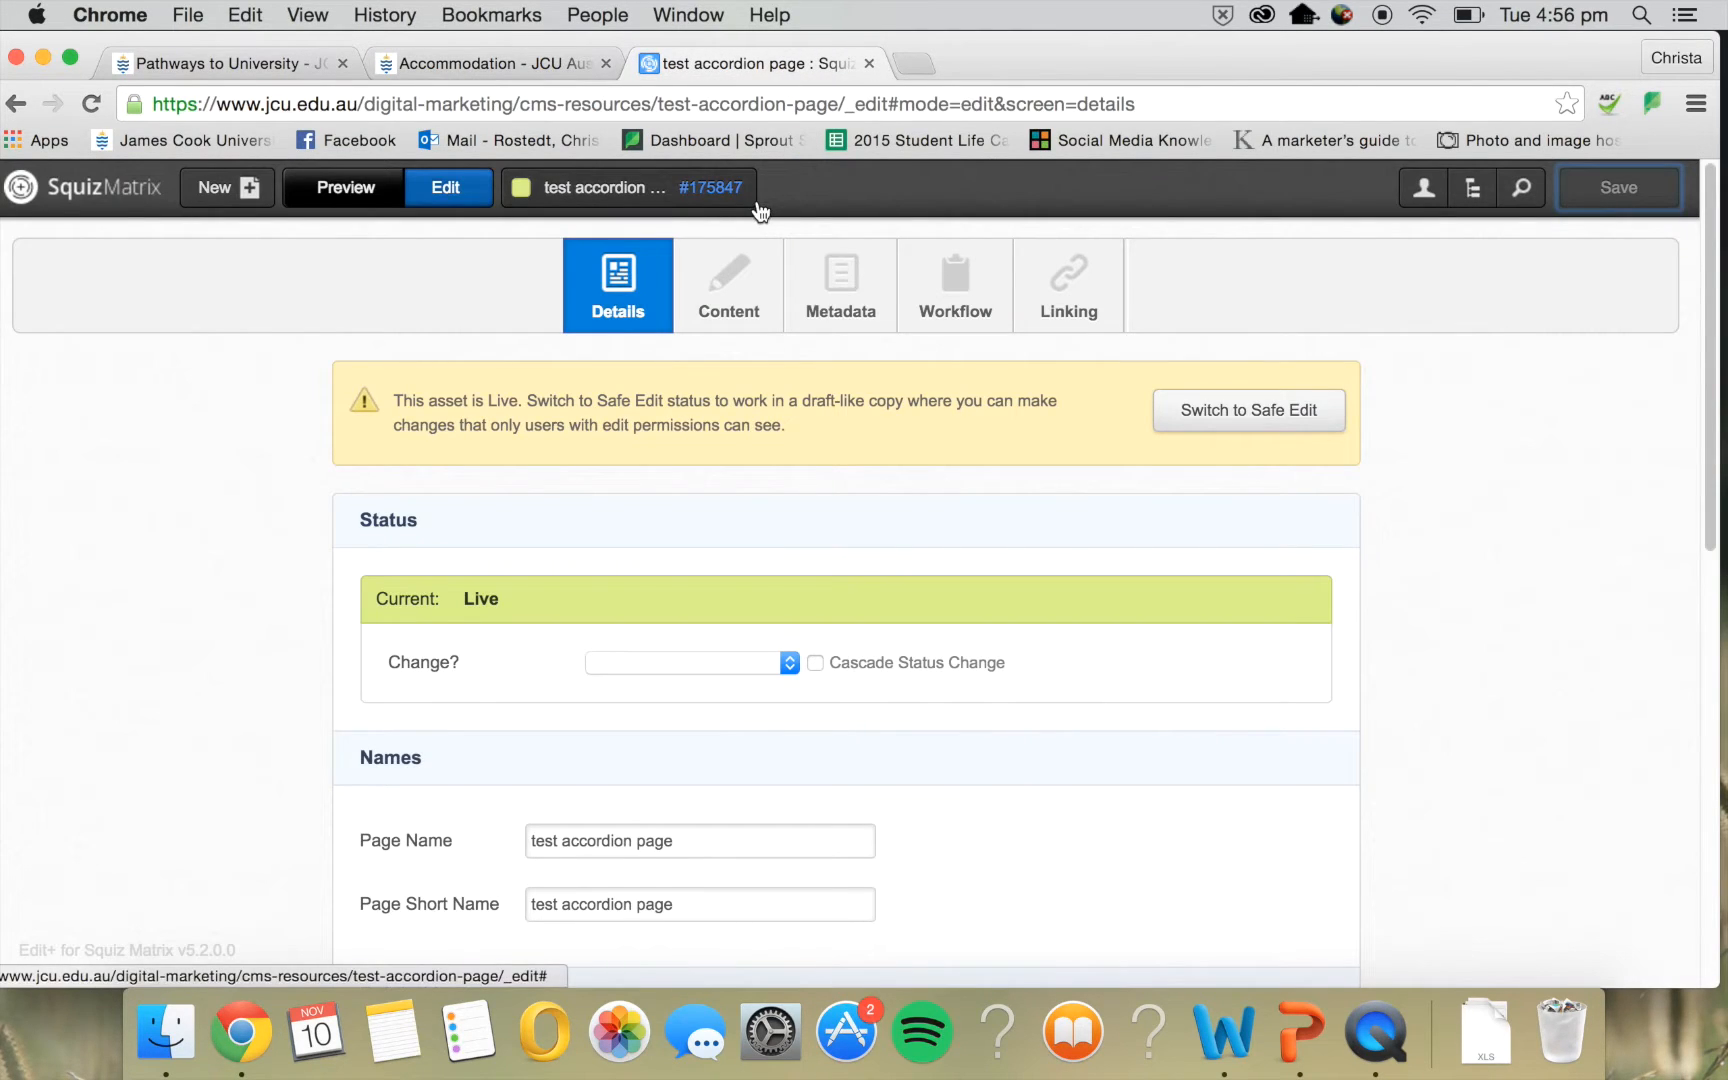
left_click(866, 104)
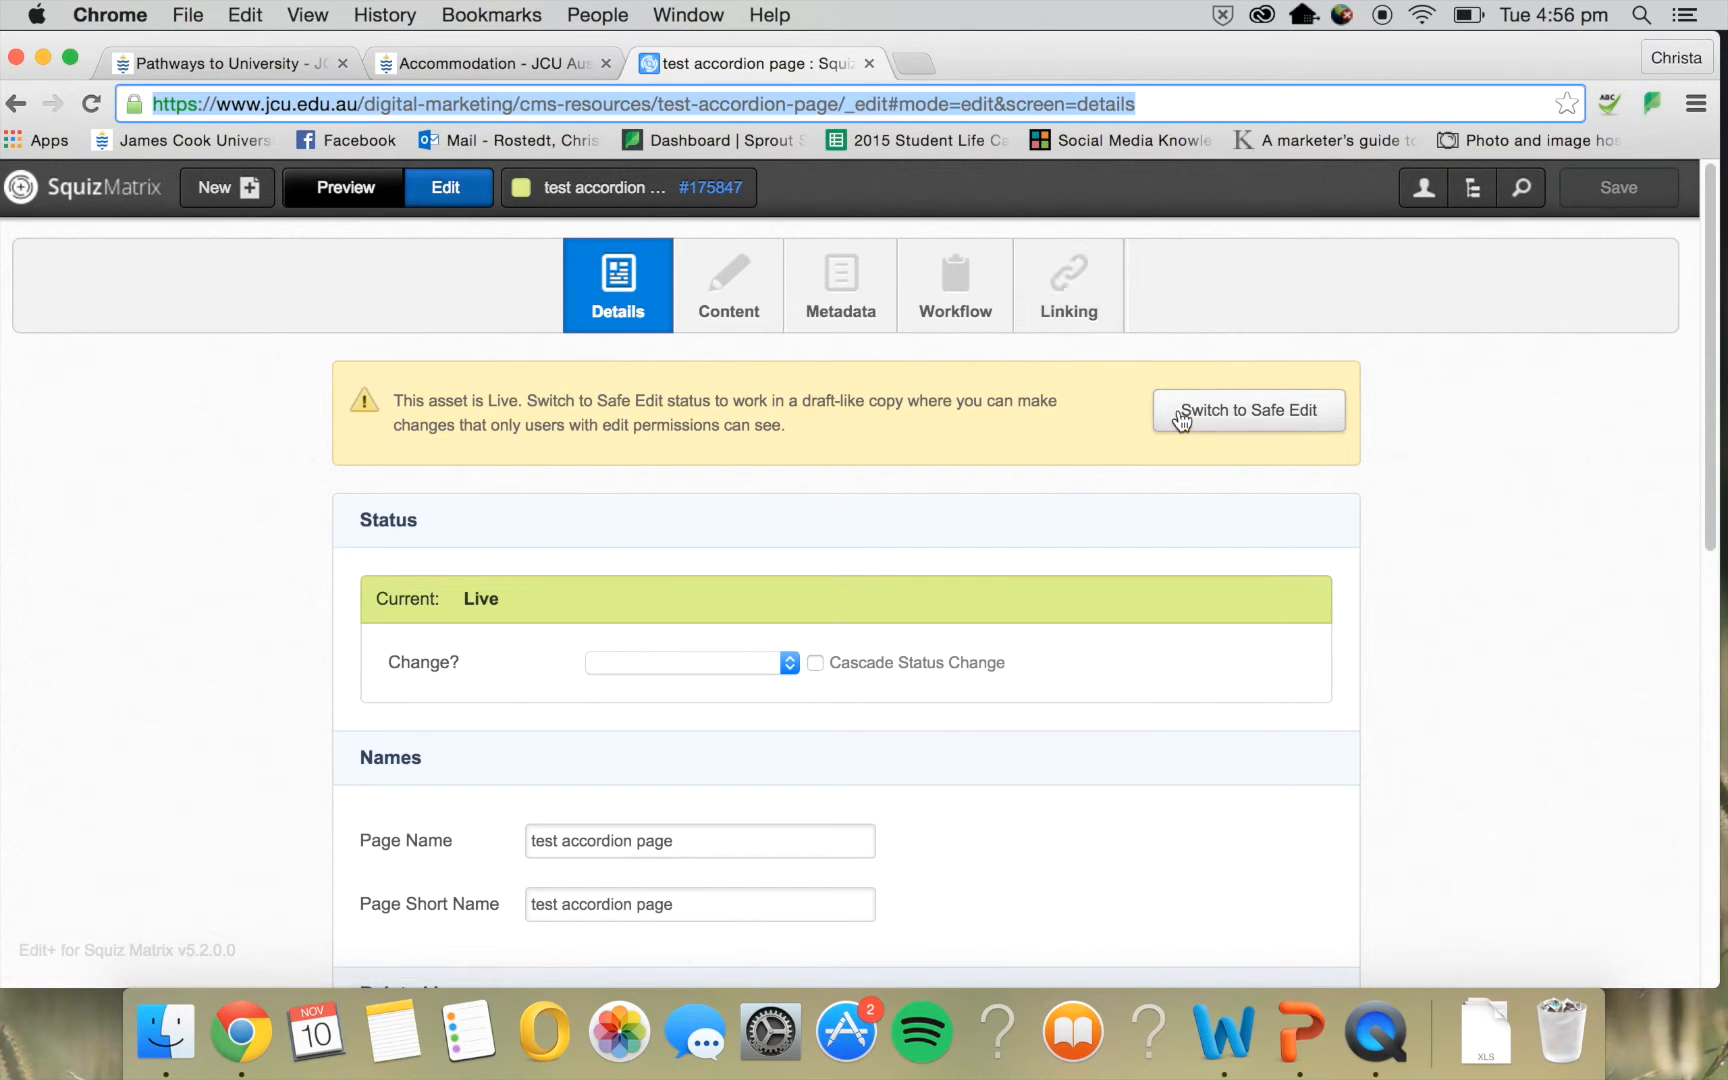
left_click(1277, 410)
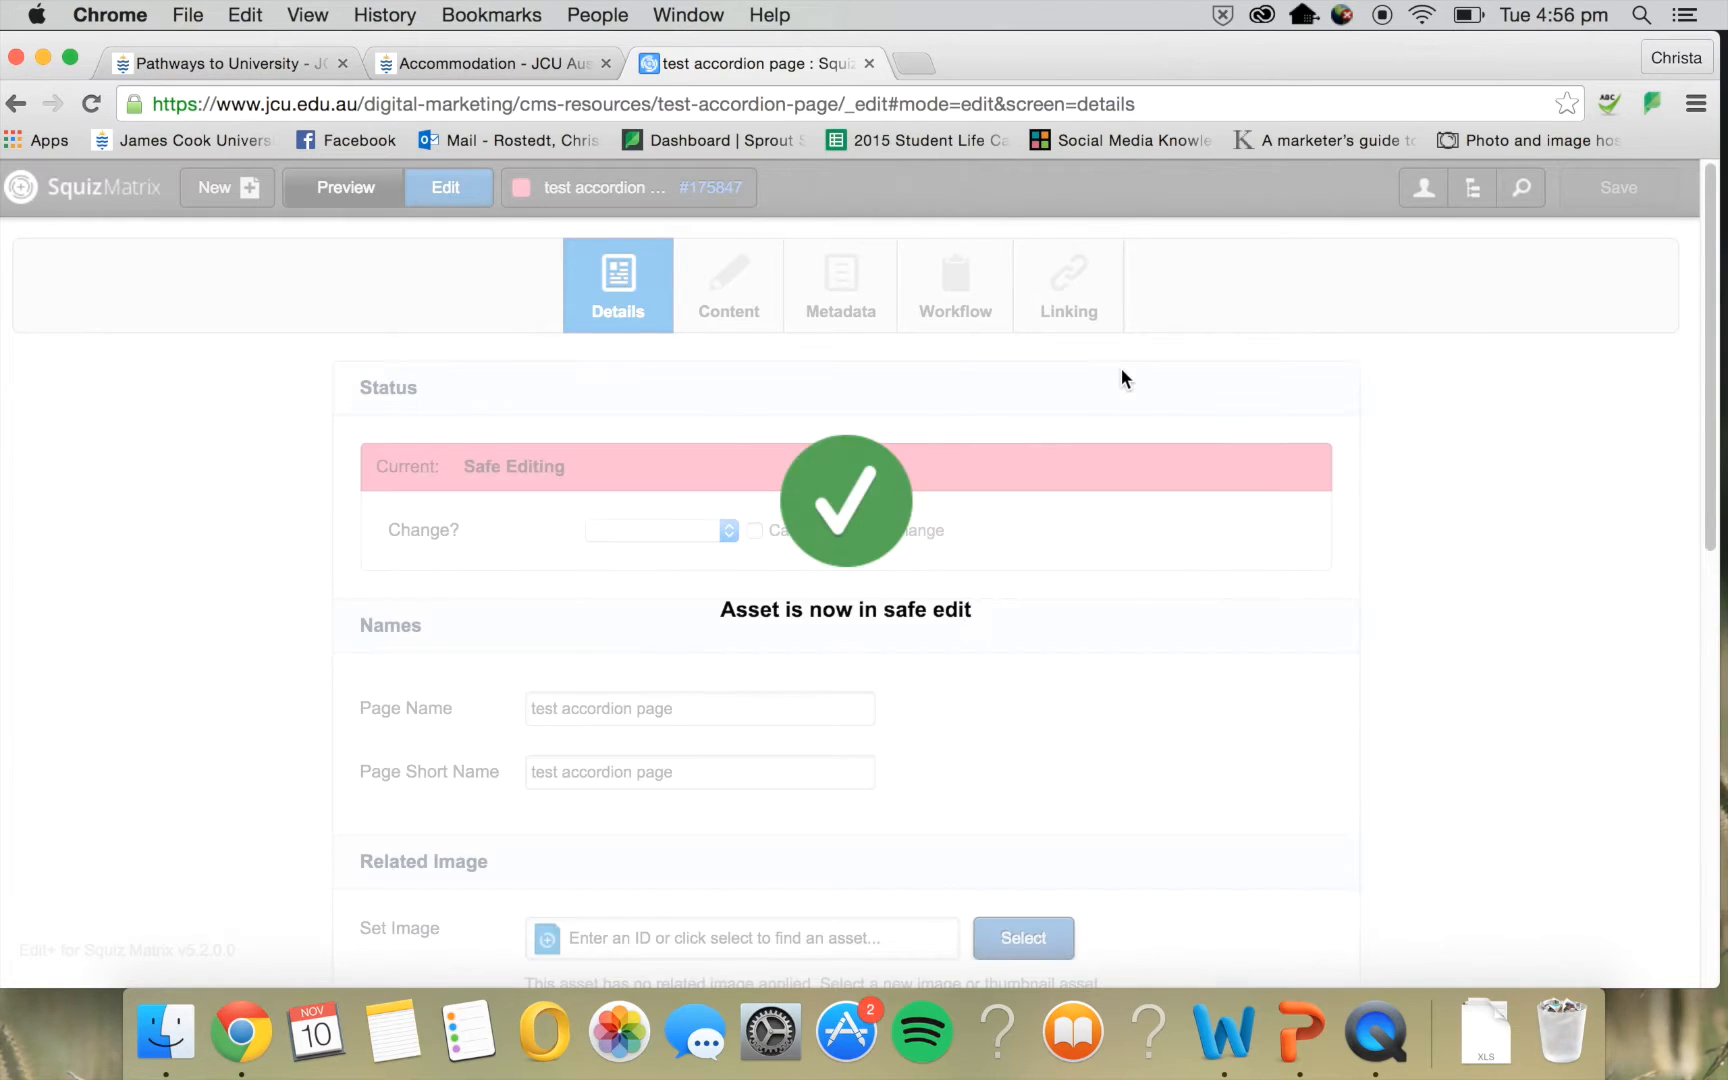
Open the page's content for editing and paste the copied campus text into the empty WYSIWYG content container
left_click(729, 284)
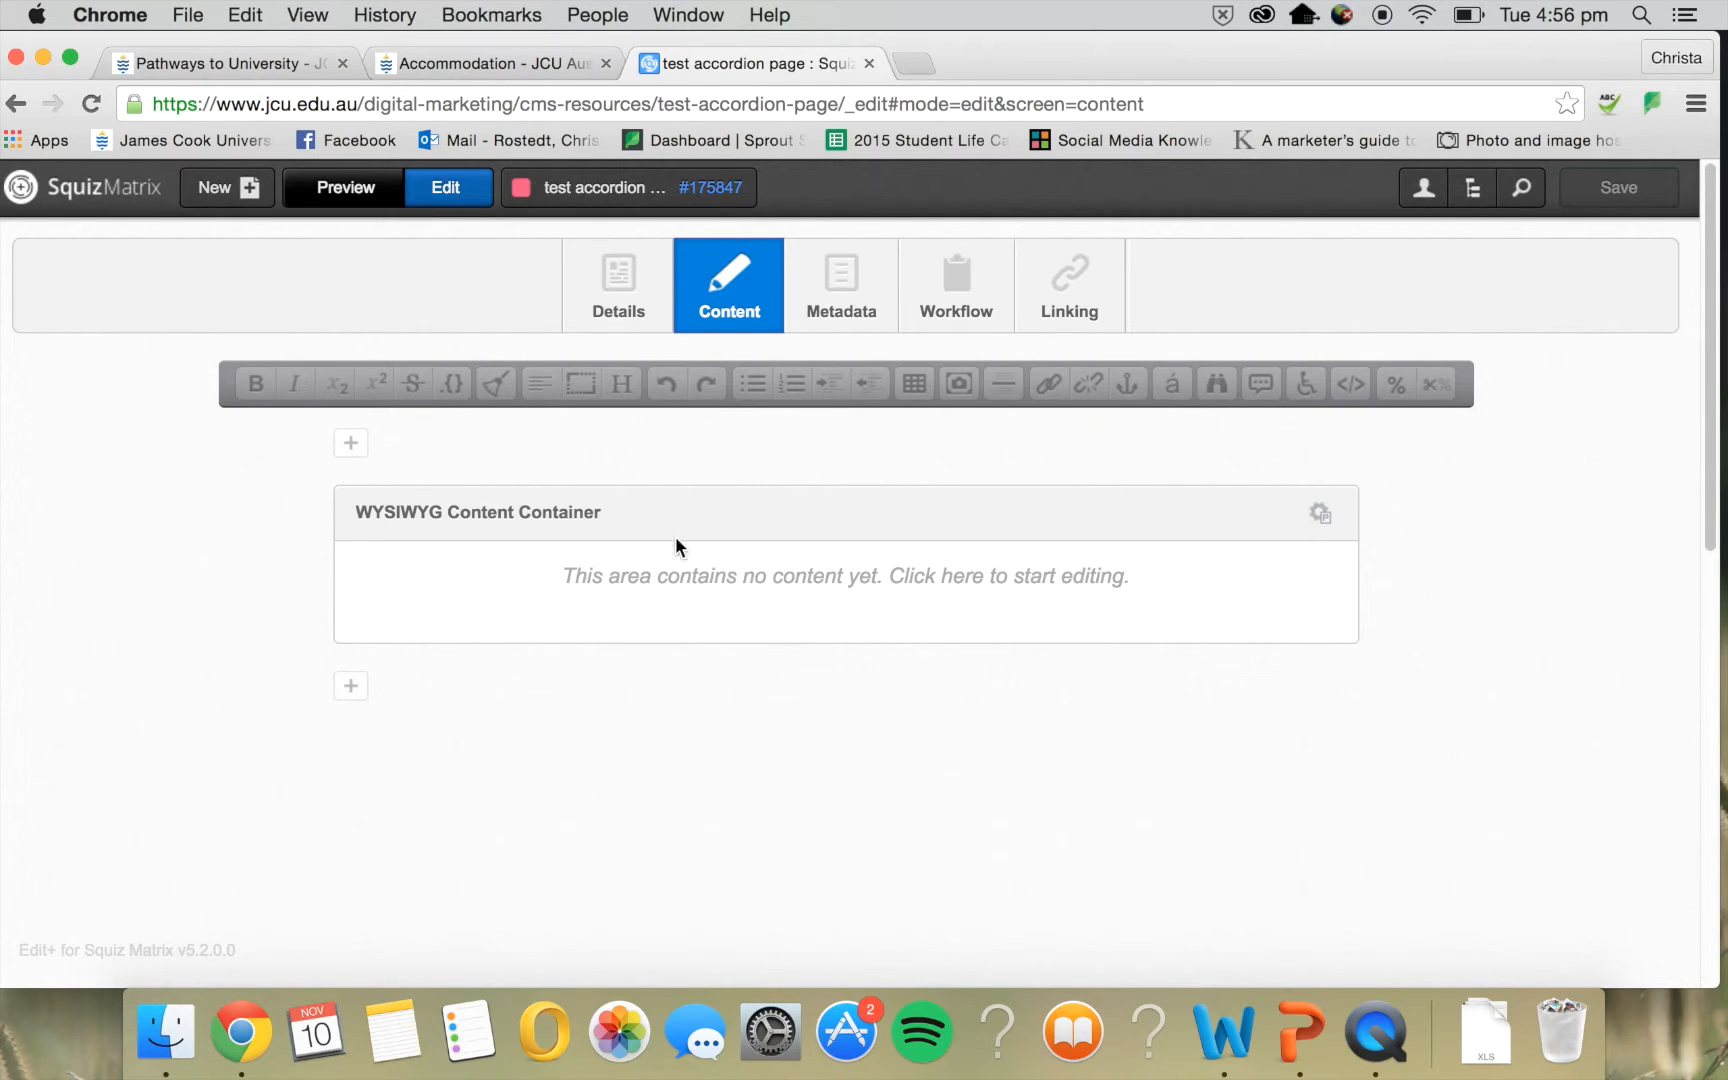
left_click(556, 585)
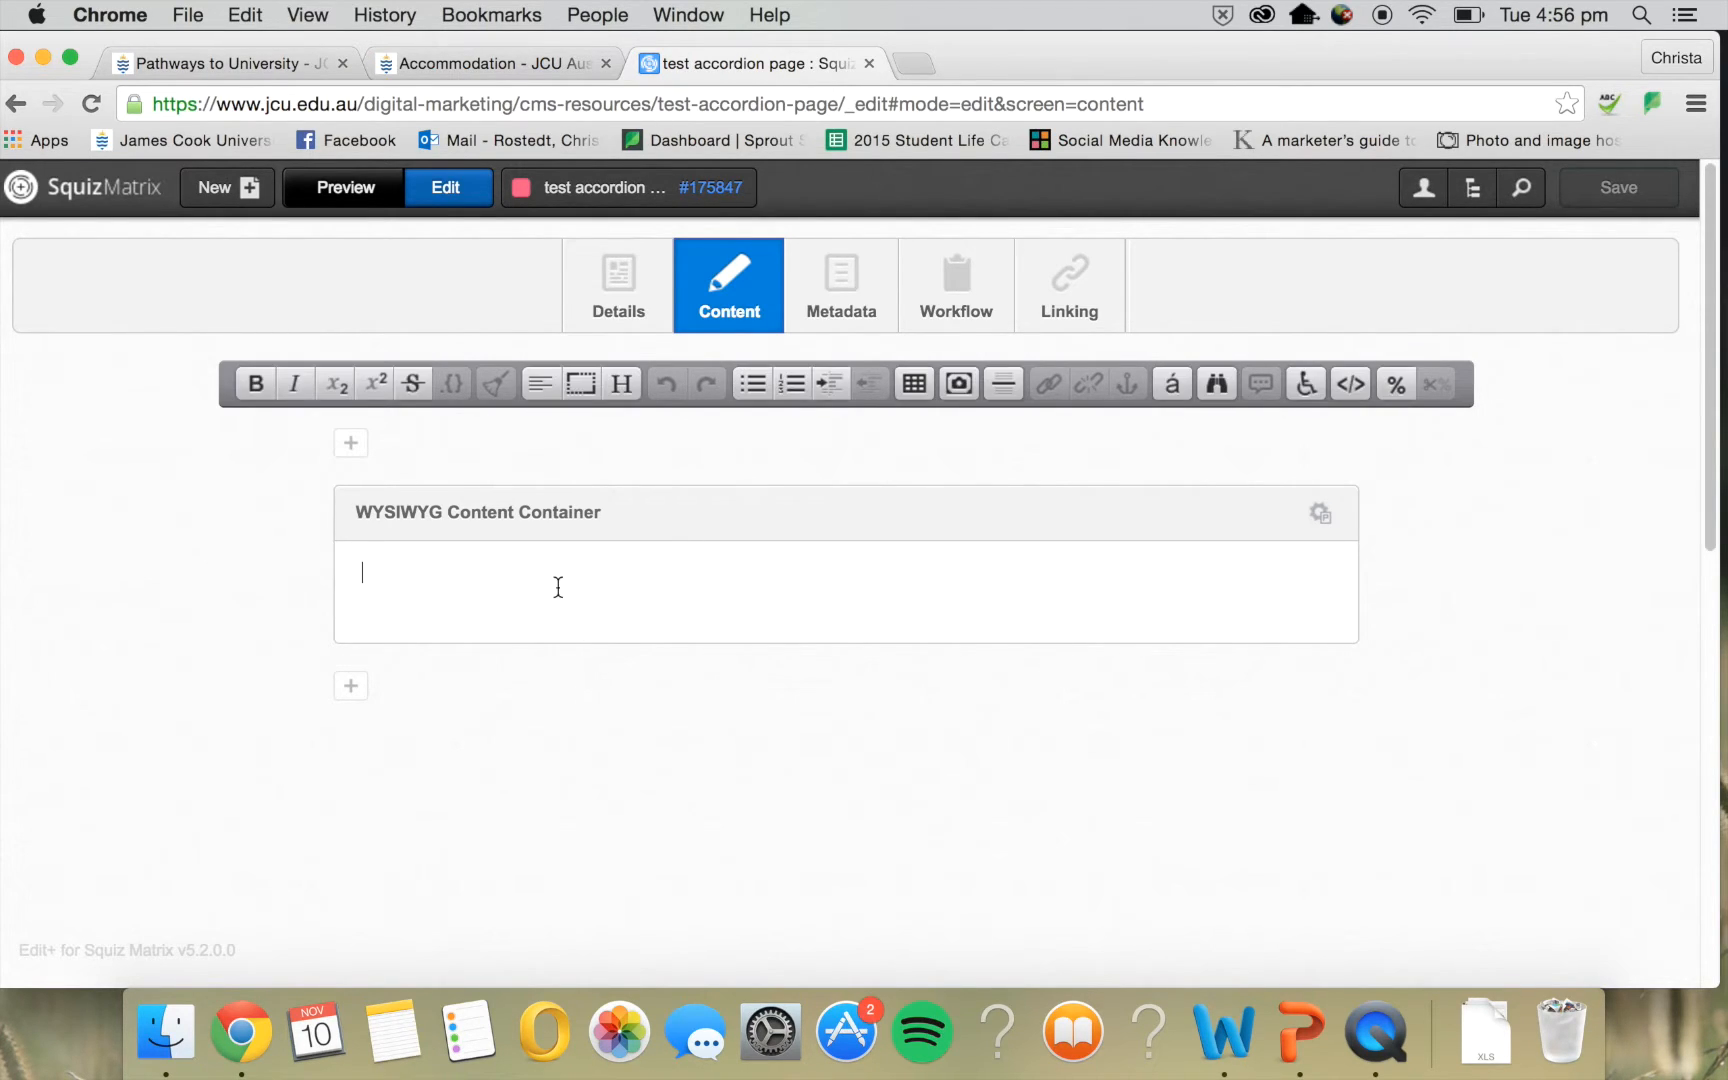
right_click(550, 580)
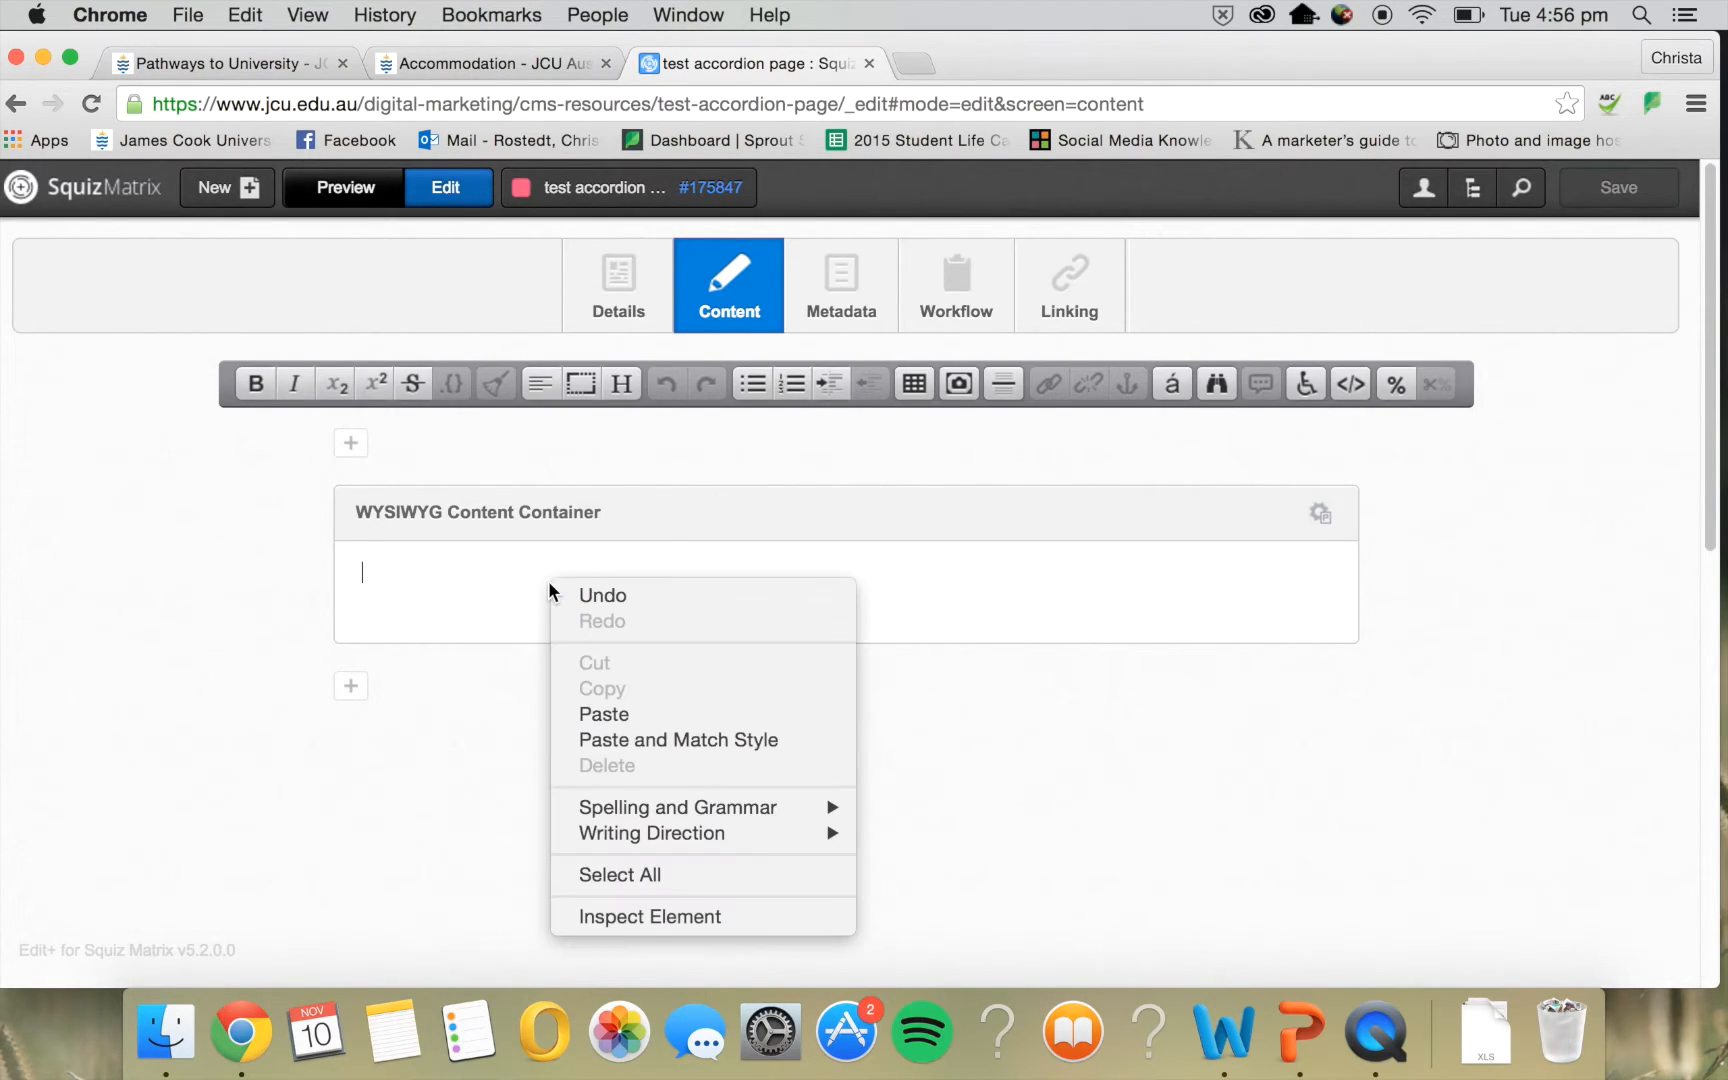
left_click(590, 714)
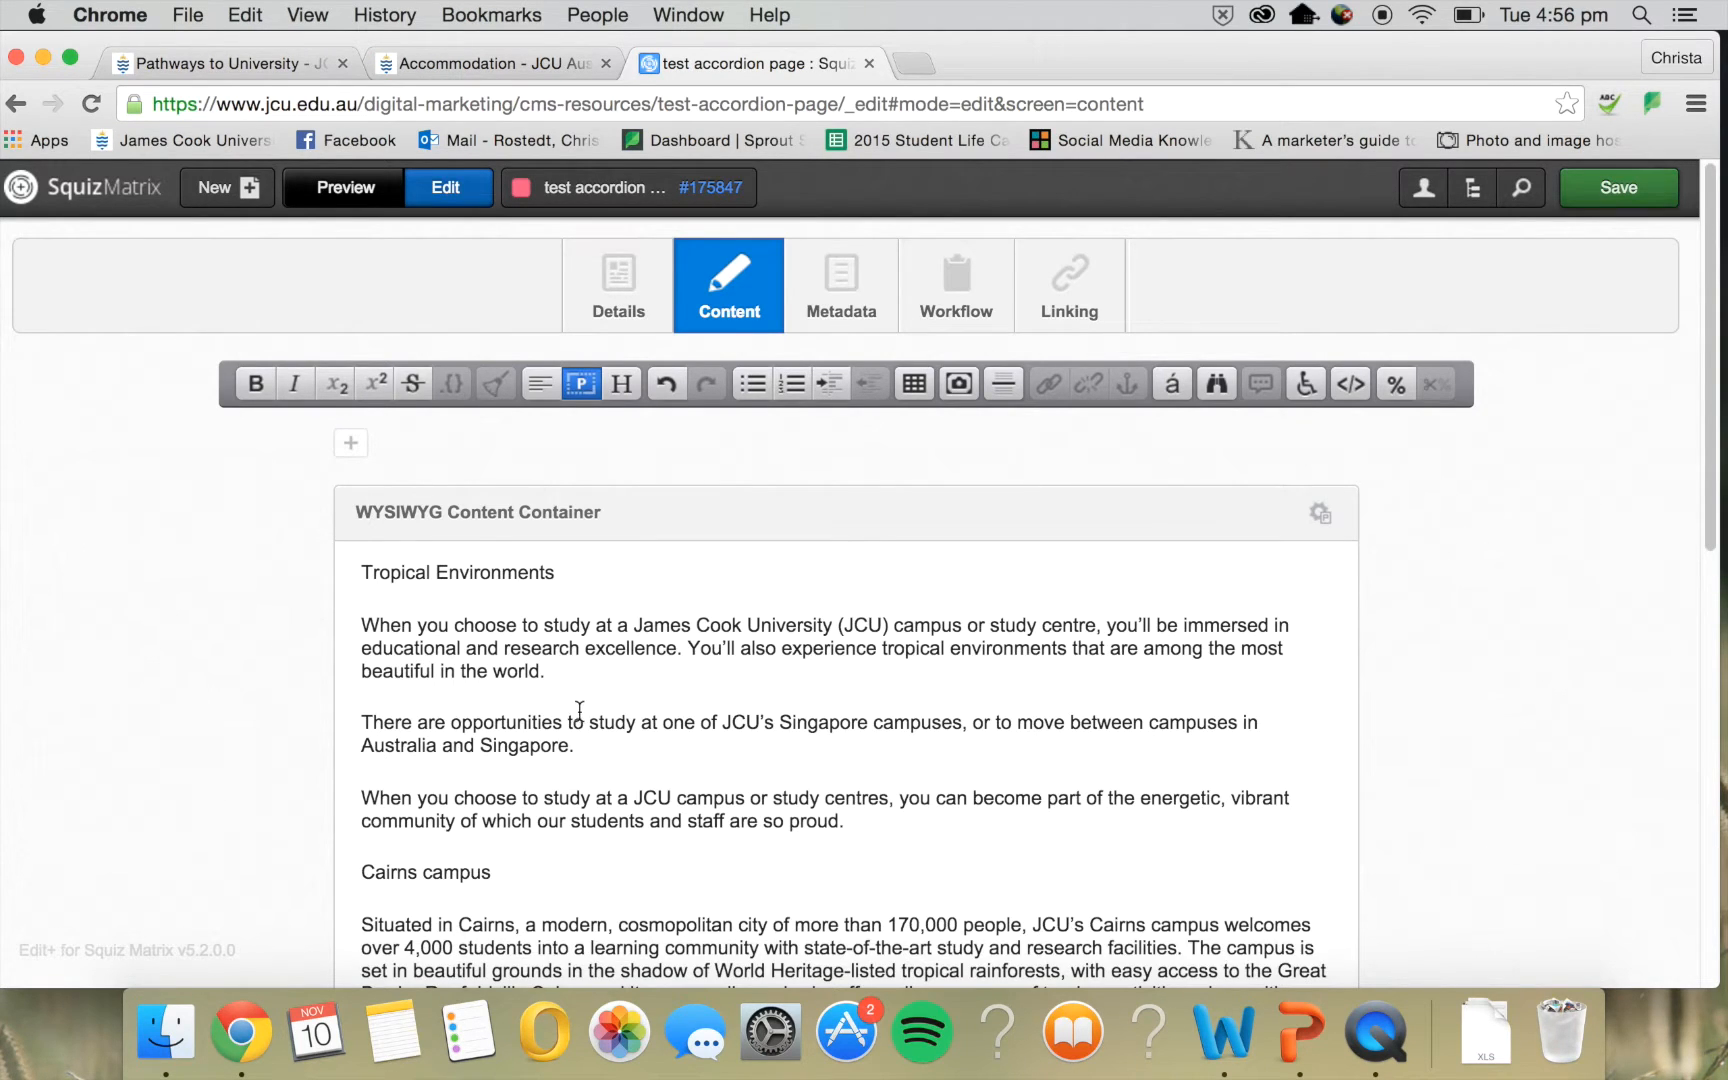
scroll(576, 719, "down", 1)
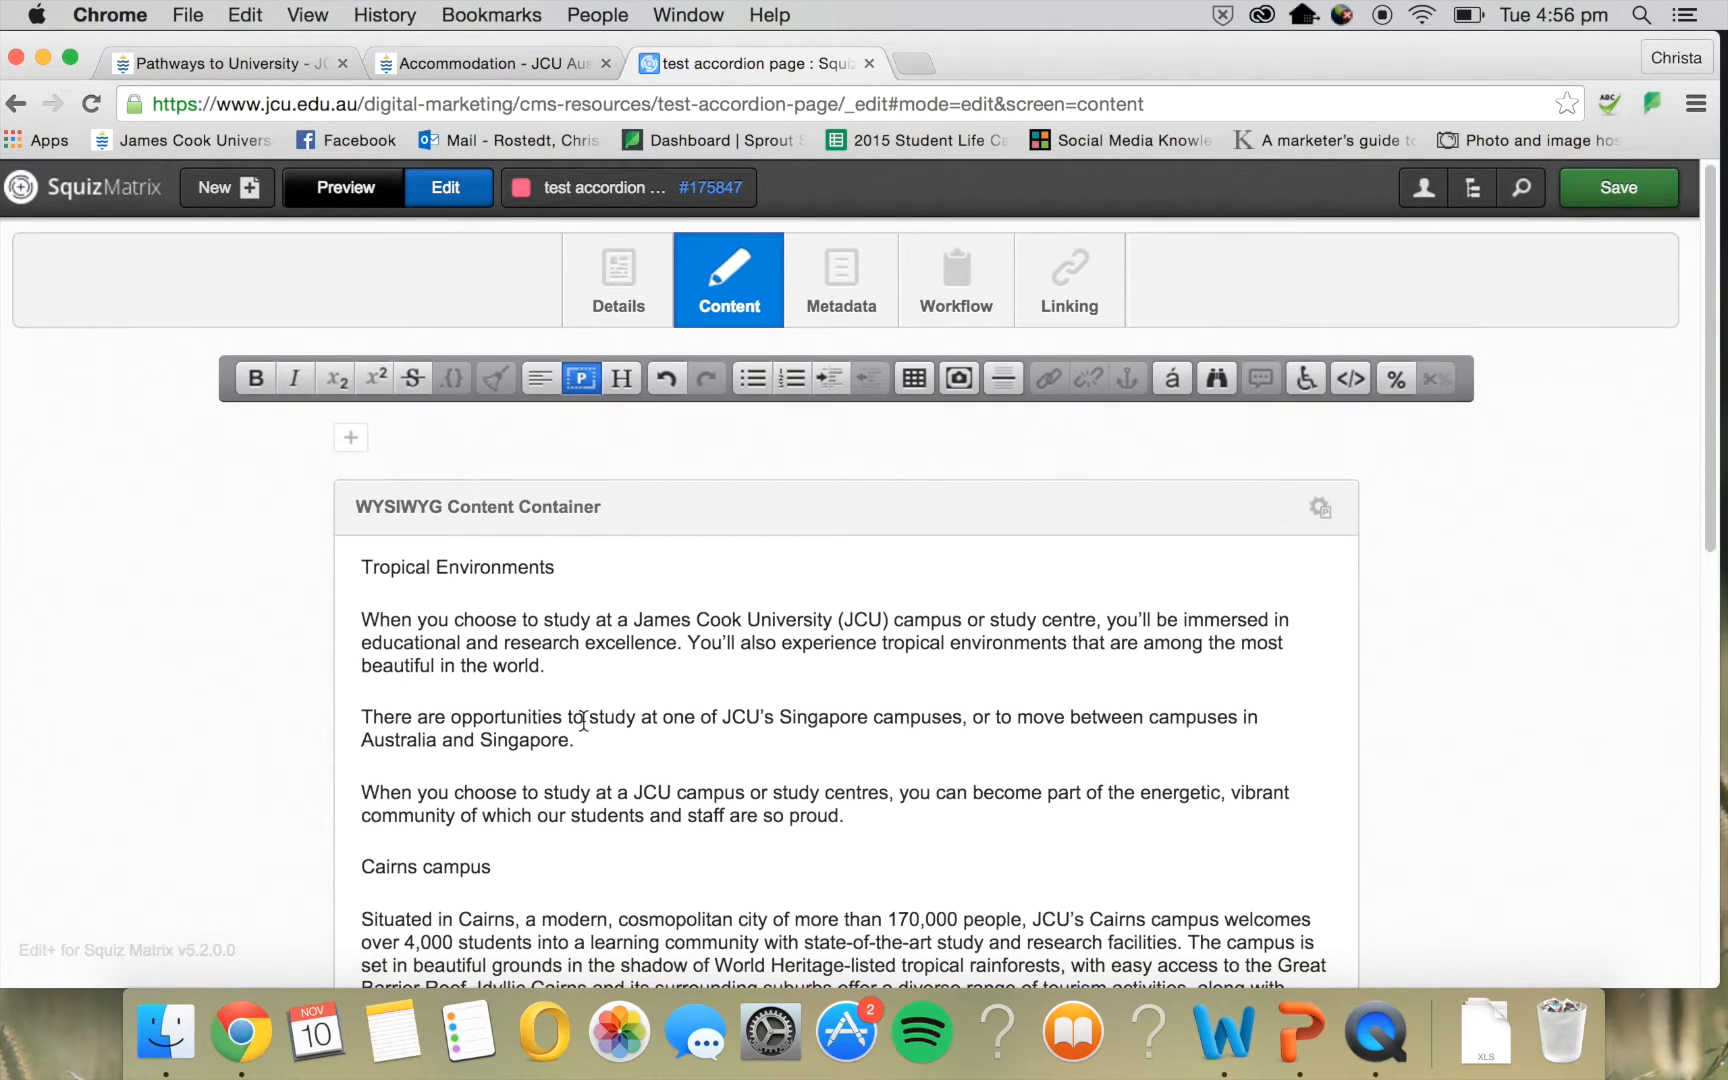
scroll(494, 673, "down", 1)
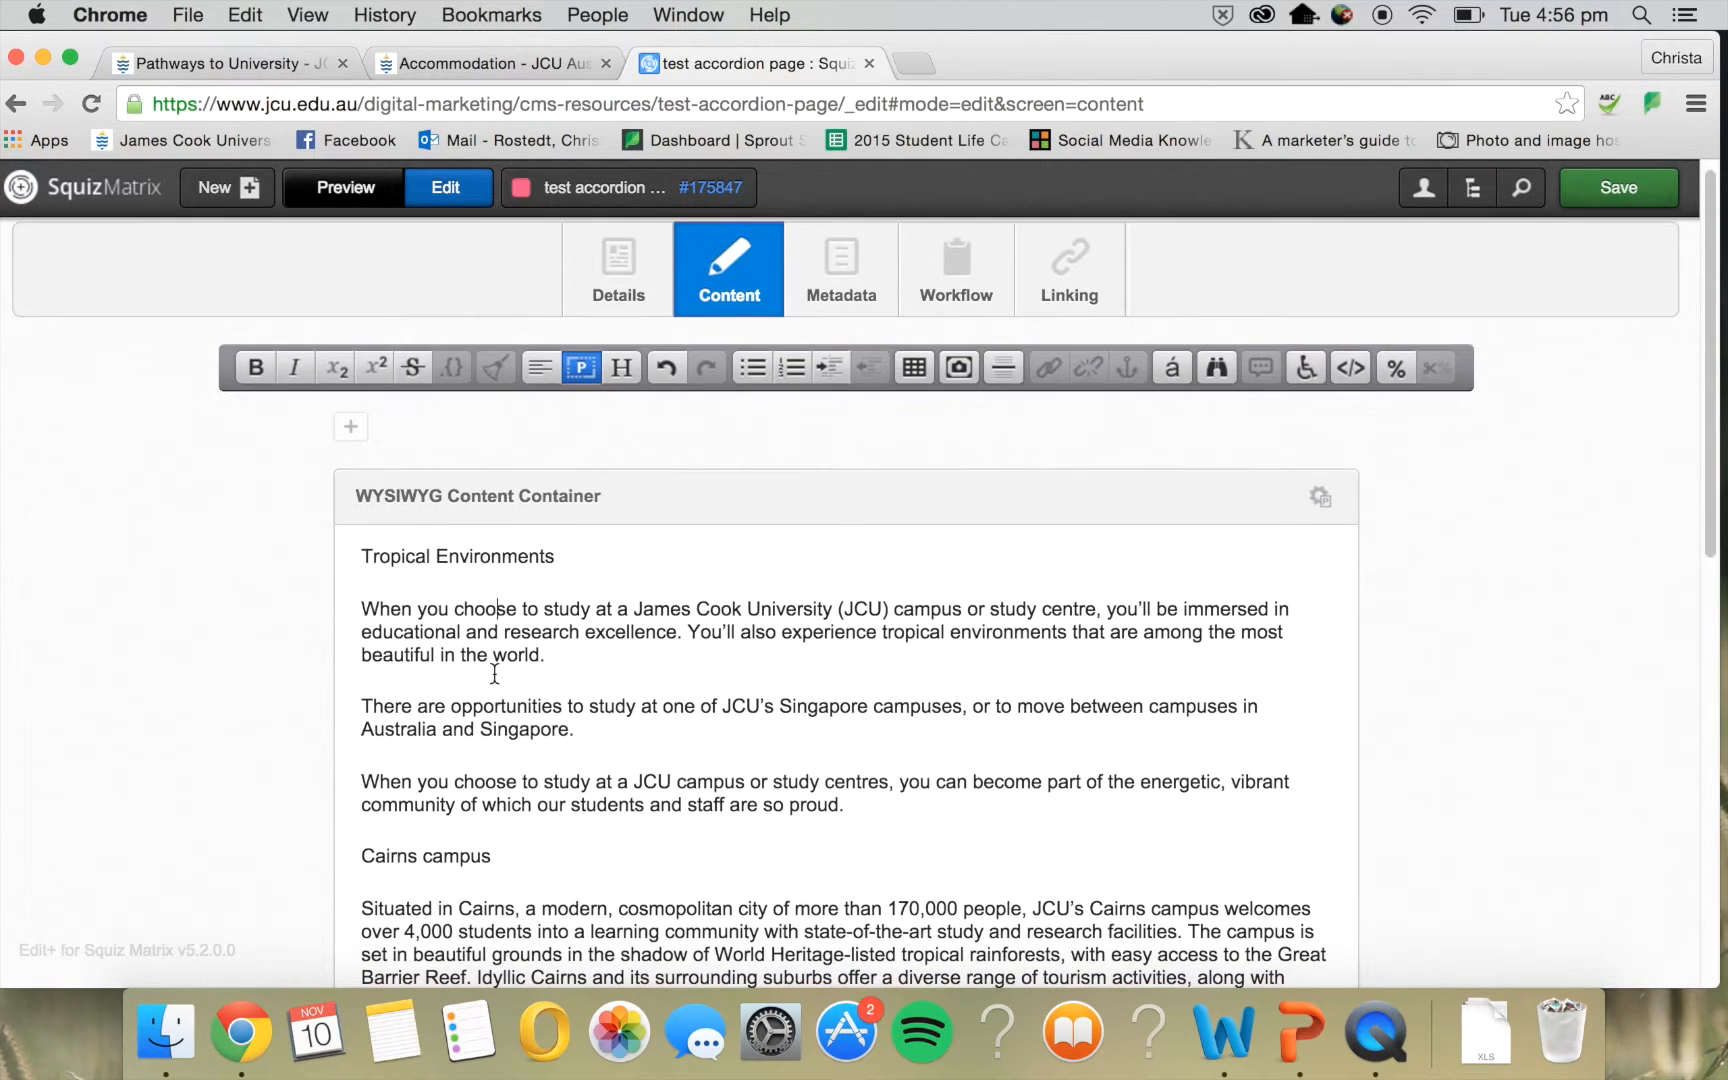
scroll(494, 673, "down", 3)
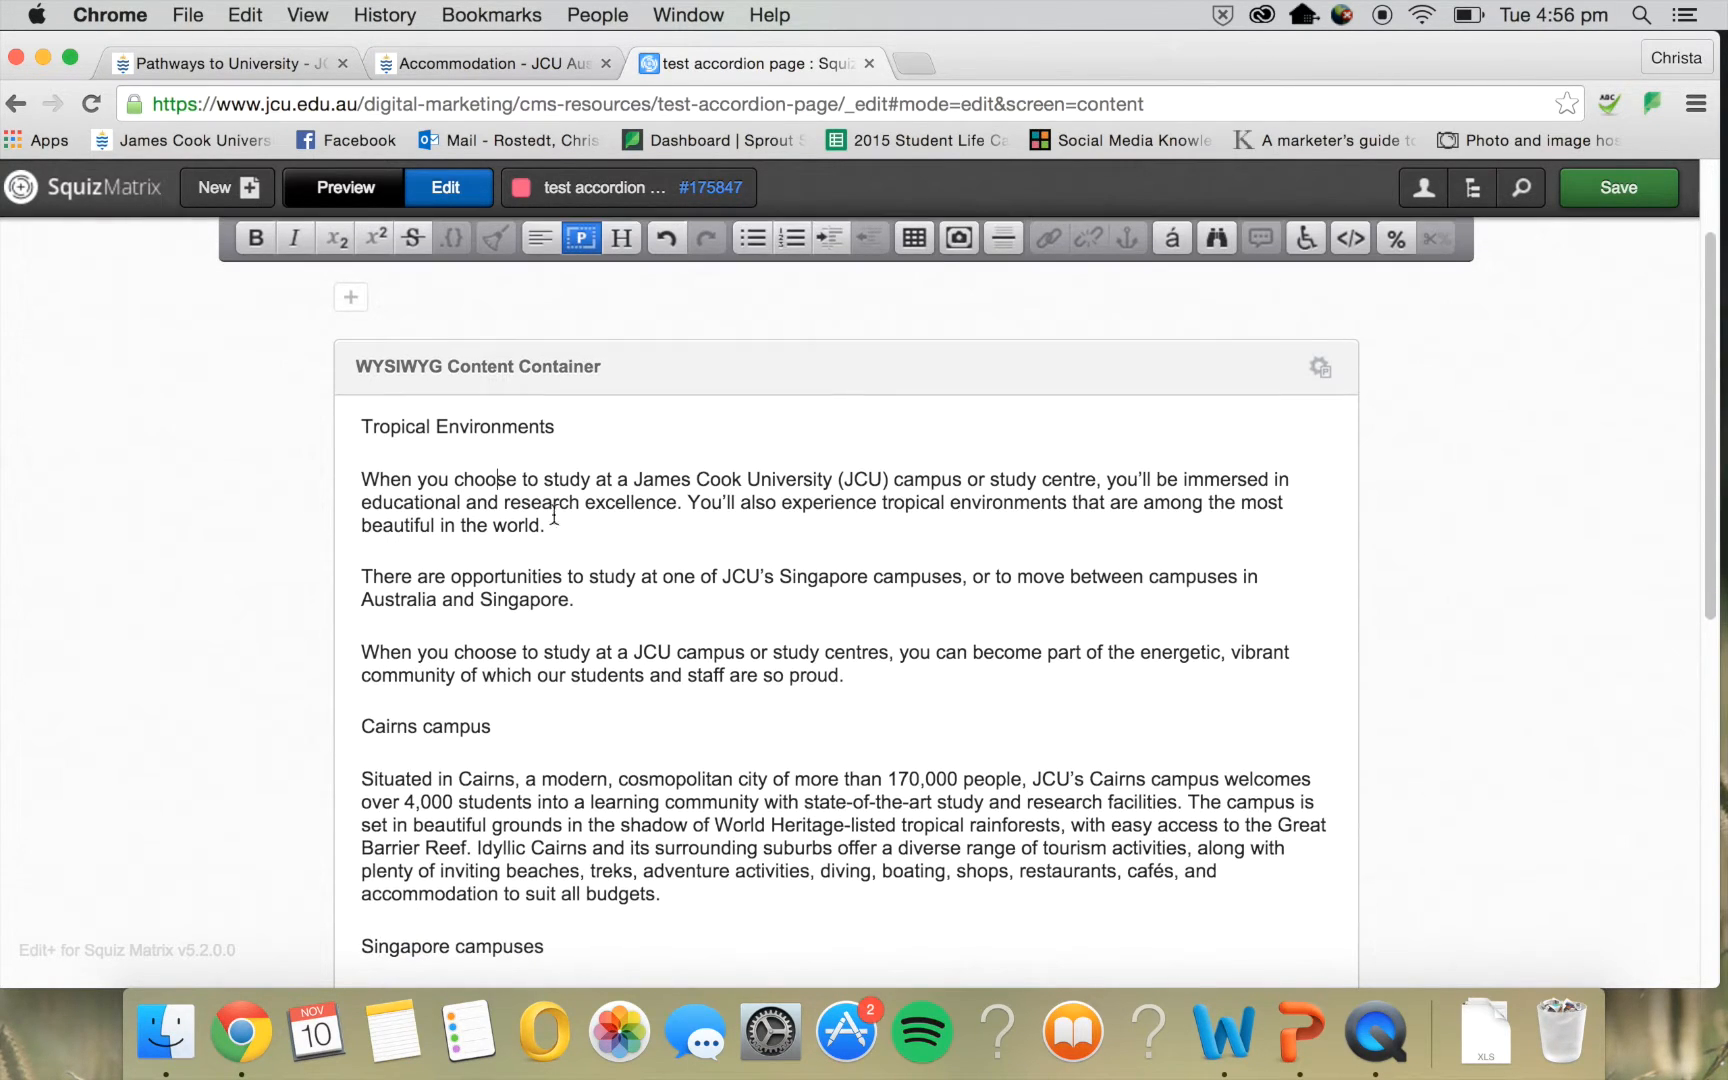
Check the accordion titles on the Accommodation page, and format the "Cairns campus" line of the test page as an H2 heading
left_click(497, 61)
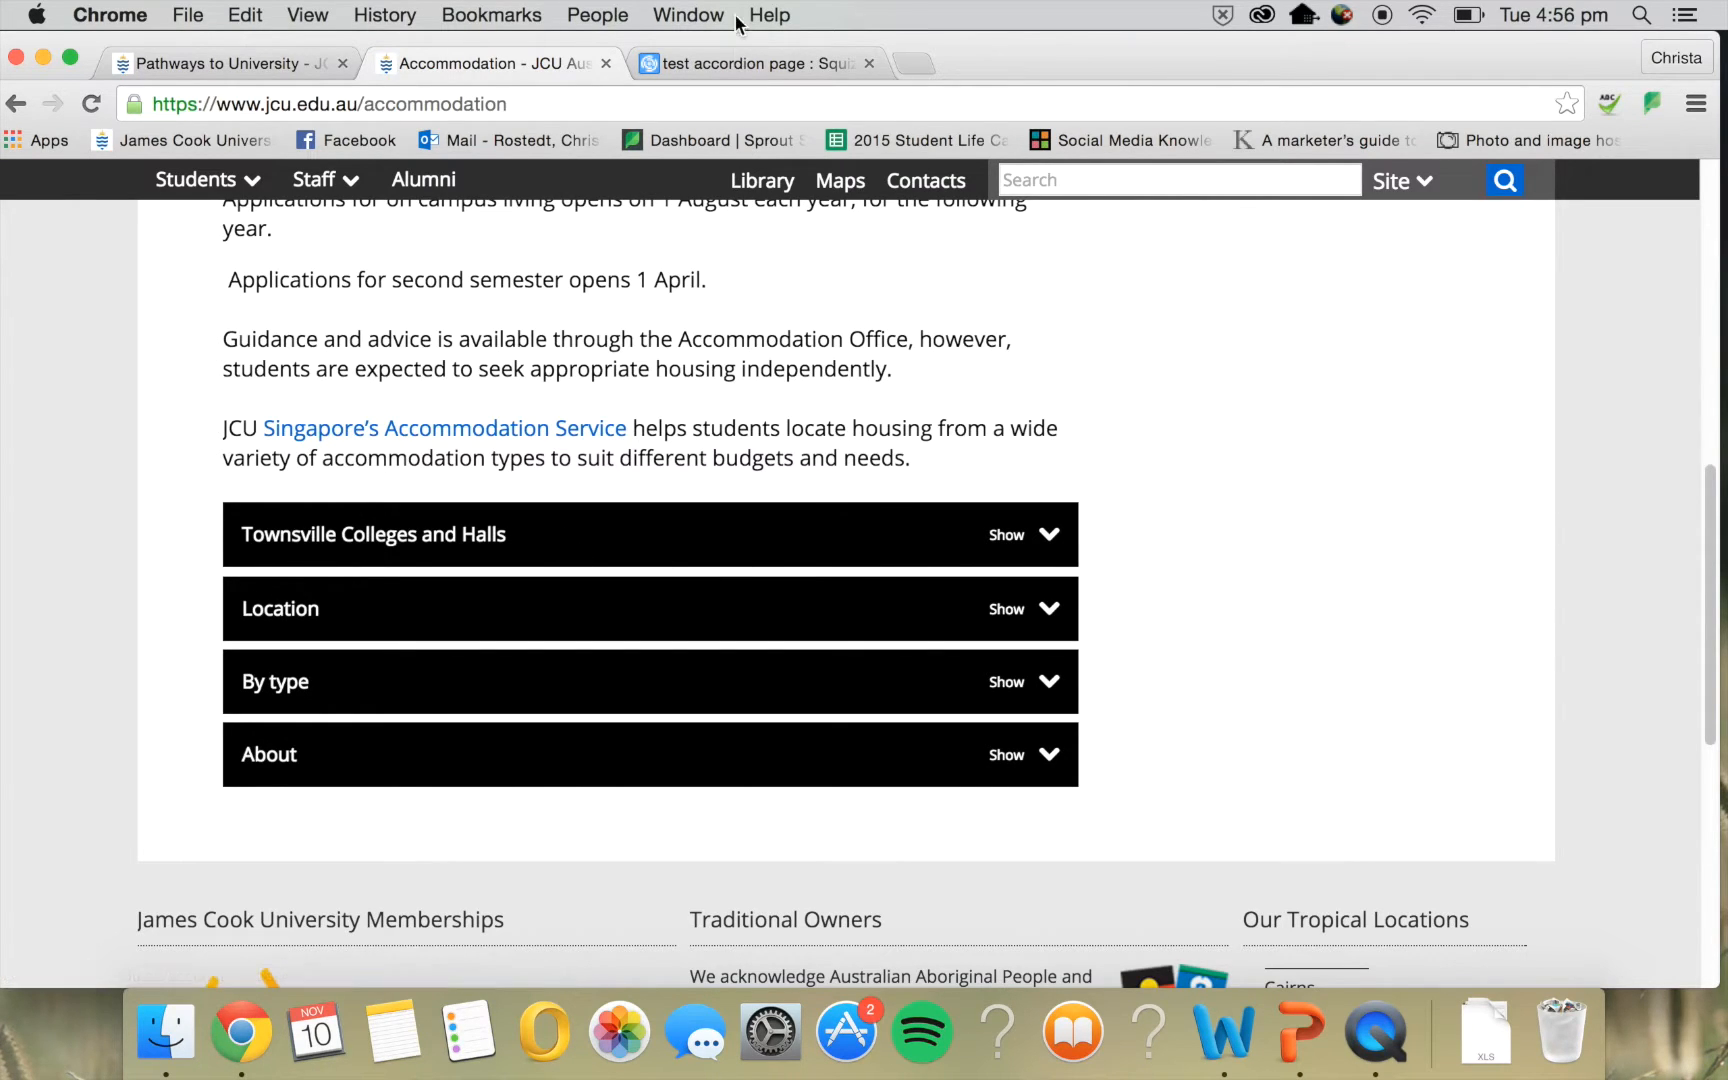
left_click(731, 66)
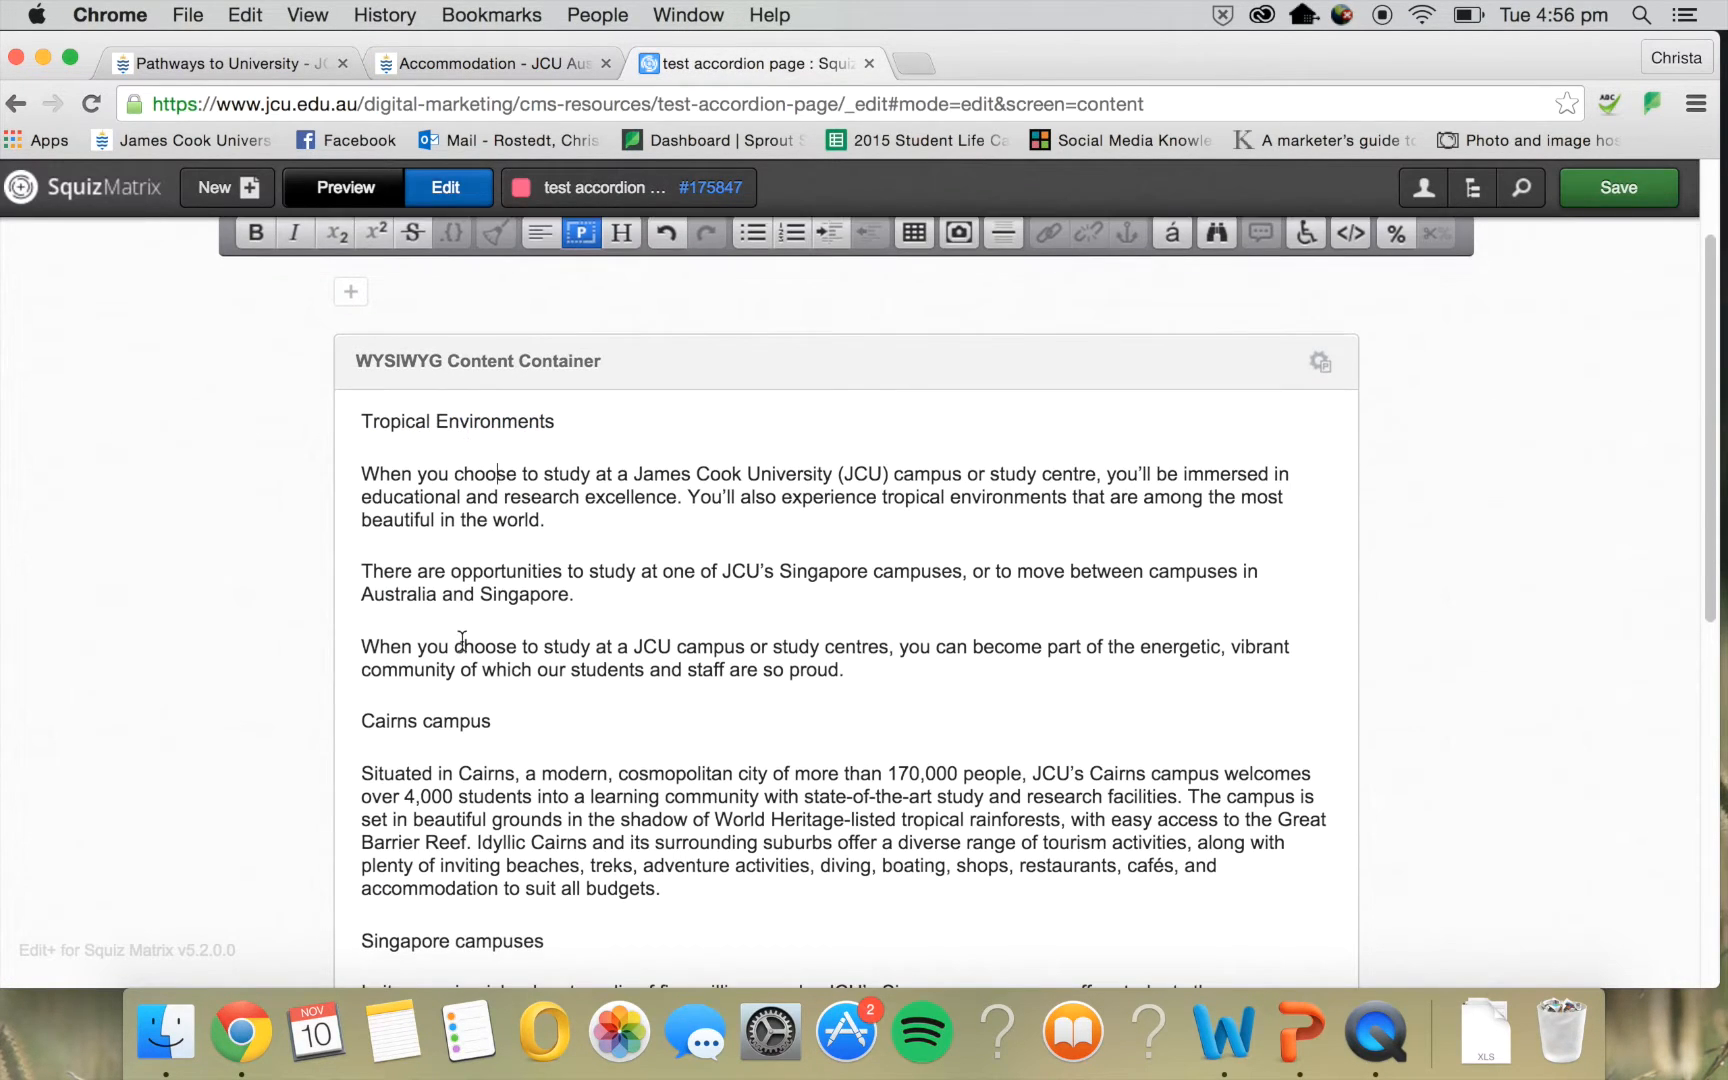
scroll(440, 655, "down", 2)
triple_click(437, 680)
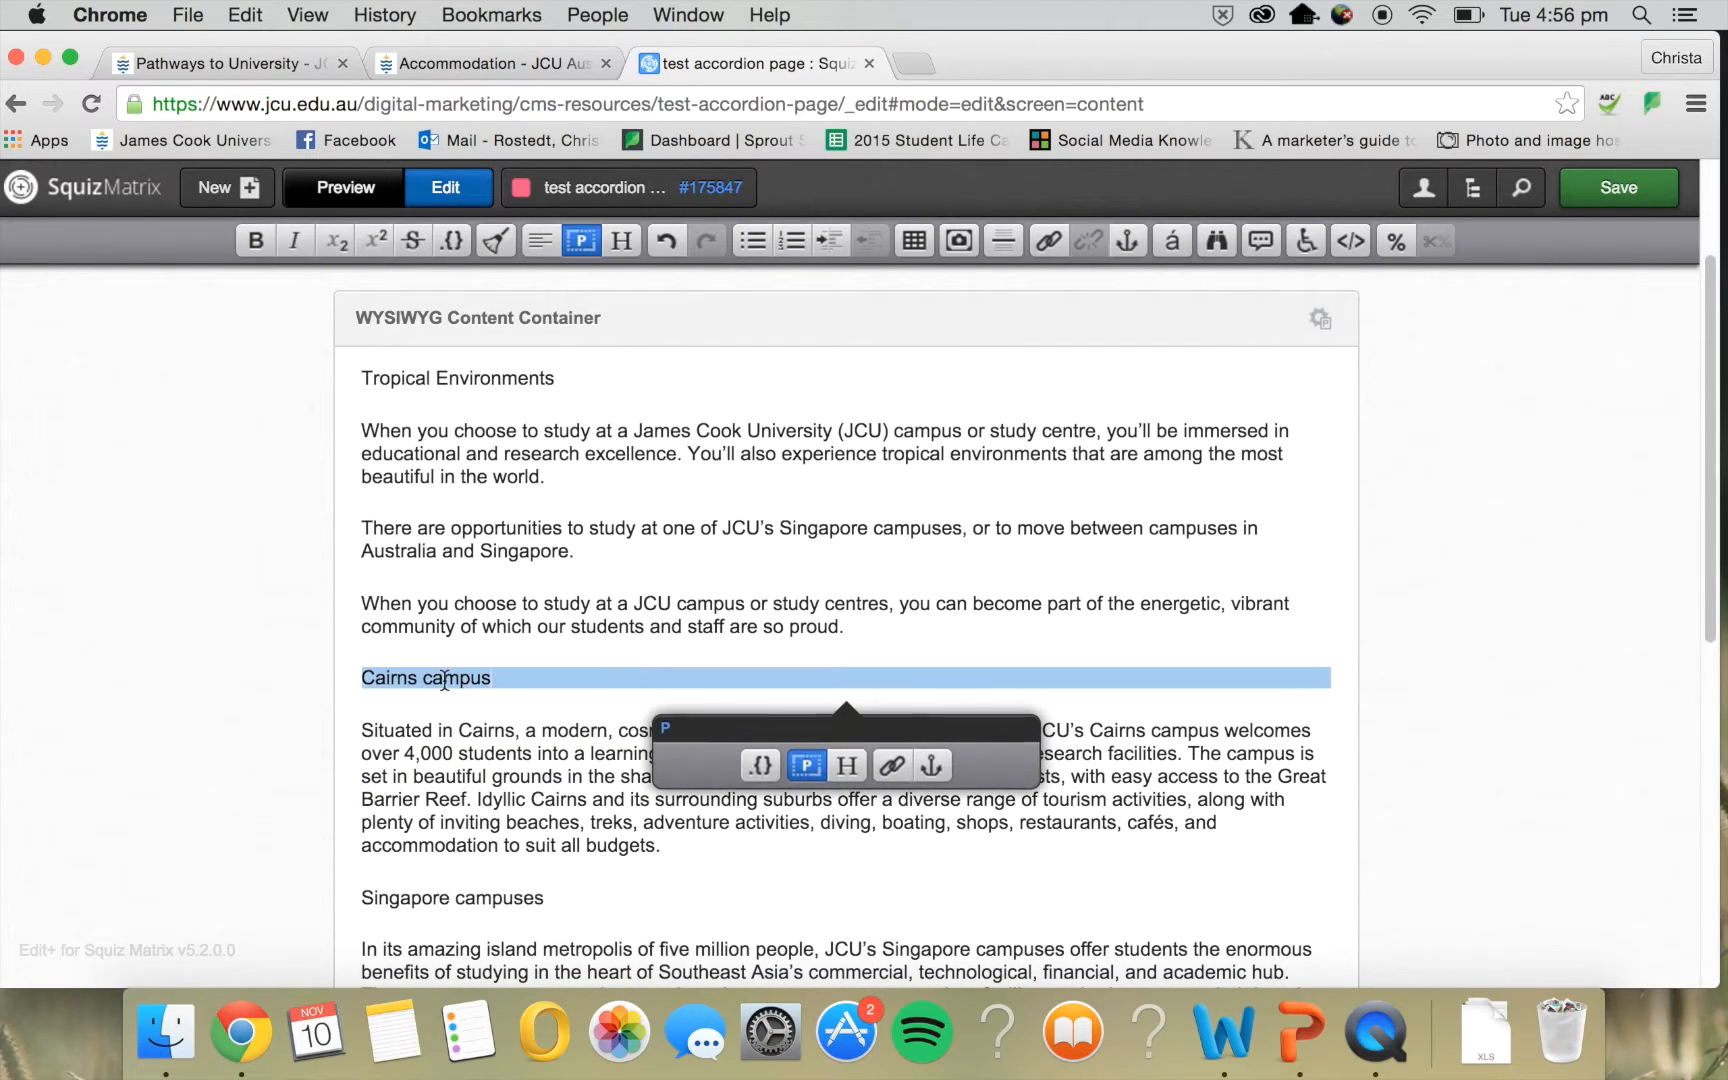
left_click(843, 768)
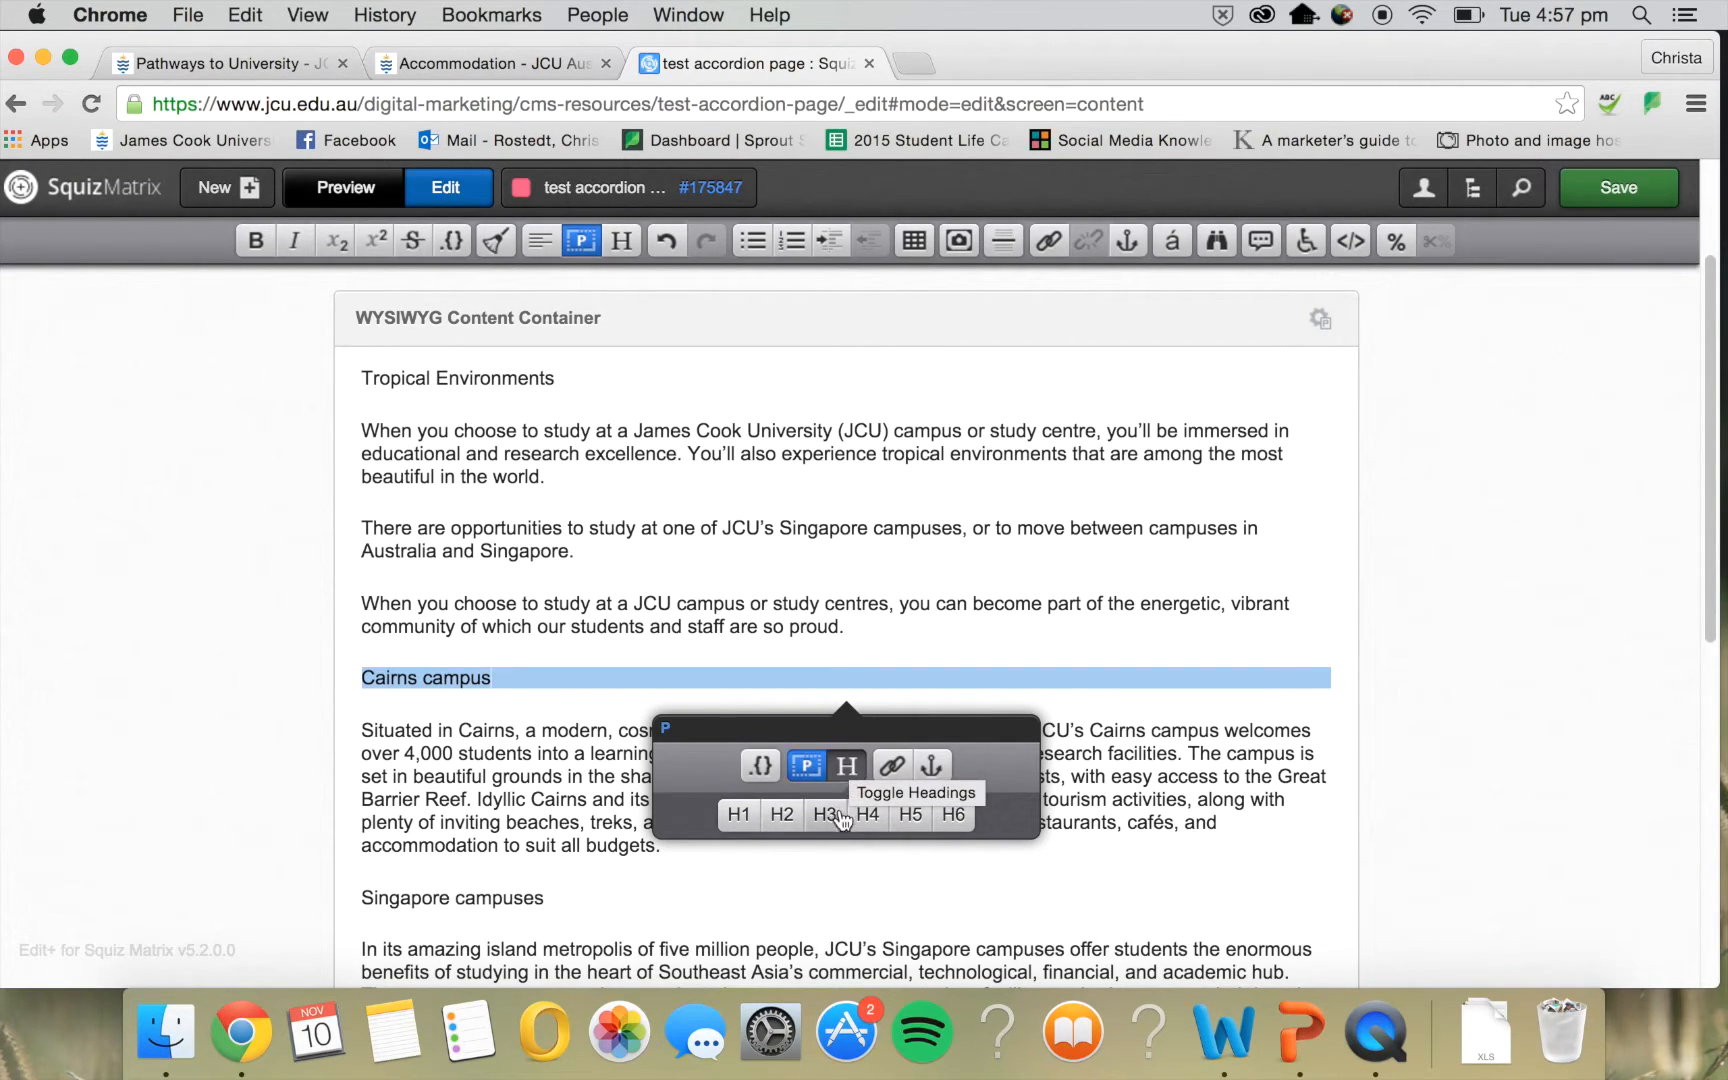
left_click(782, 815)
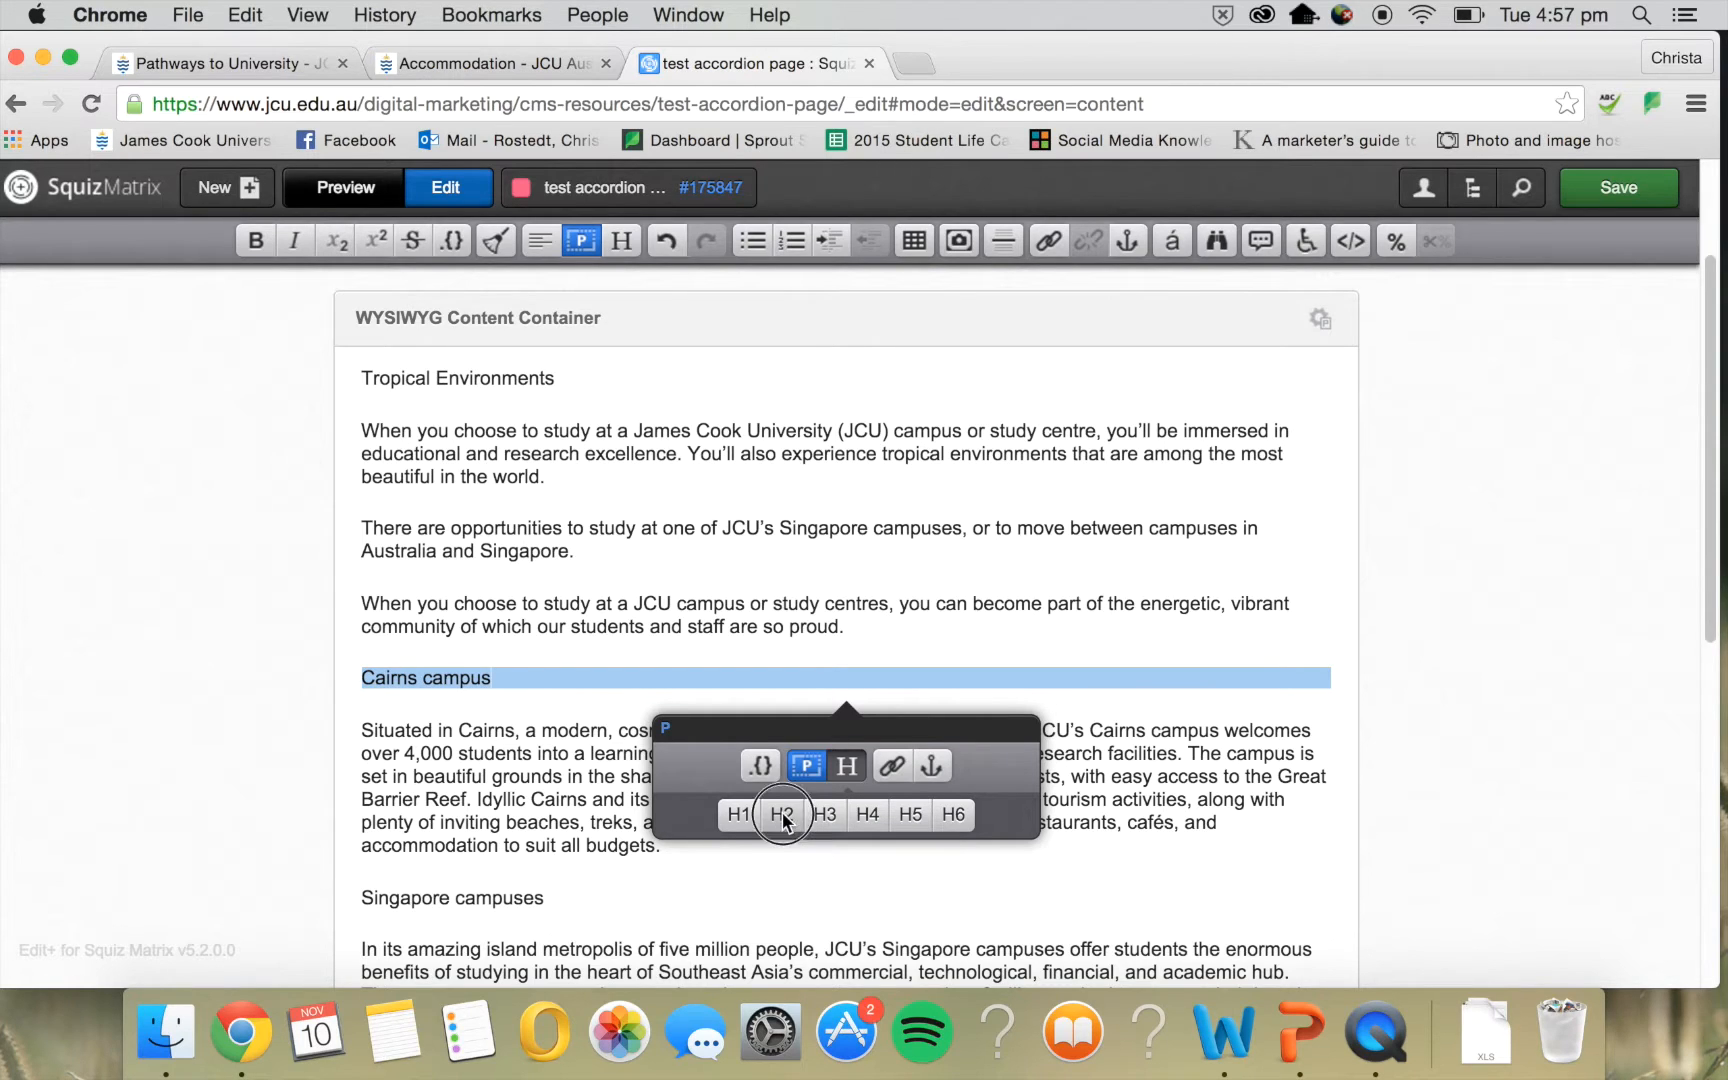
Format the "Tropical Environments" and "Singapore campuses" lines as H2 headings
scroll(617, 587, "up", 2)
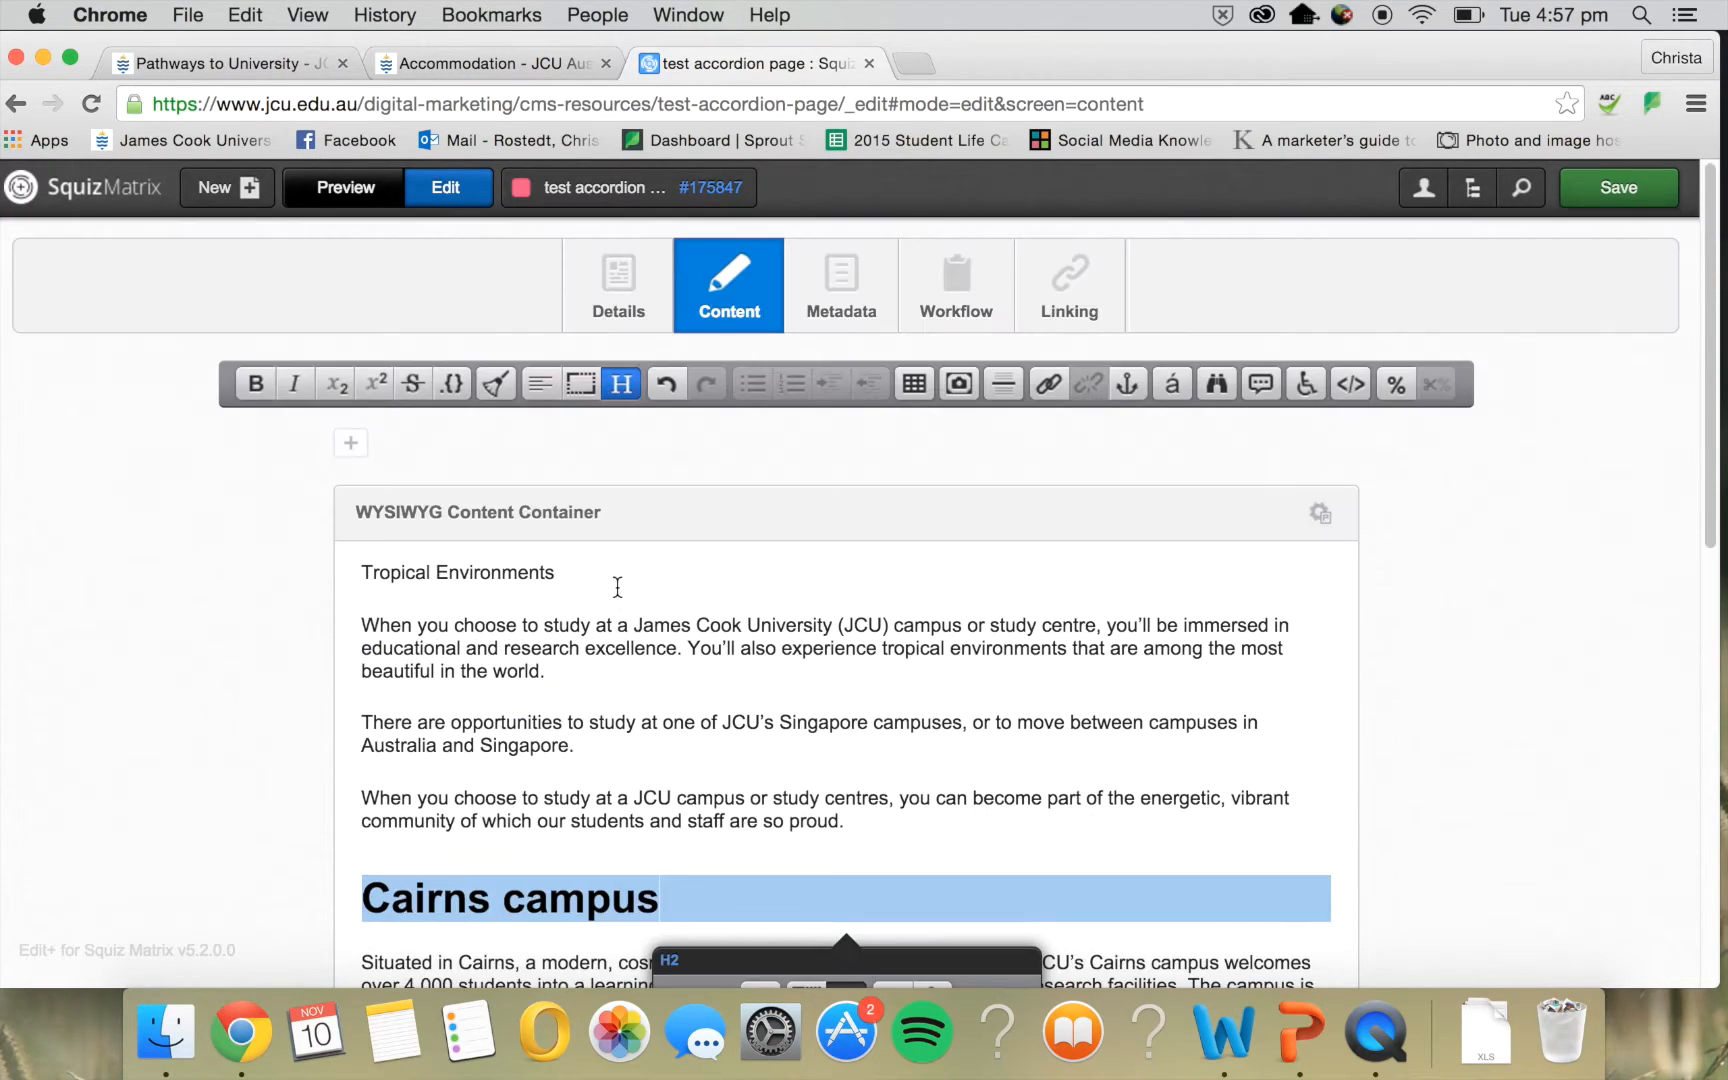
left_click(513, 571)
left_click(848, 663)
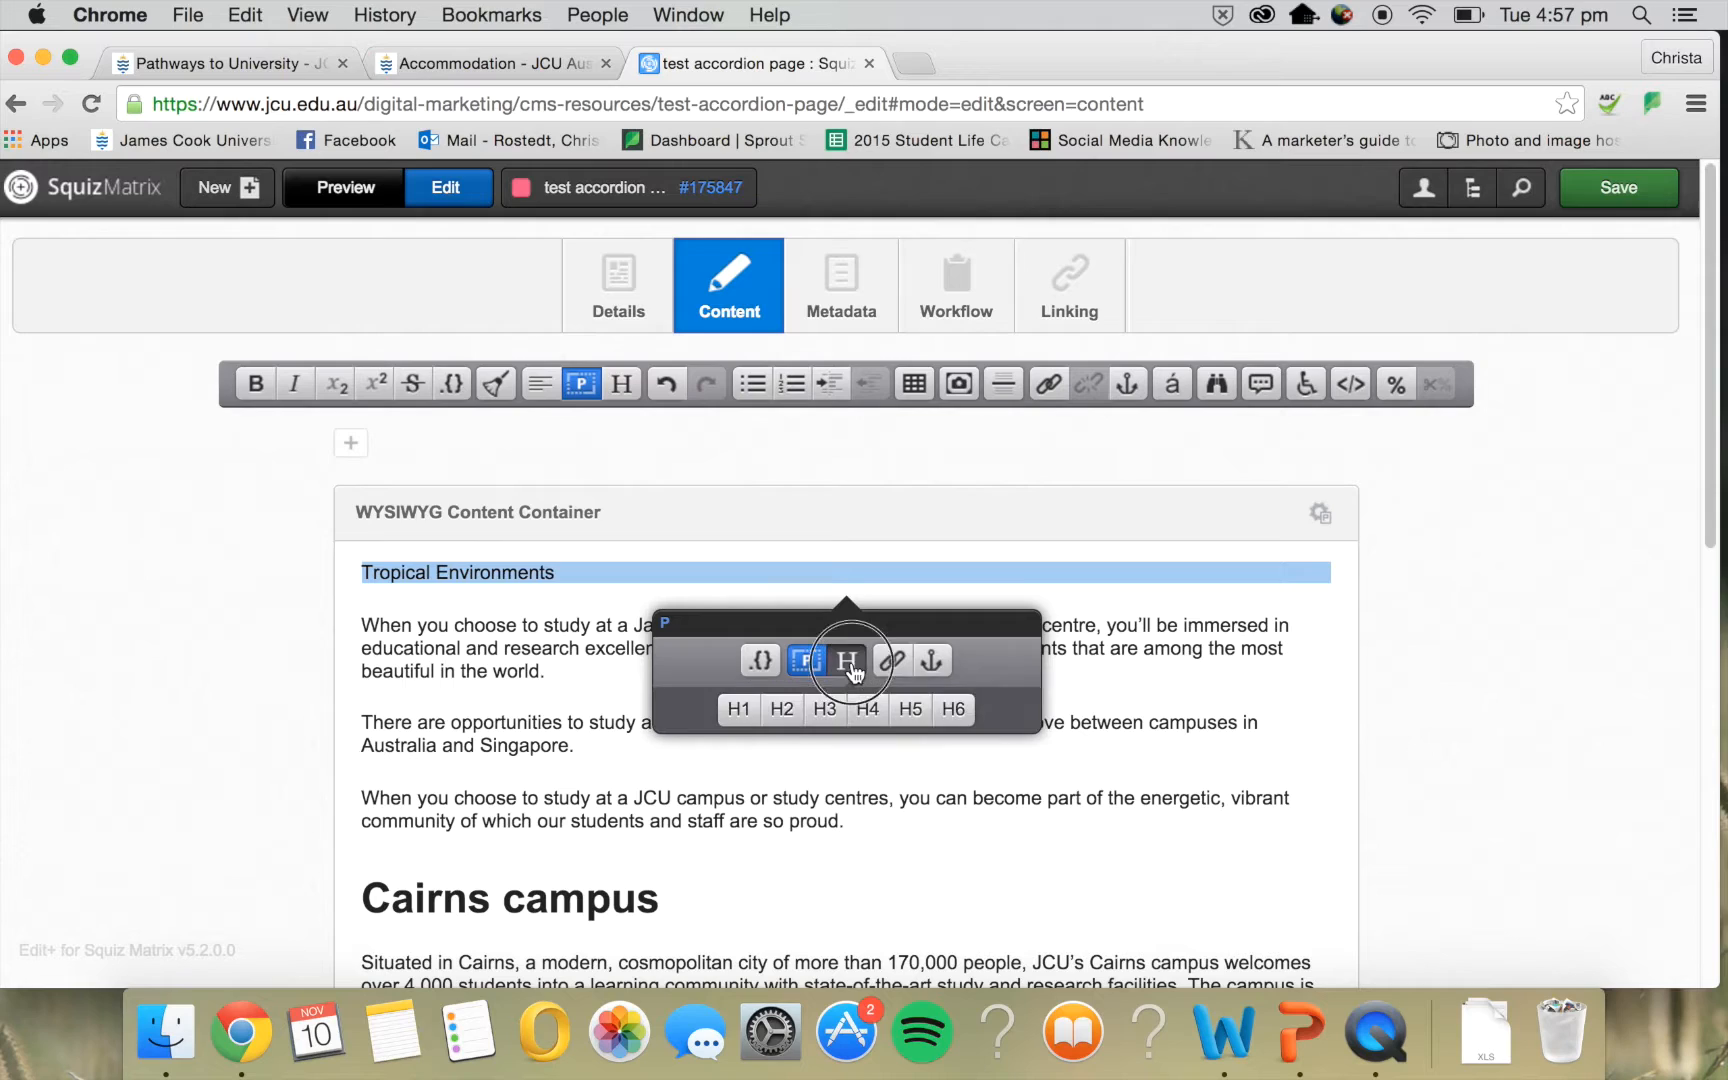
left_click(784, 709)
scroll(707, 660, "down", 6)
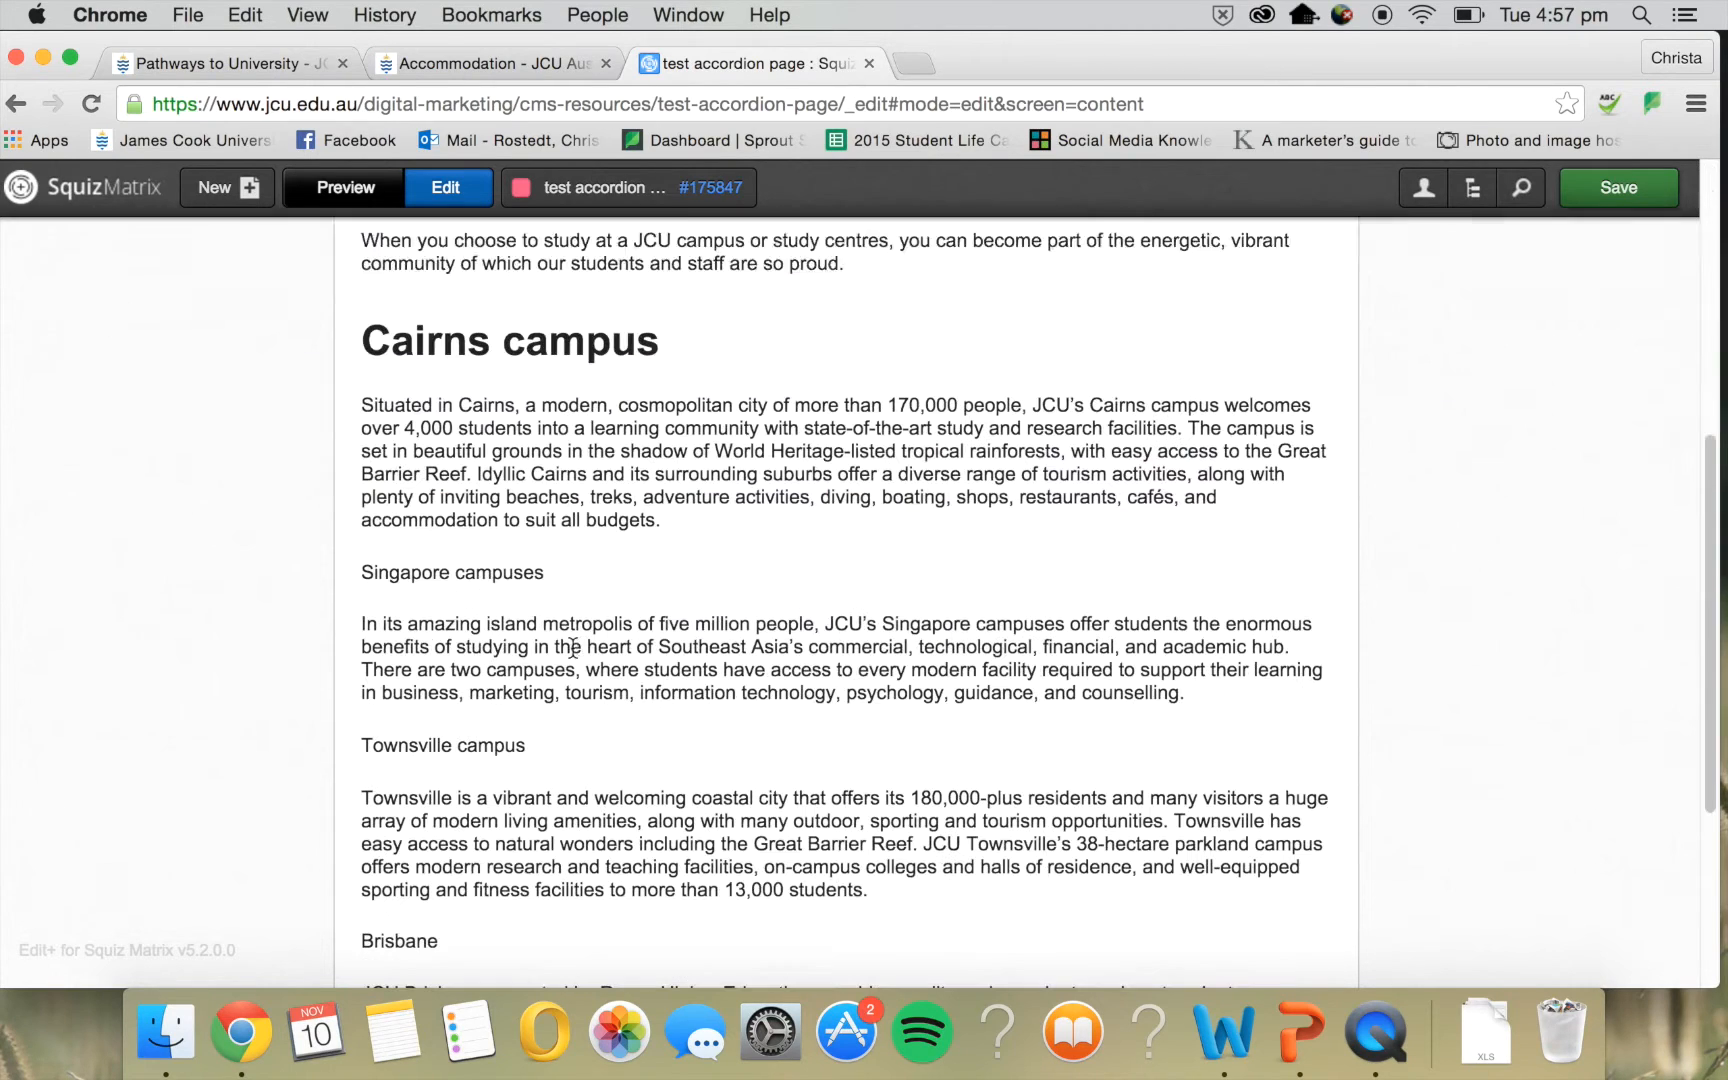
triple_click(506, 562)
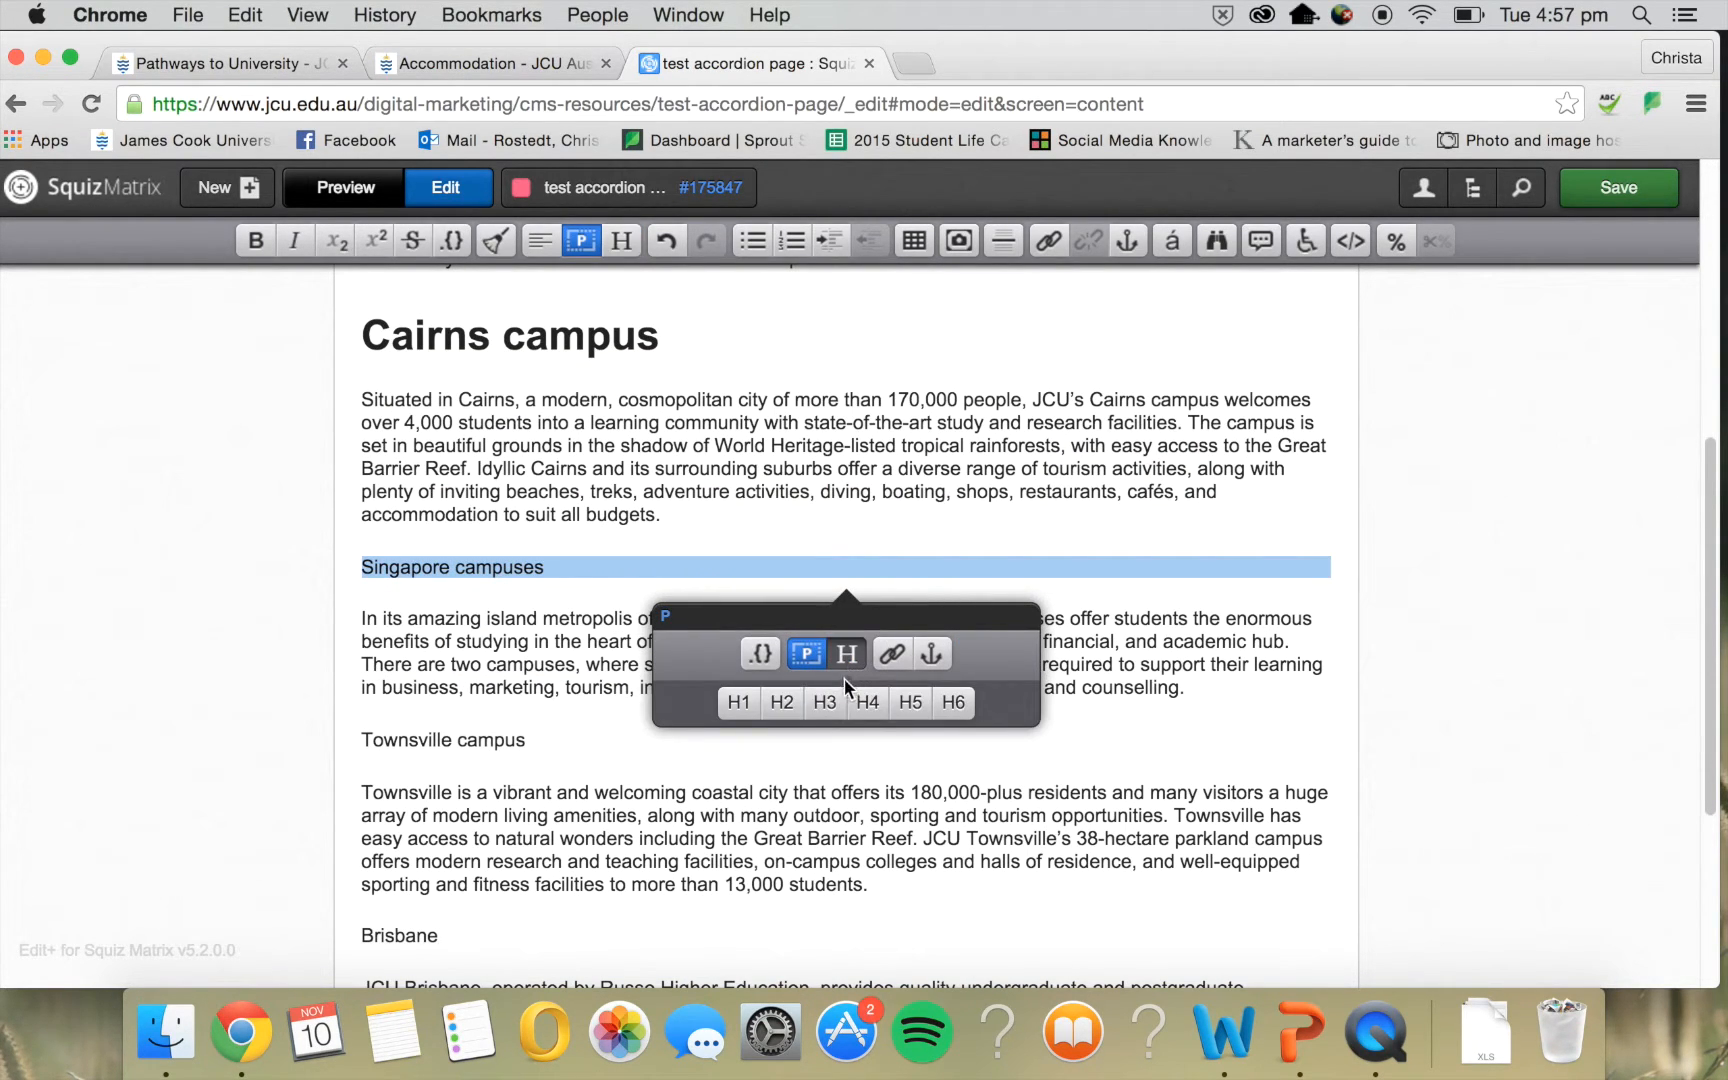
left_click(782, 702)
Format the "Townsville campus" and "Brisbane" lines as H2 headings
triple_click(499, 779)
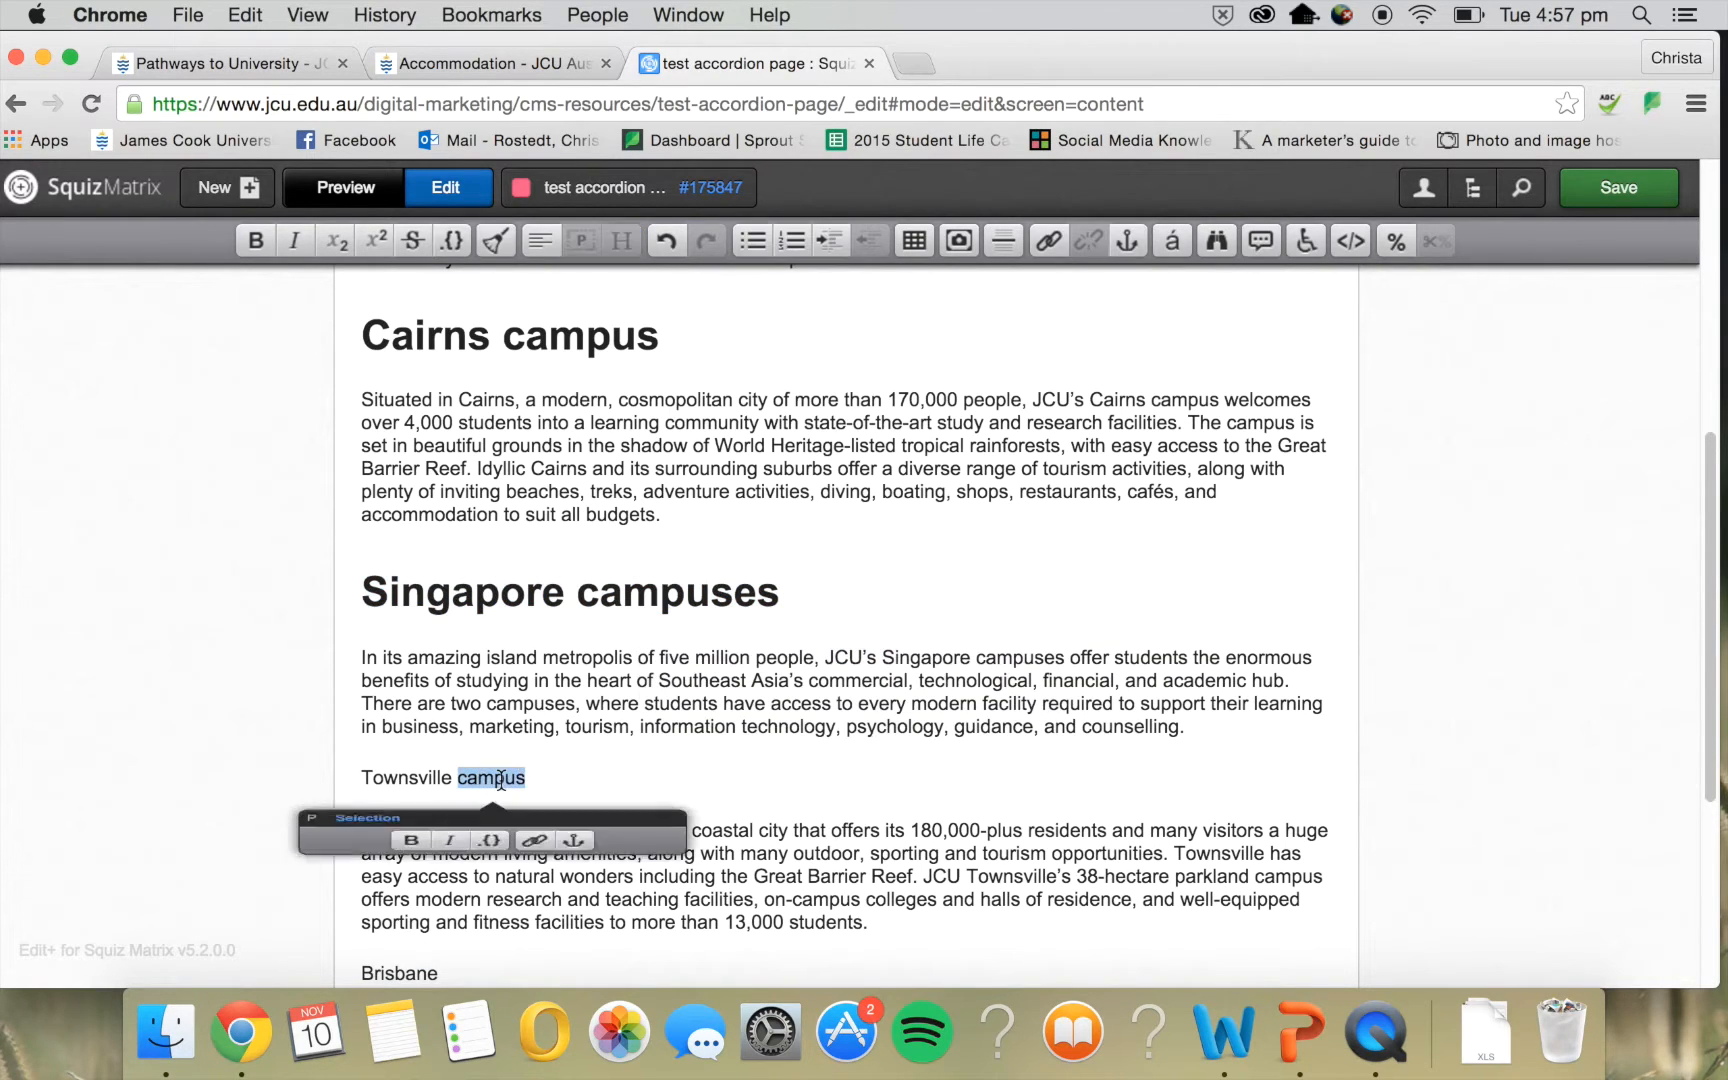
left_click(847, 865)
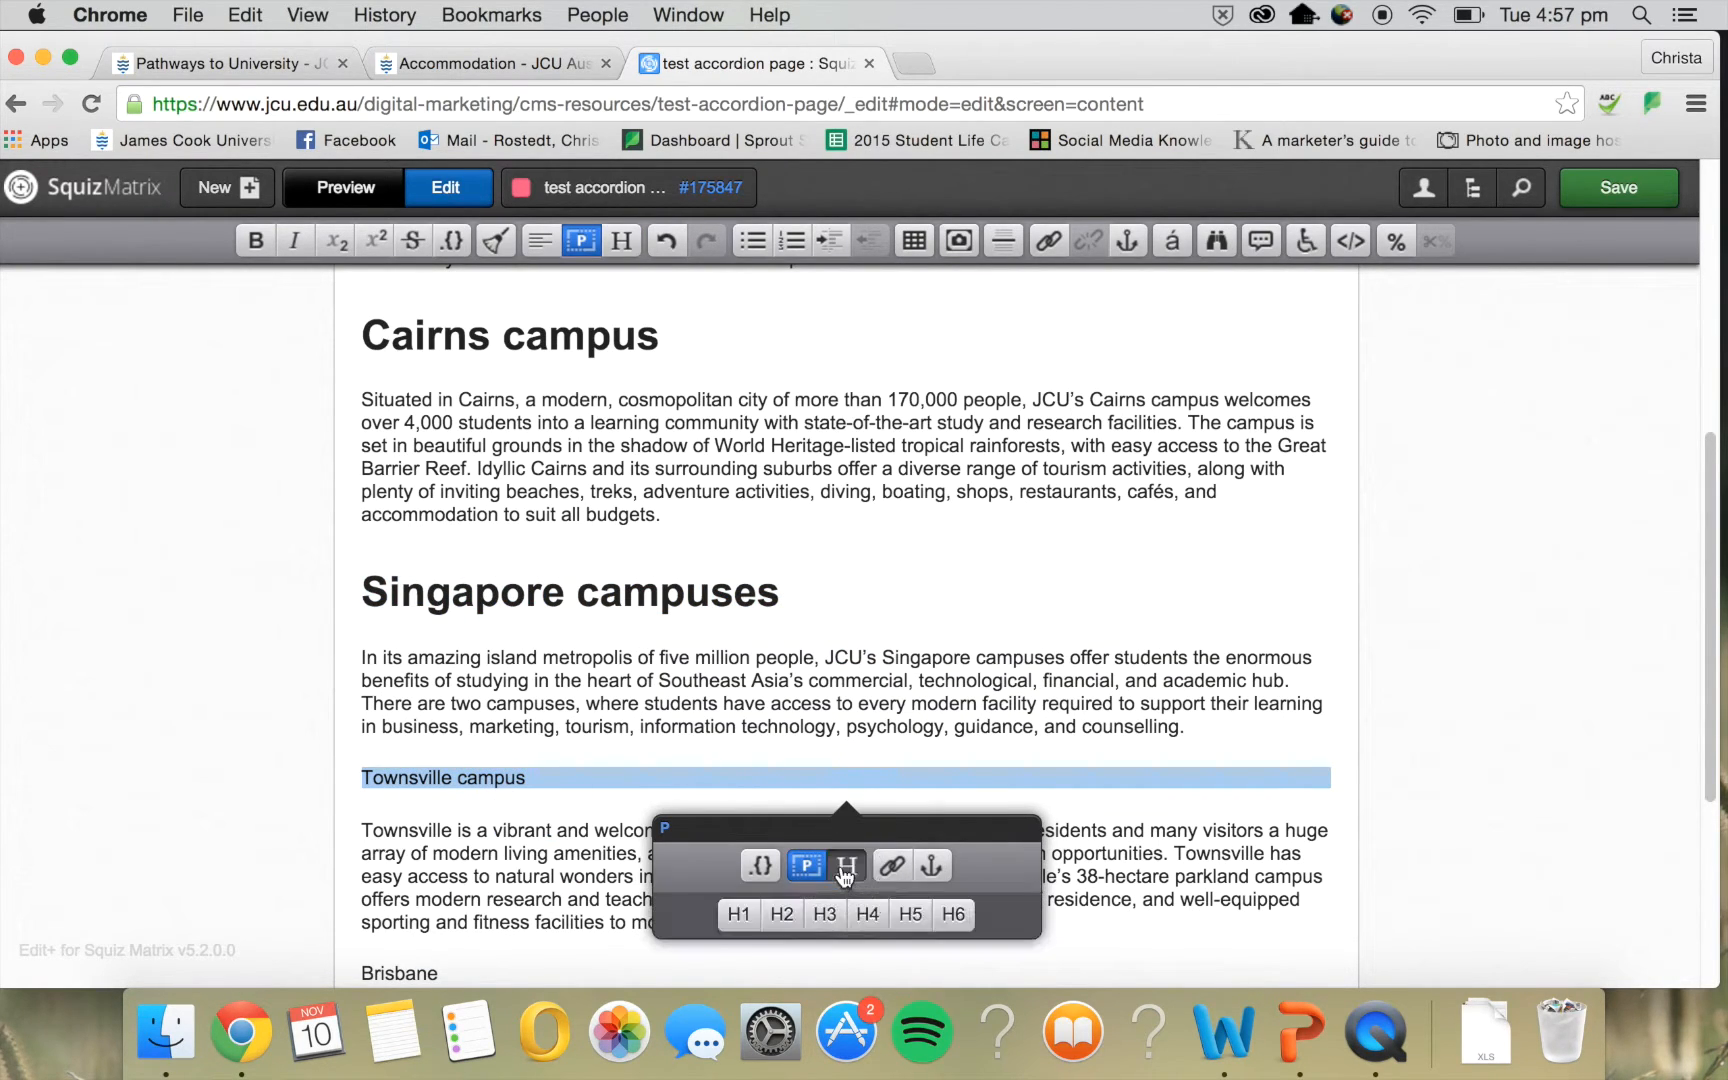
scroll(830, 660, "down", 1)
scroll(830, 660, "down", 3)
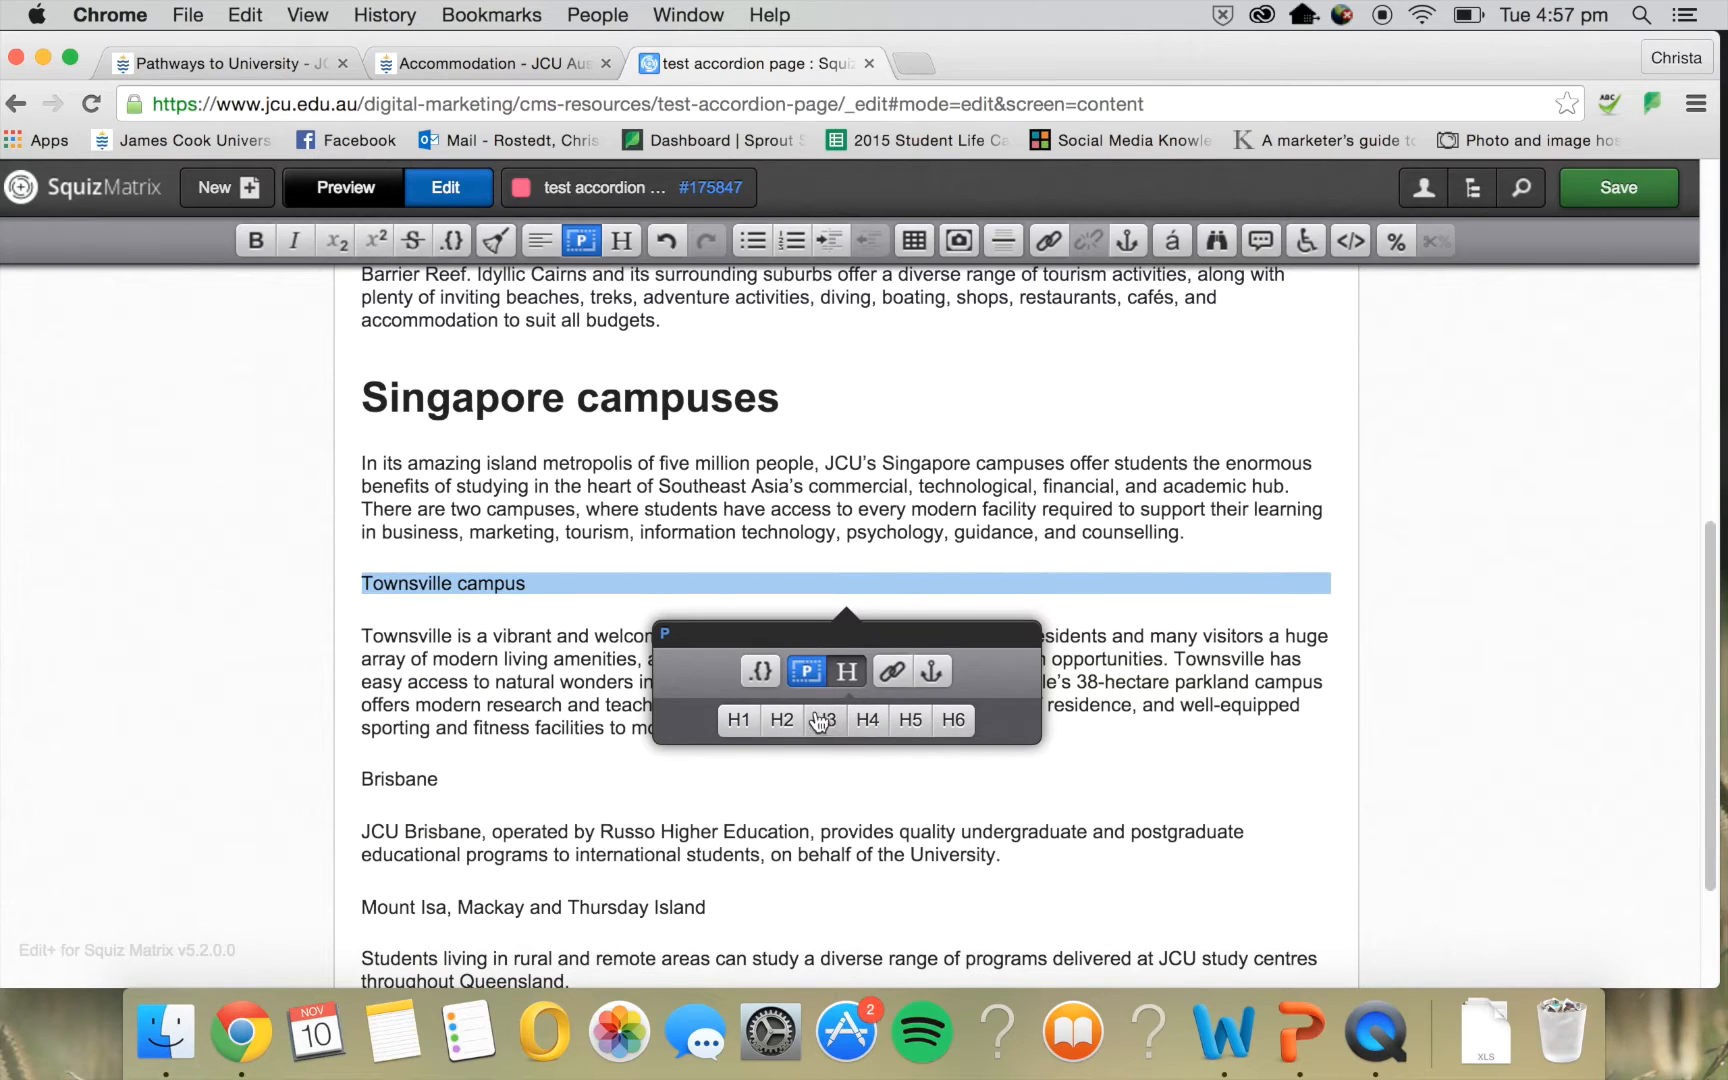
left_click(782, 717)
double_click(408, 820)
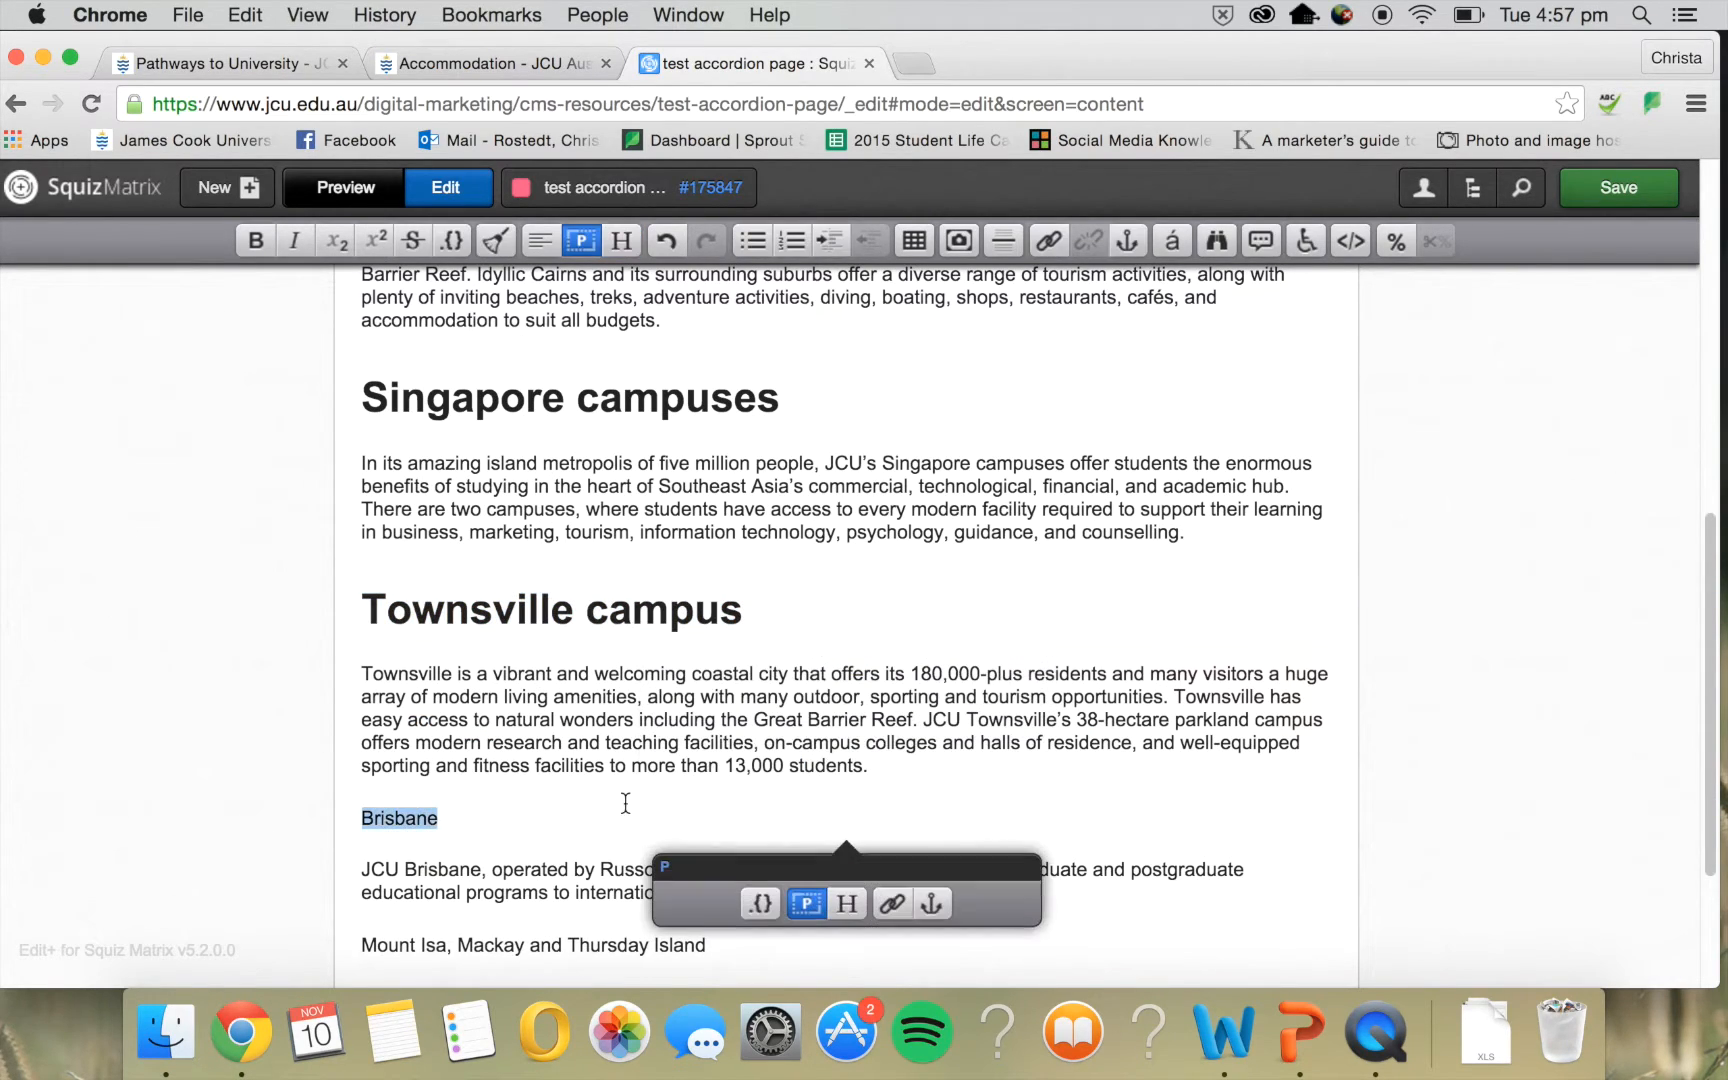
left_click(847, 904)
left_click(782, 953)
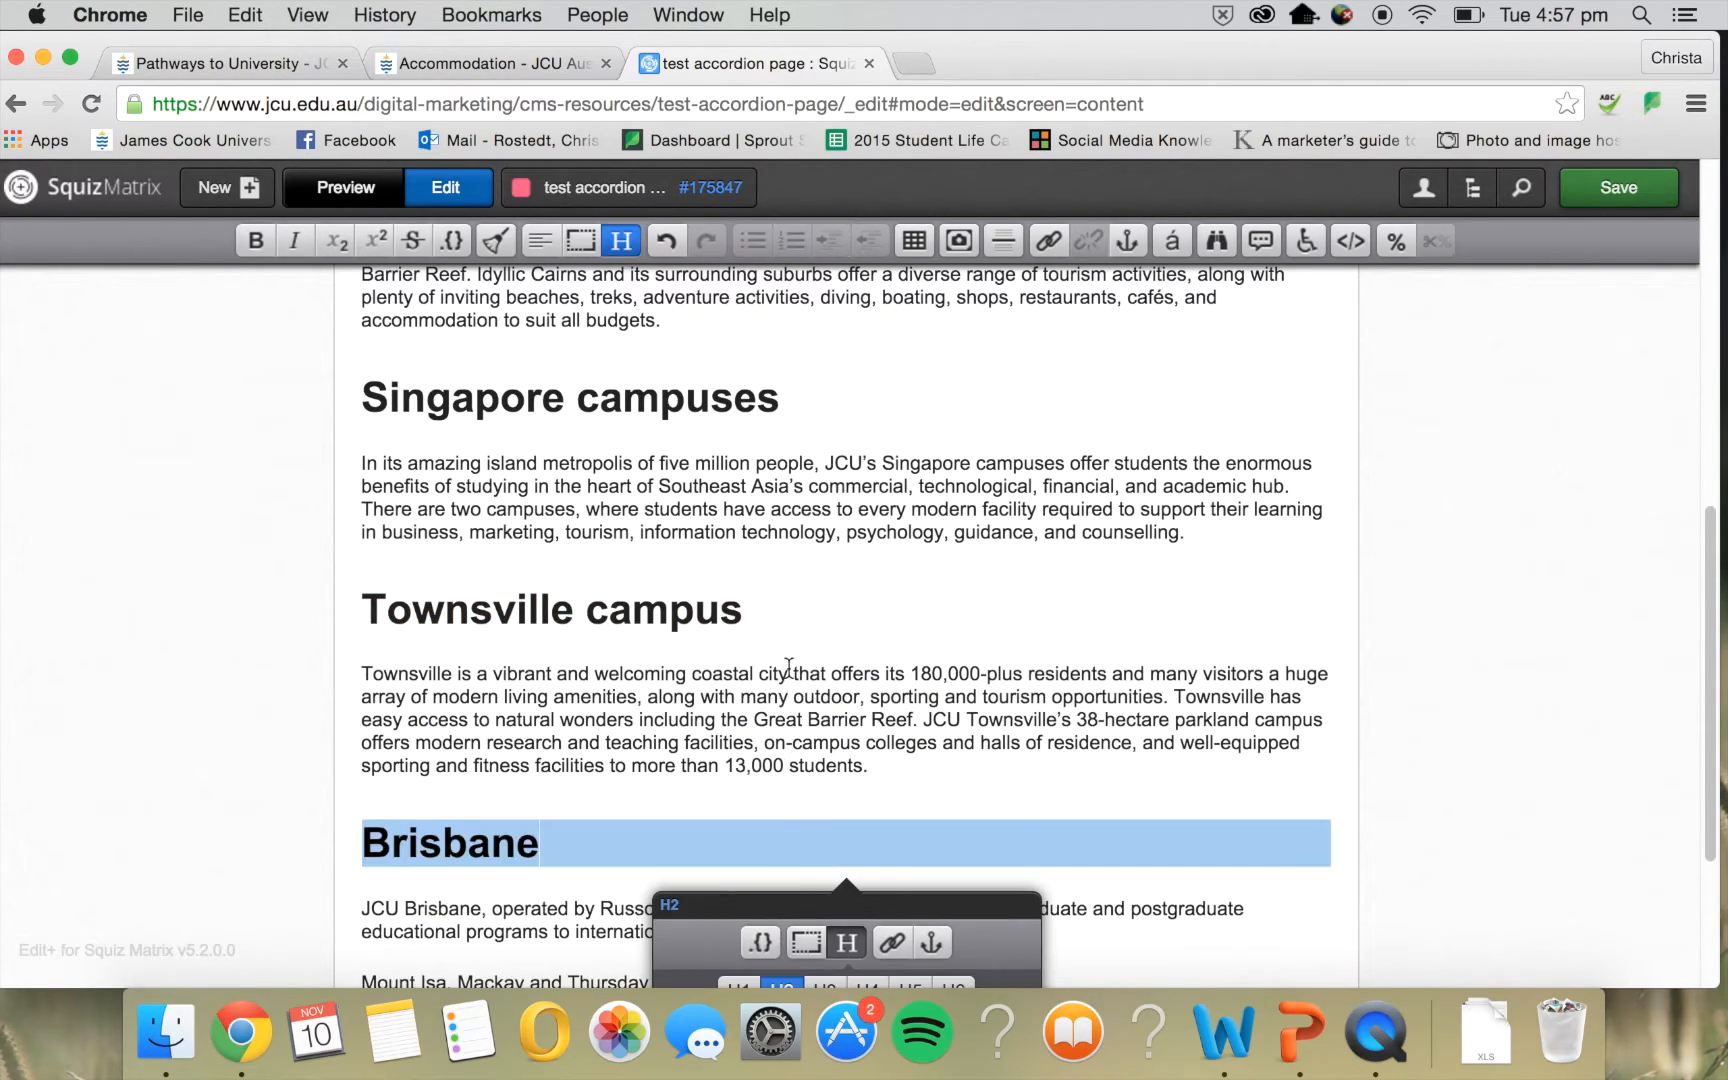
Format the "Mount Isa, Mackay and Thursday Island" line as an H2 heading
scroll(790, 700, "down", 5)
double_click(503, 703)
triple_click(503, 703)
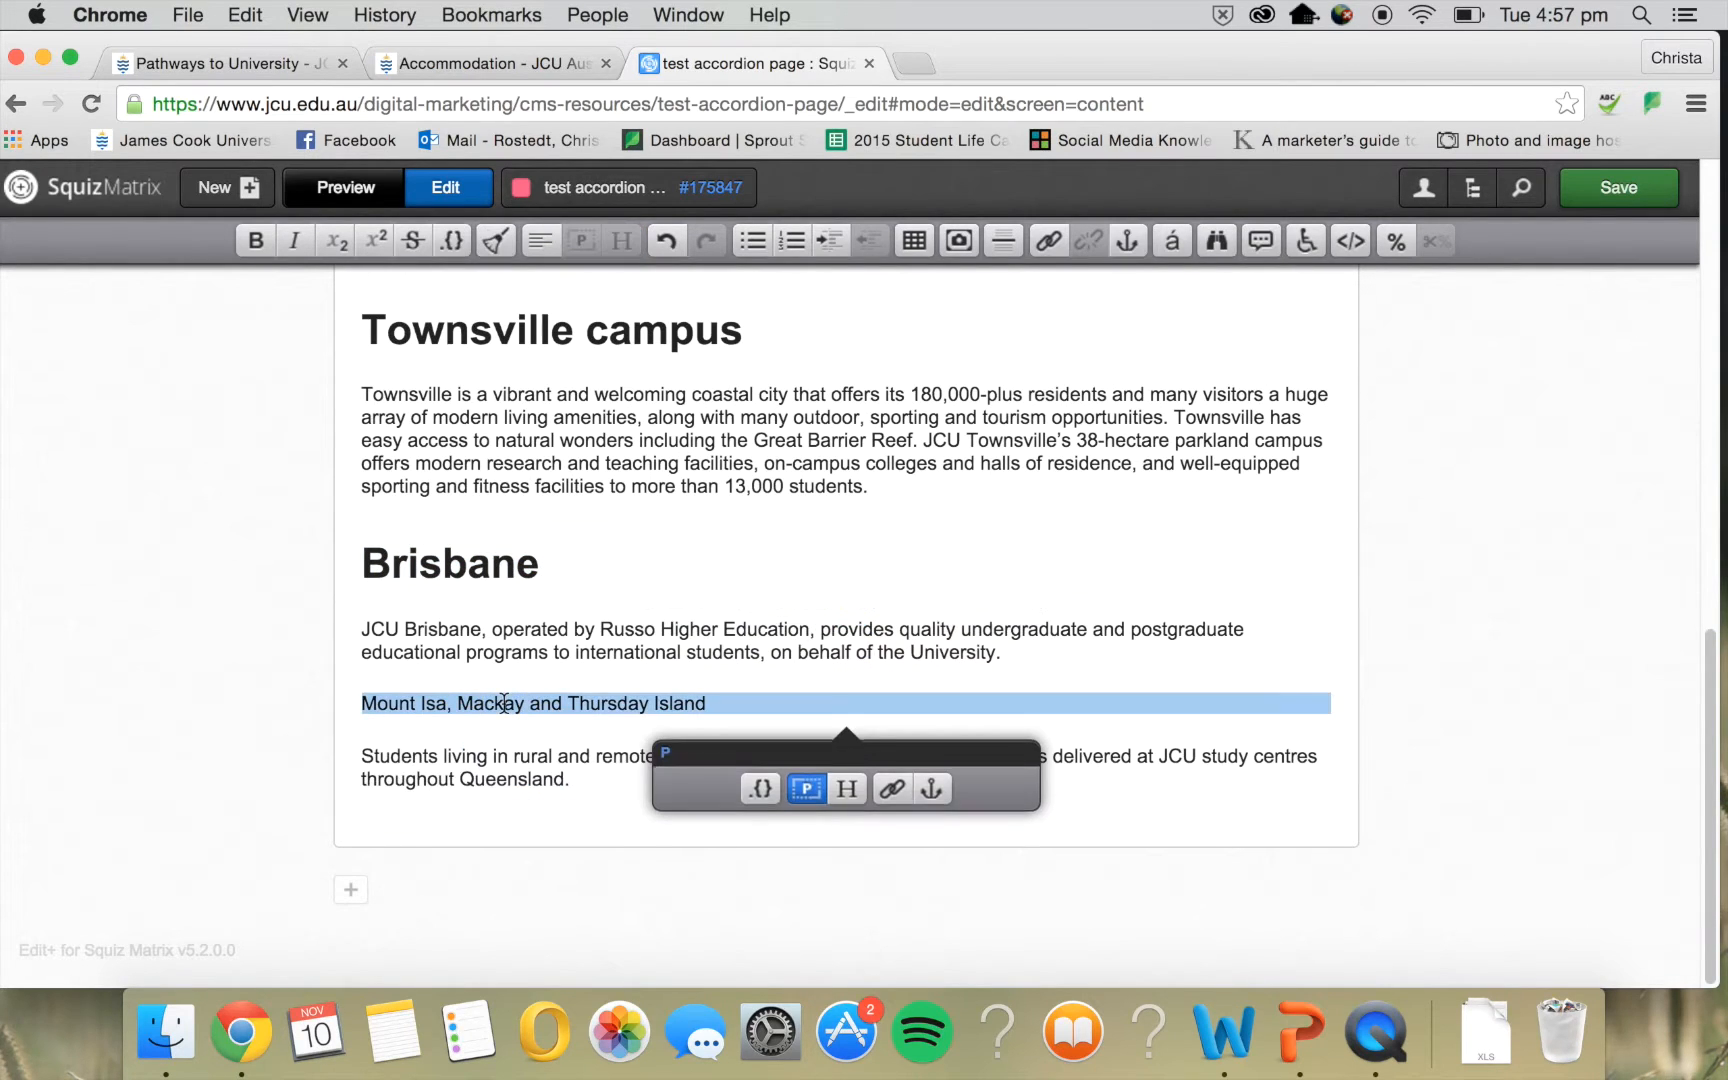
left_click(847, 791)
left_click(783, 840)
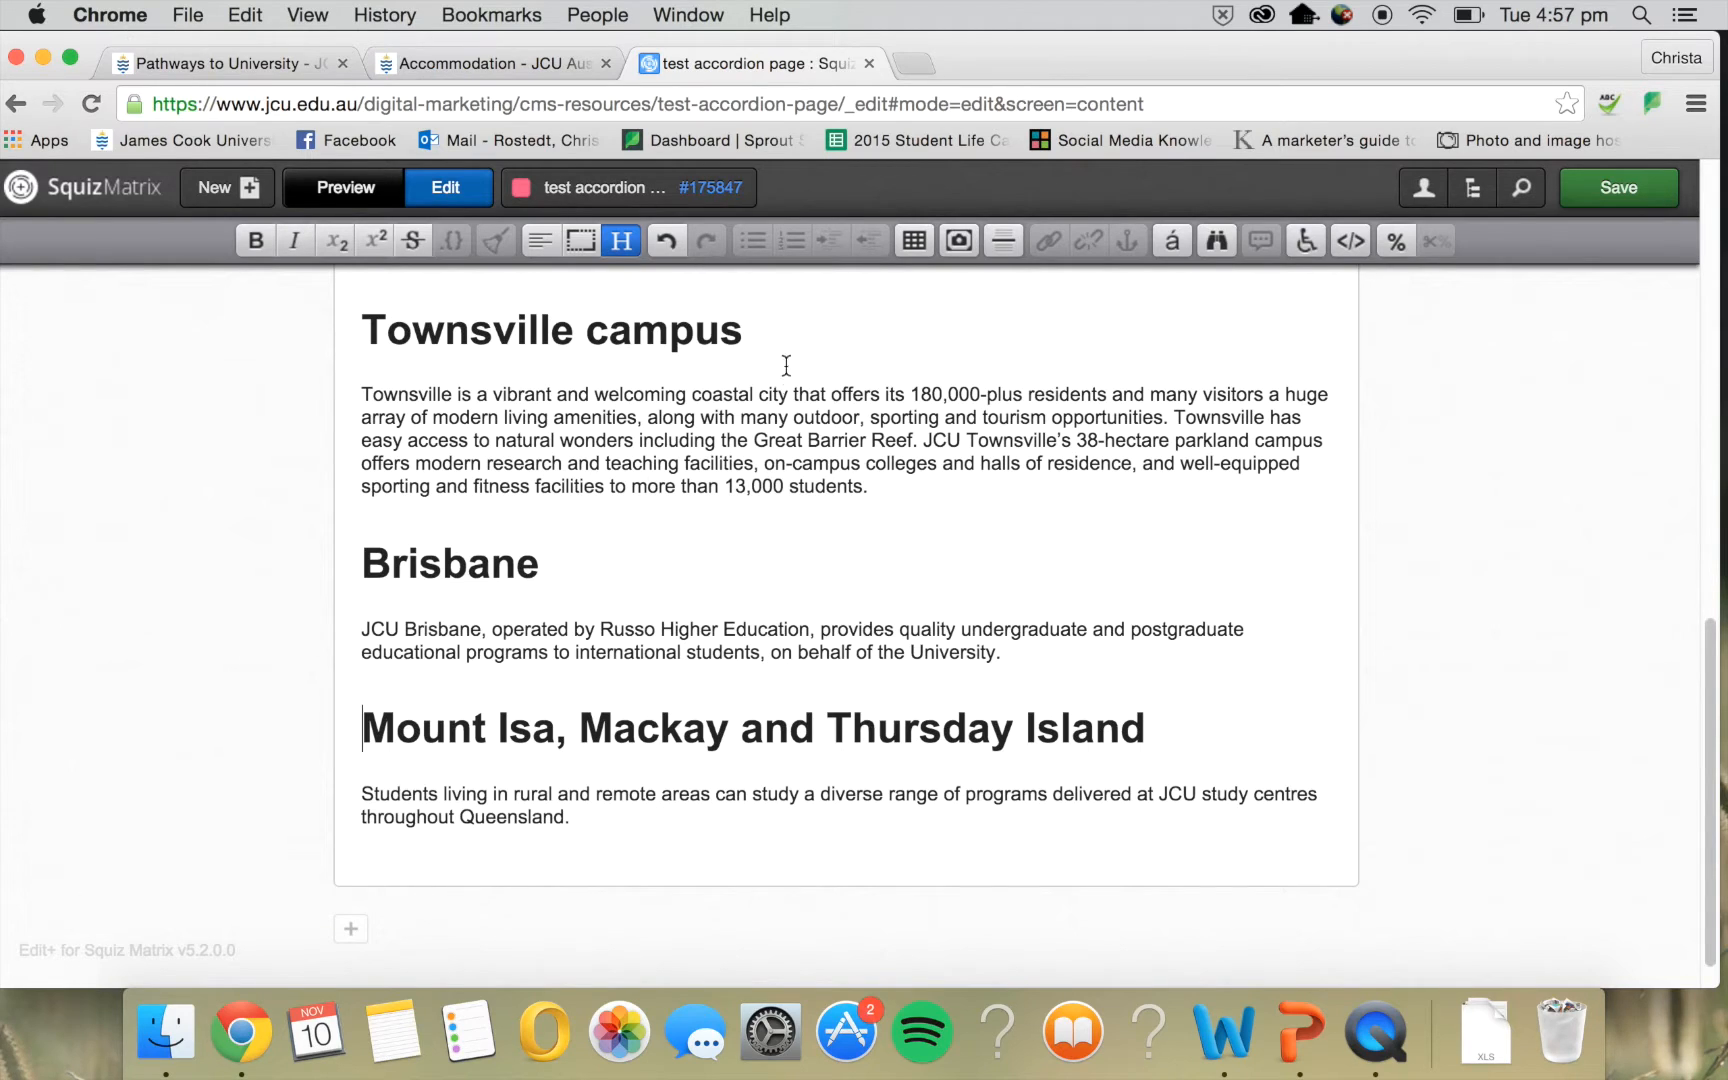
Wrap all content from the "Cairns campus" heading to the final paragraph in a DIV, leaving out the Tropical Environments introduction
scroll(851, 586, "up", 10)
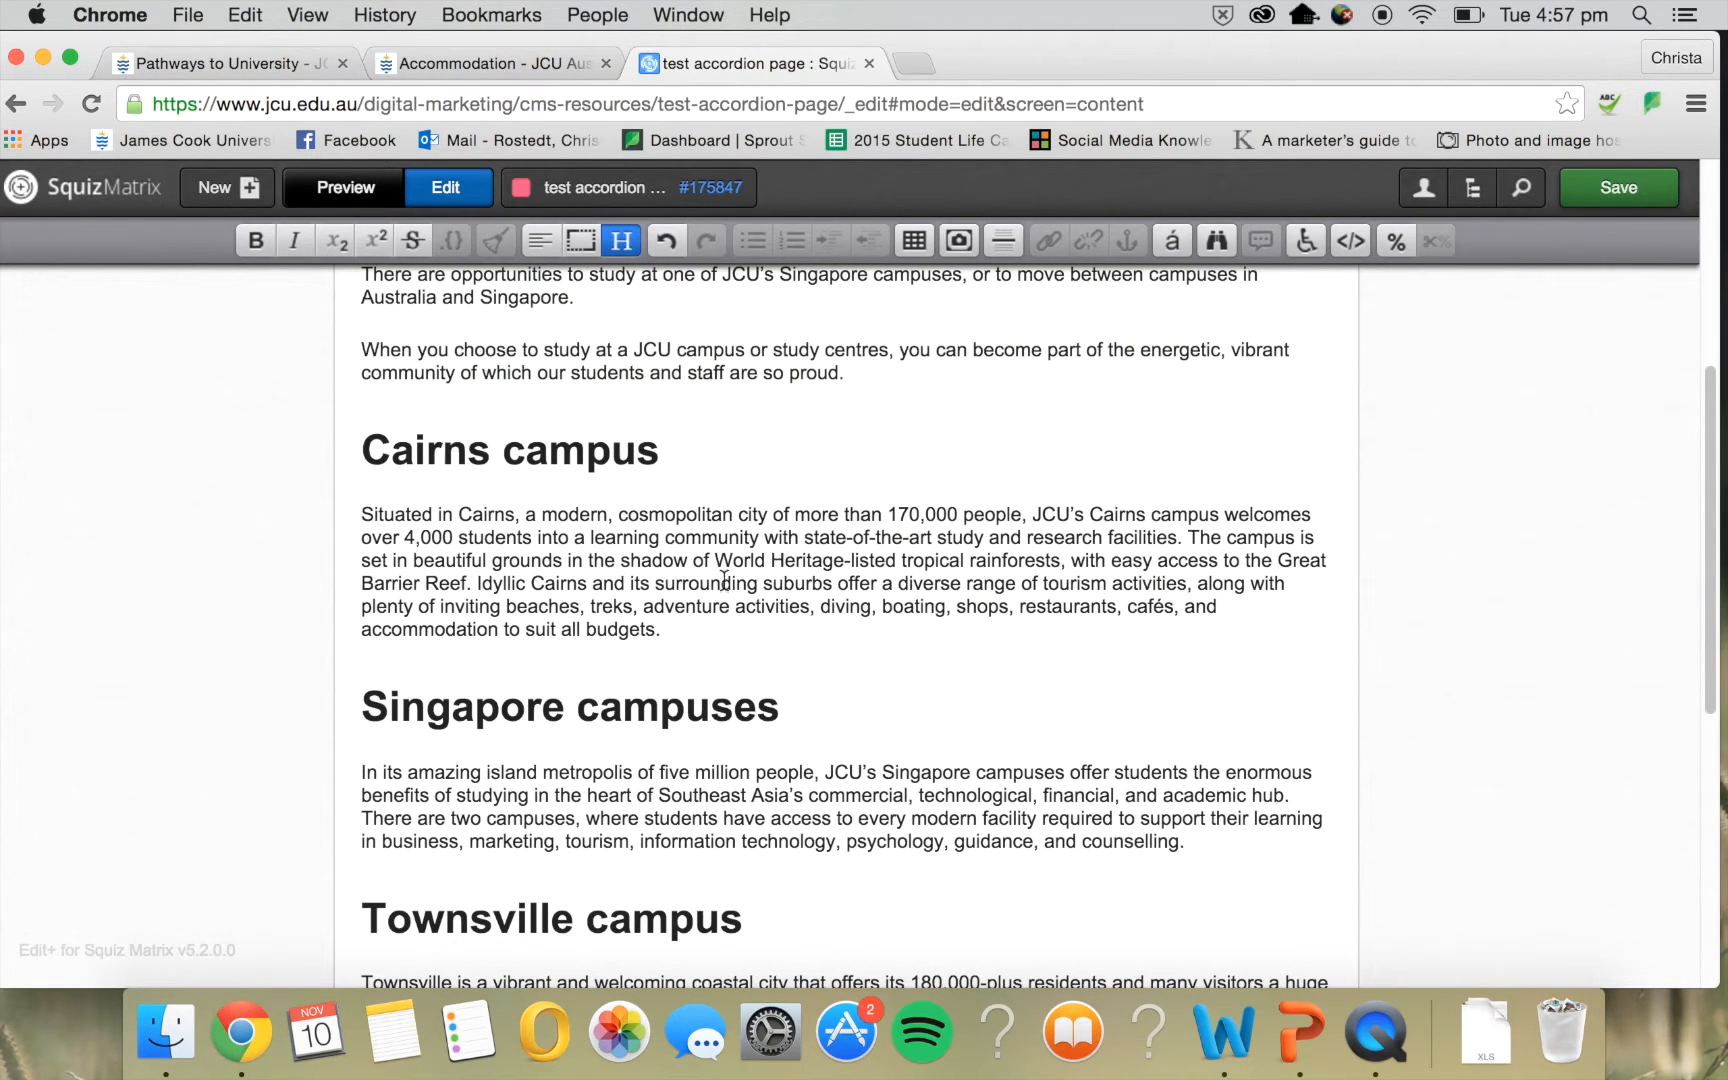
scroll(724, 580, "up", 5)
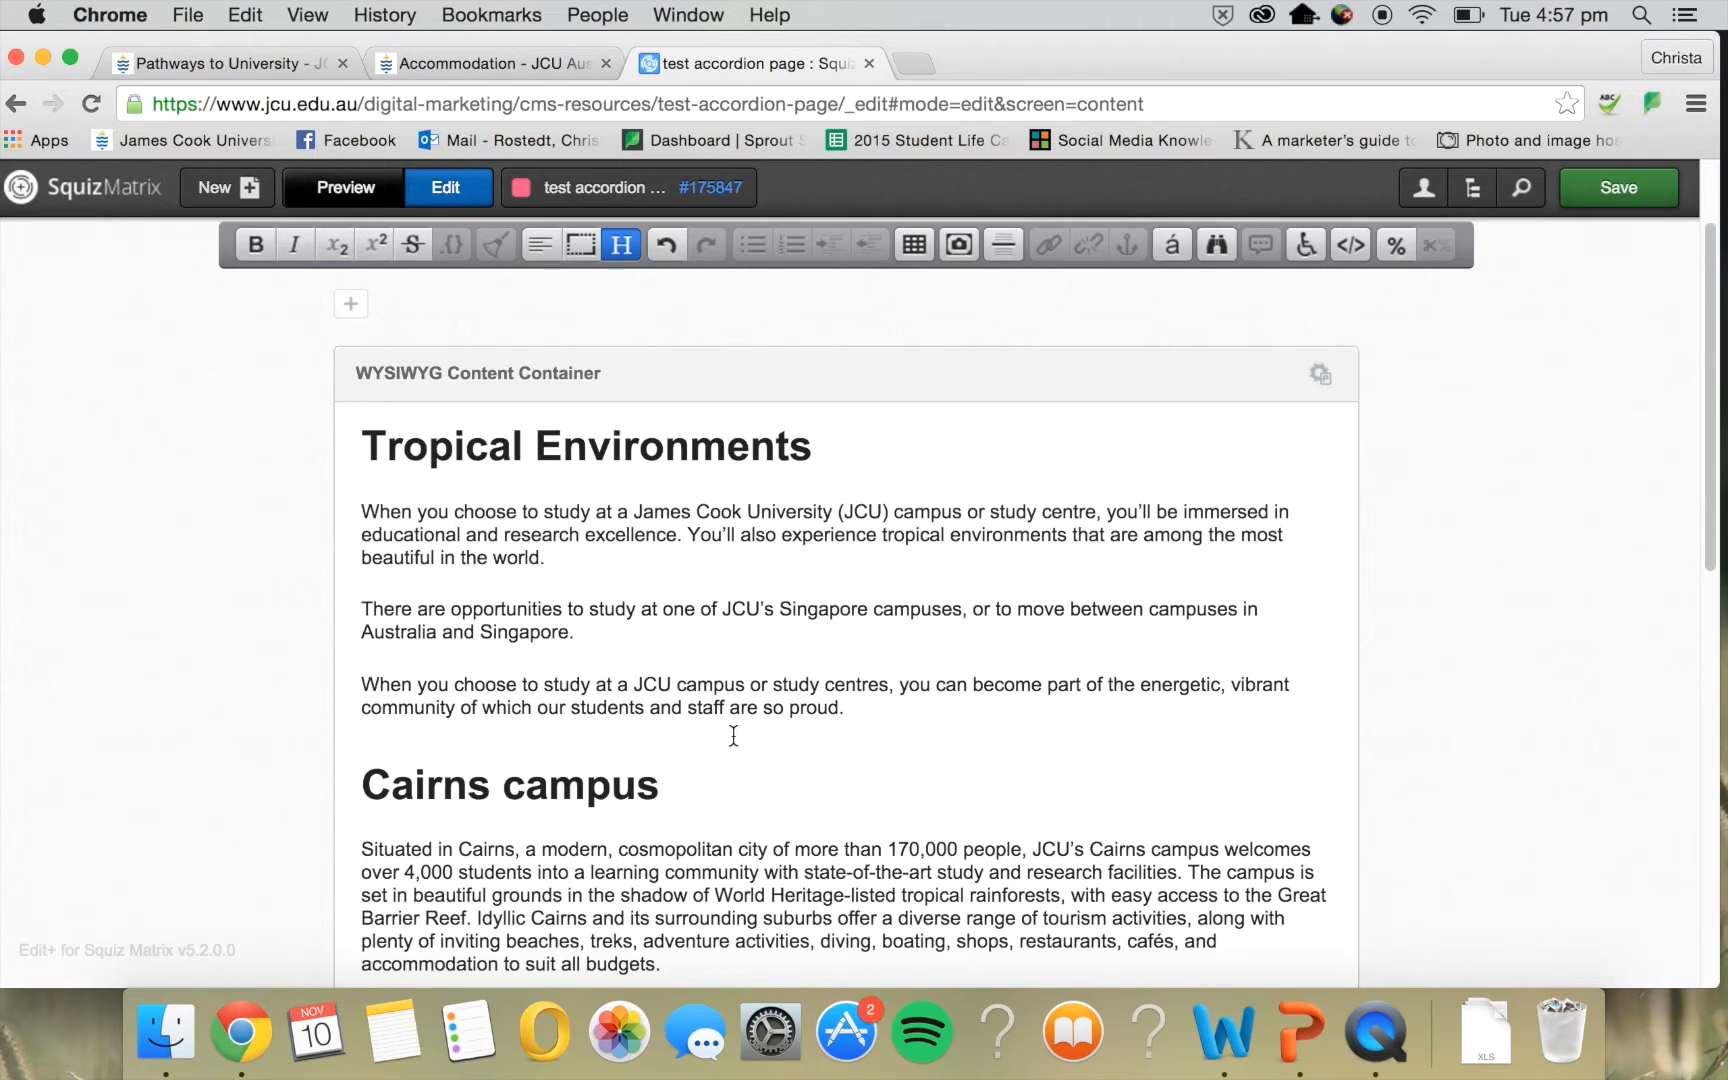
left_click_drag(868, 711, 366, 450)
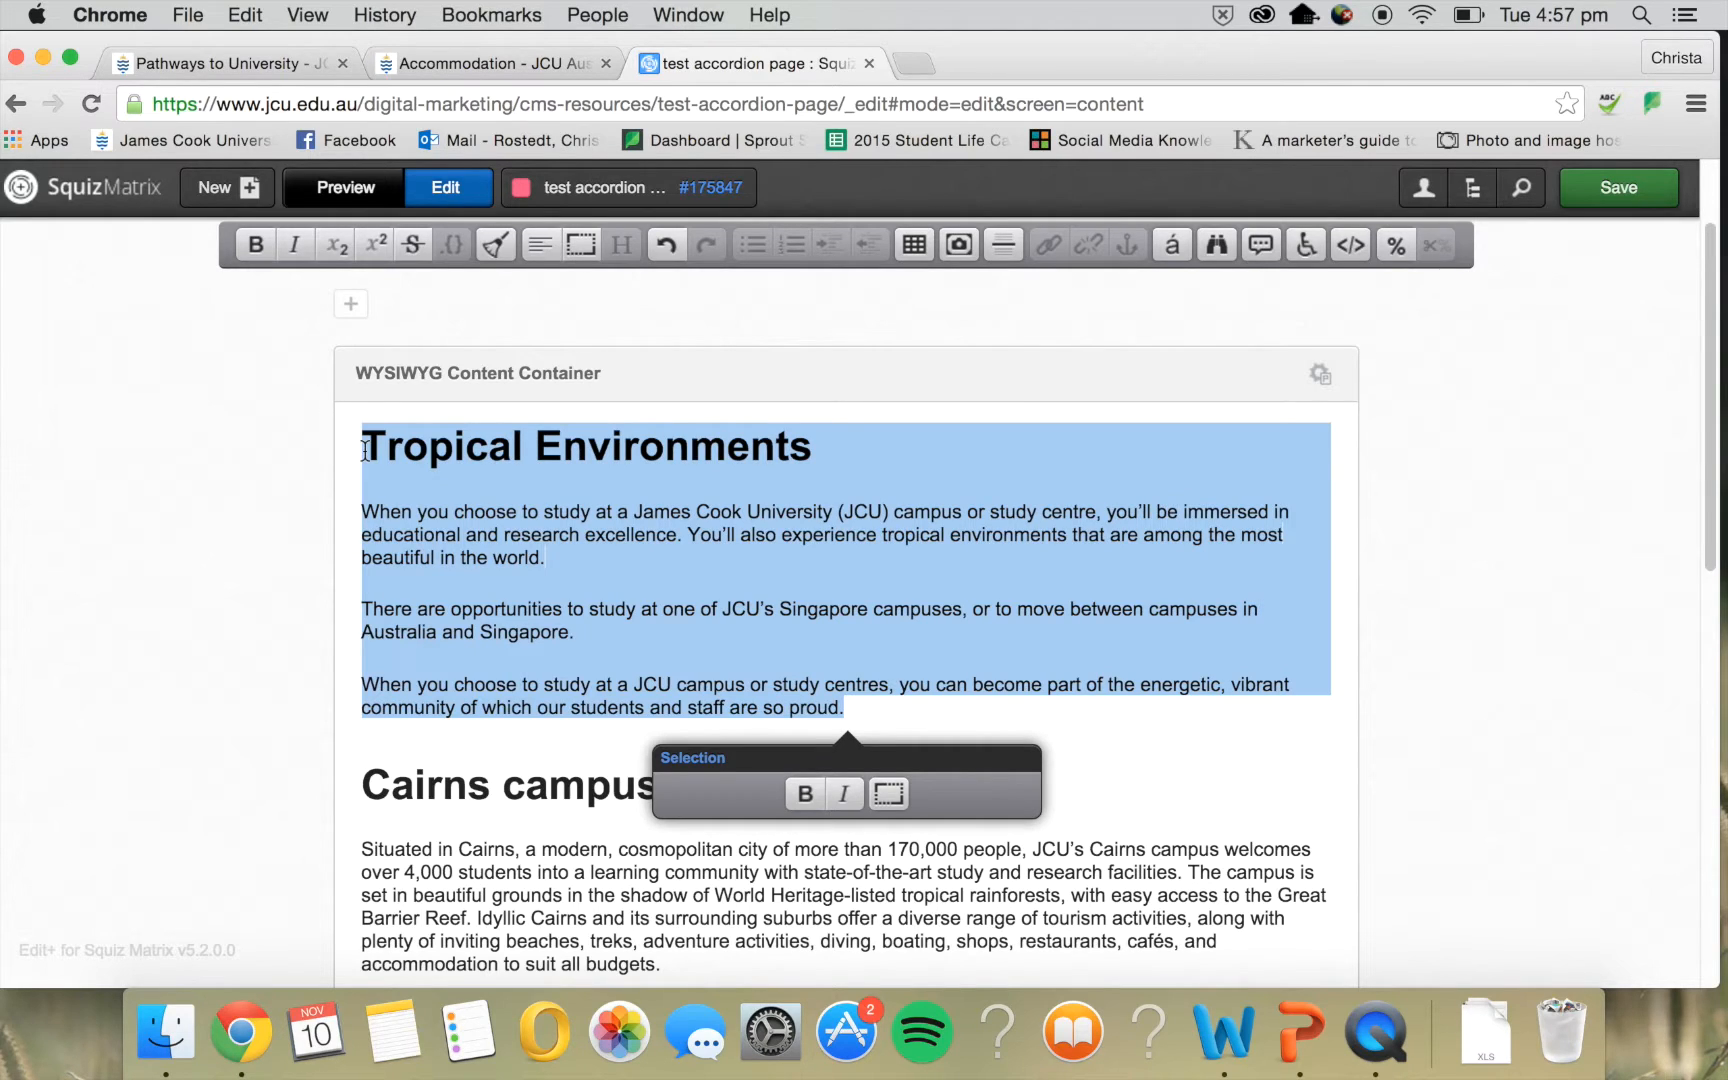
left_click(865, 657)
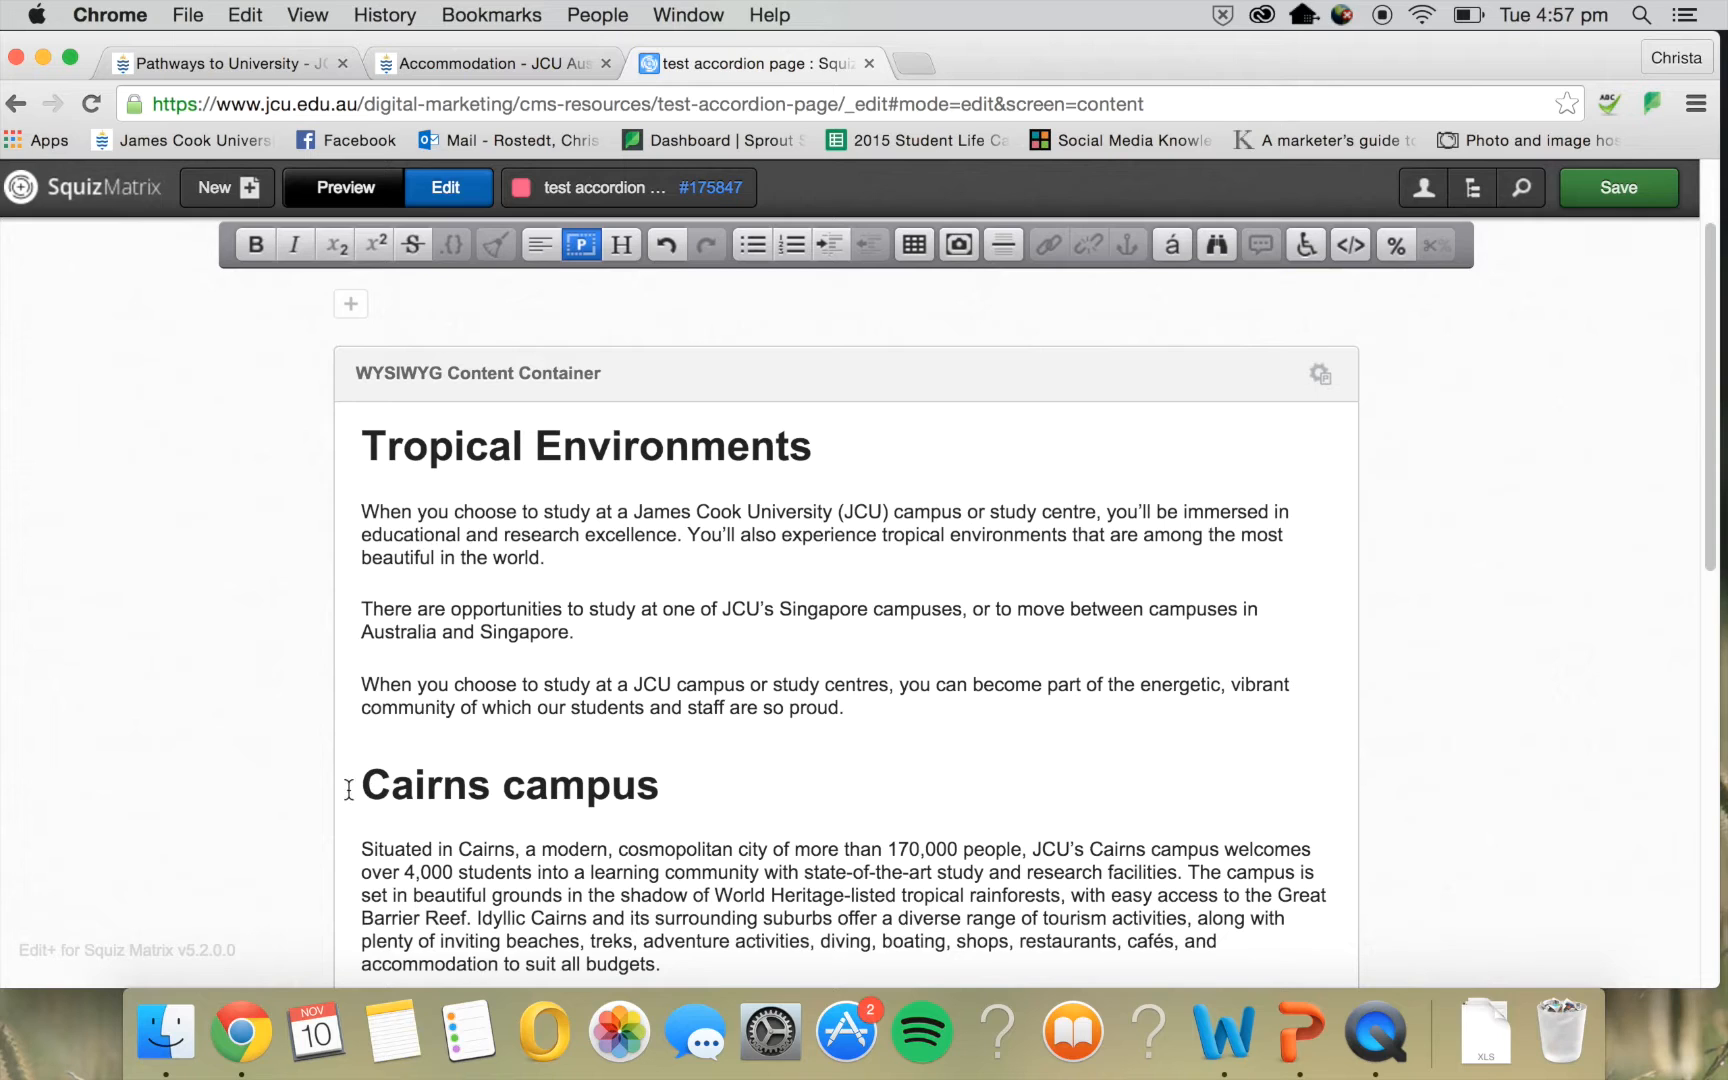
left_click_drag(356, 790, 624, 807)
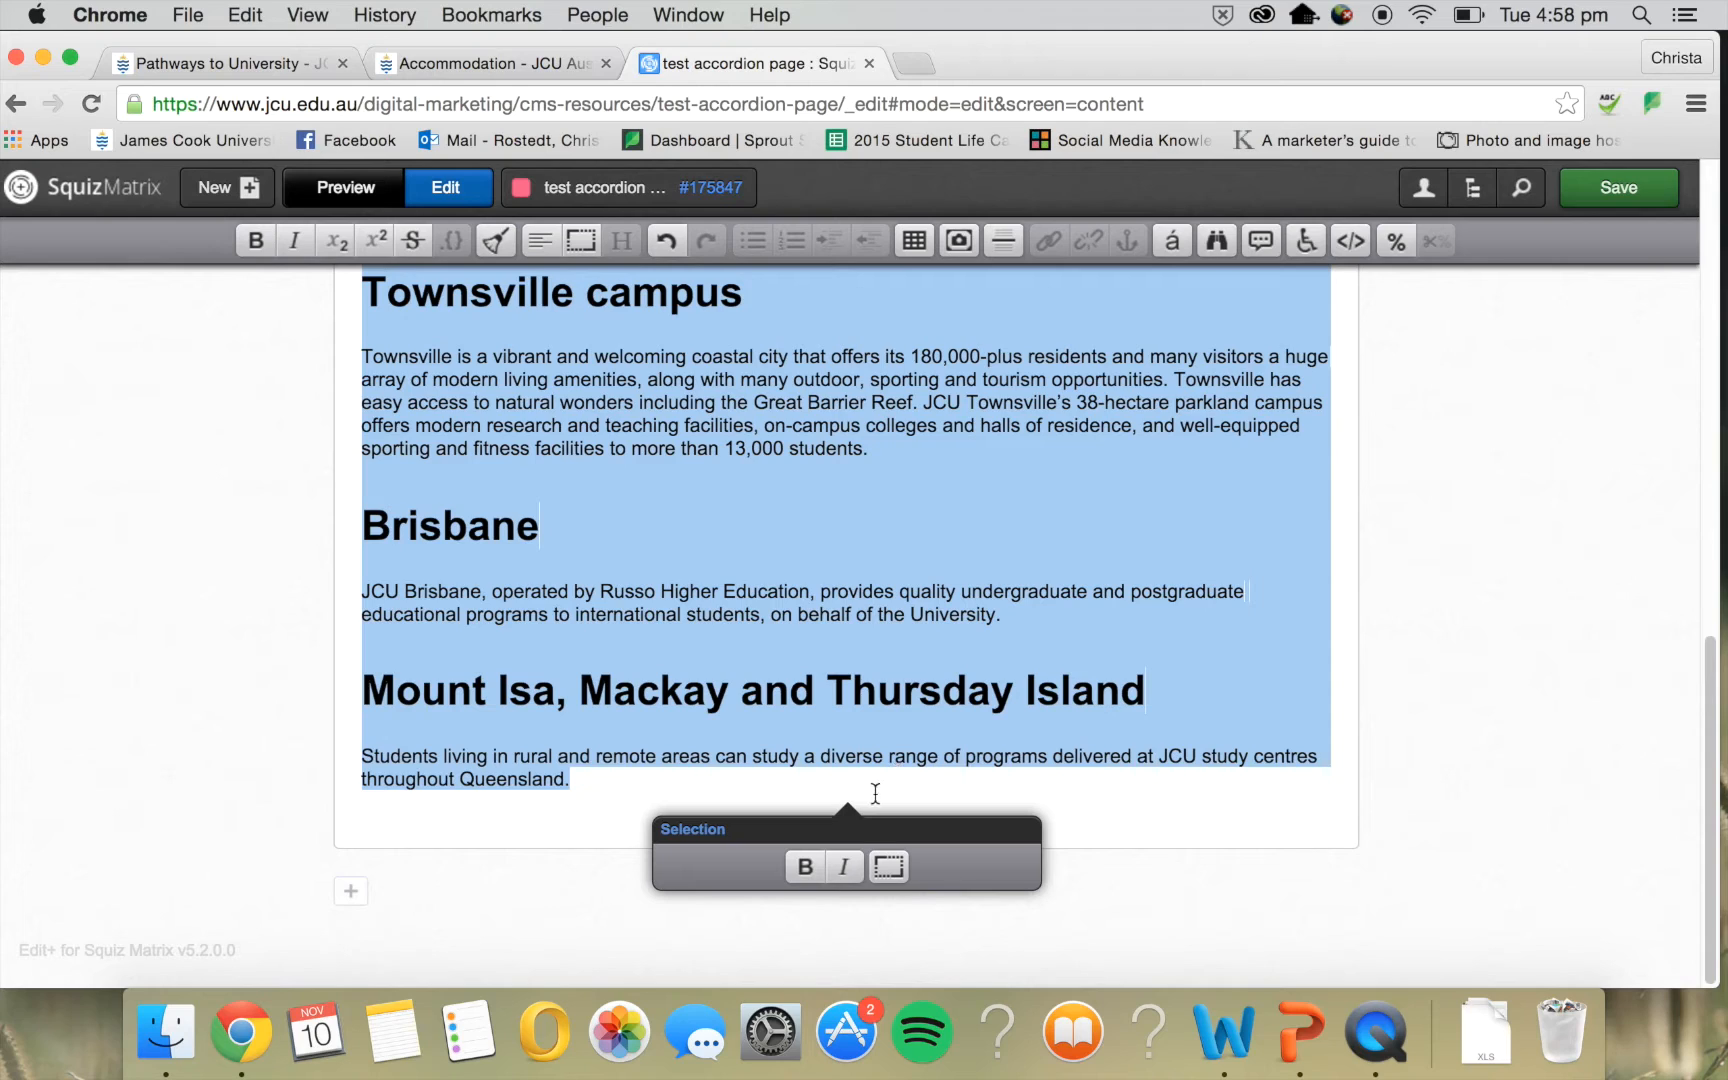
left_click(889, 868)
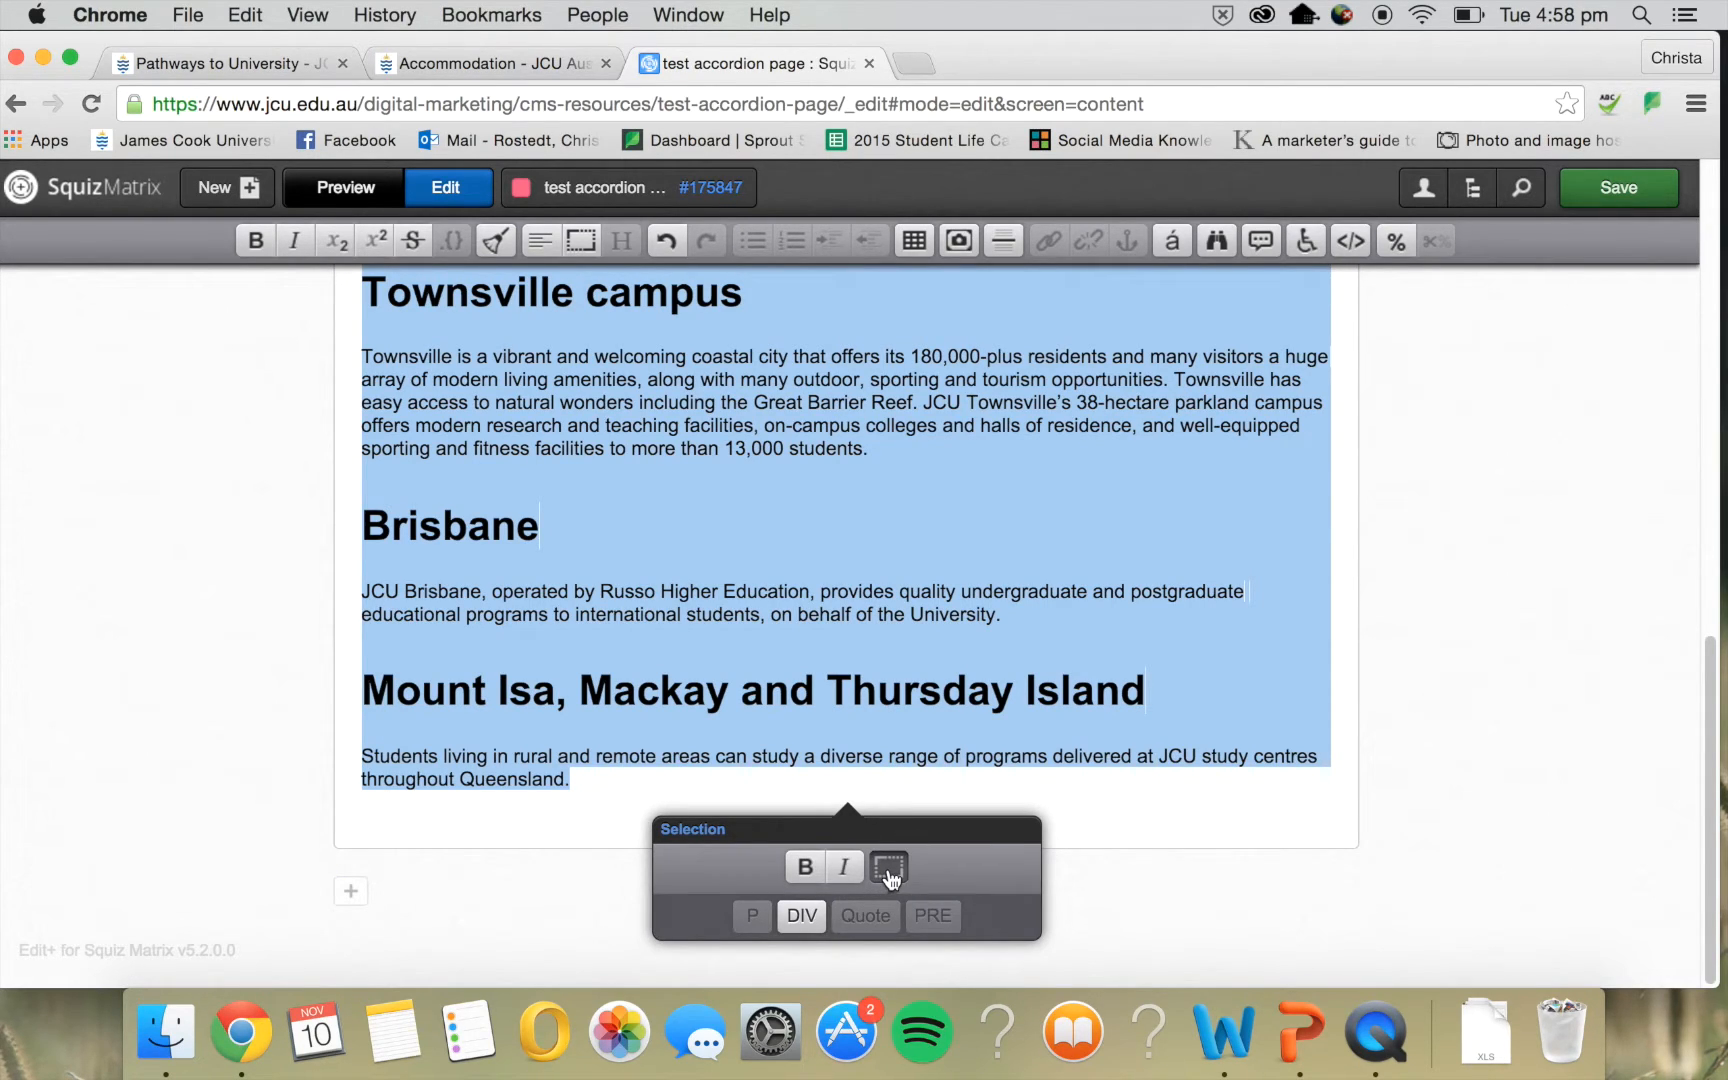
left_click(802, 916)
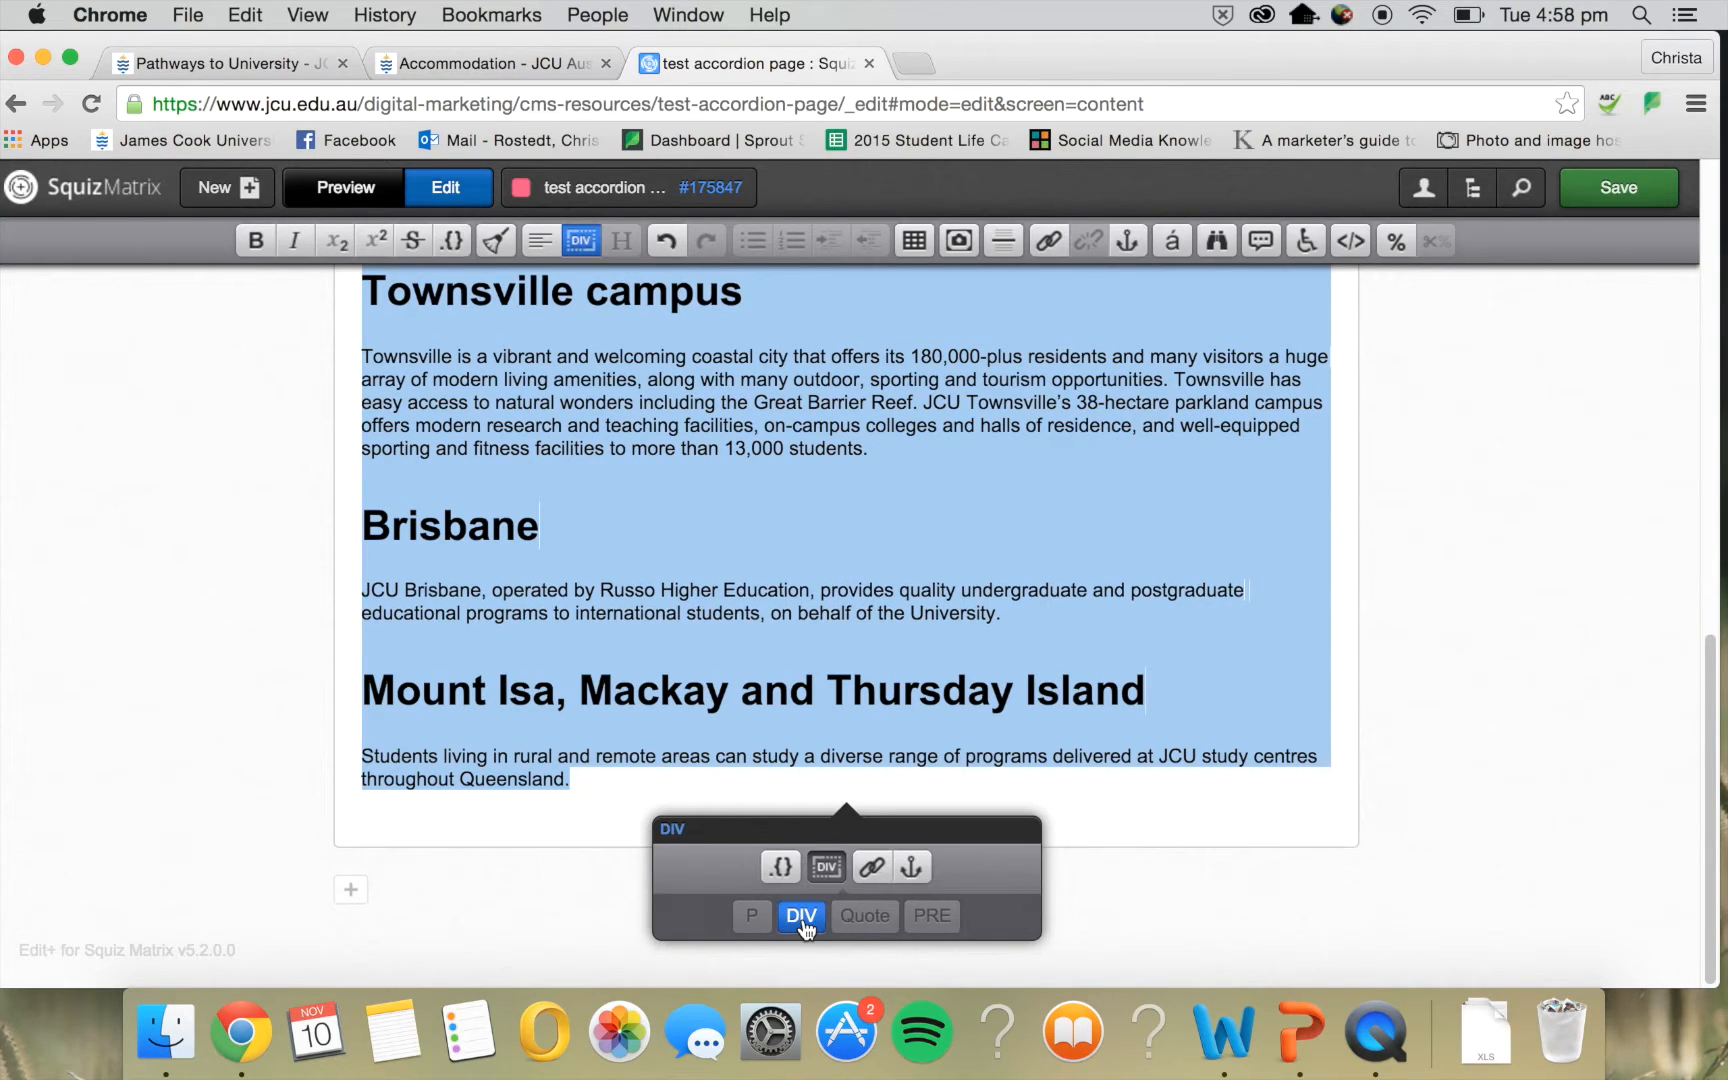
Set the anchor ID of the new DIV to "accordion" and apply the change
left_click(912, 869)
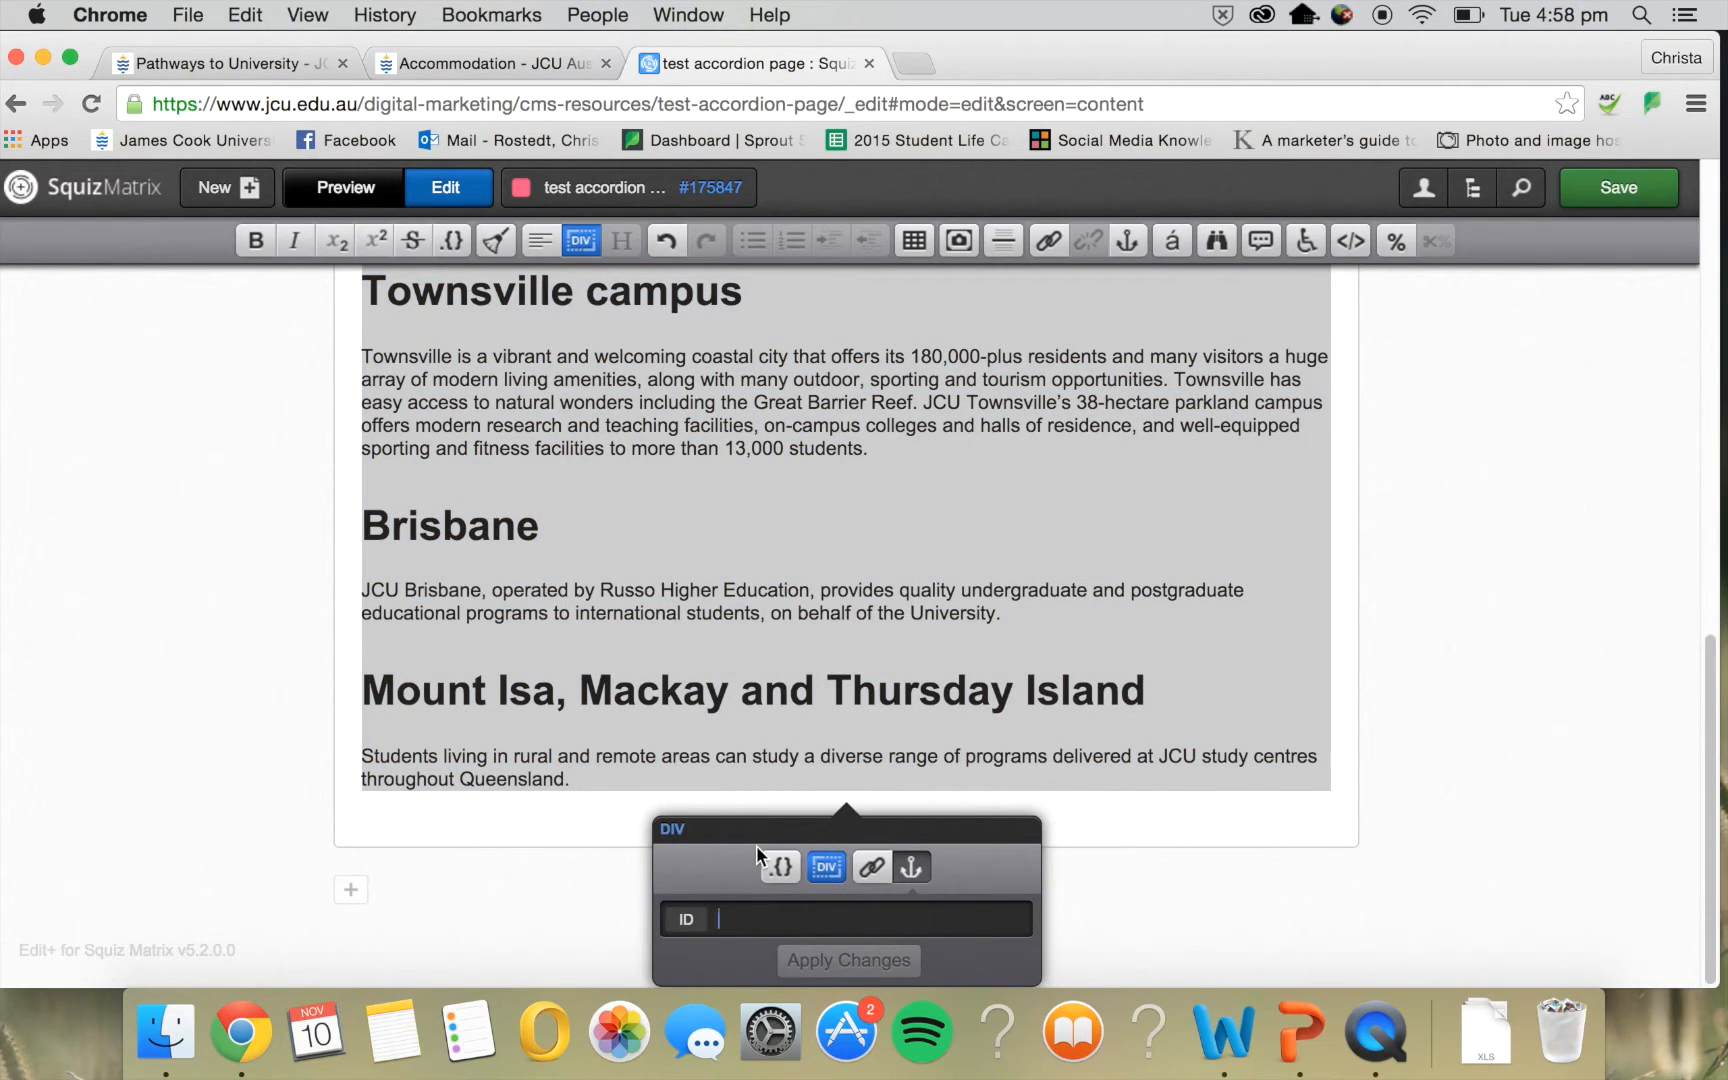
type("accordion")
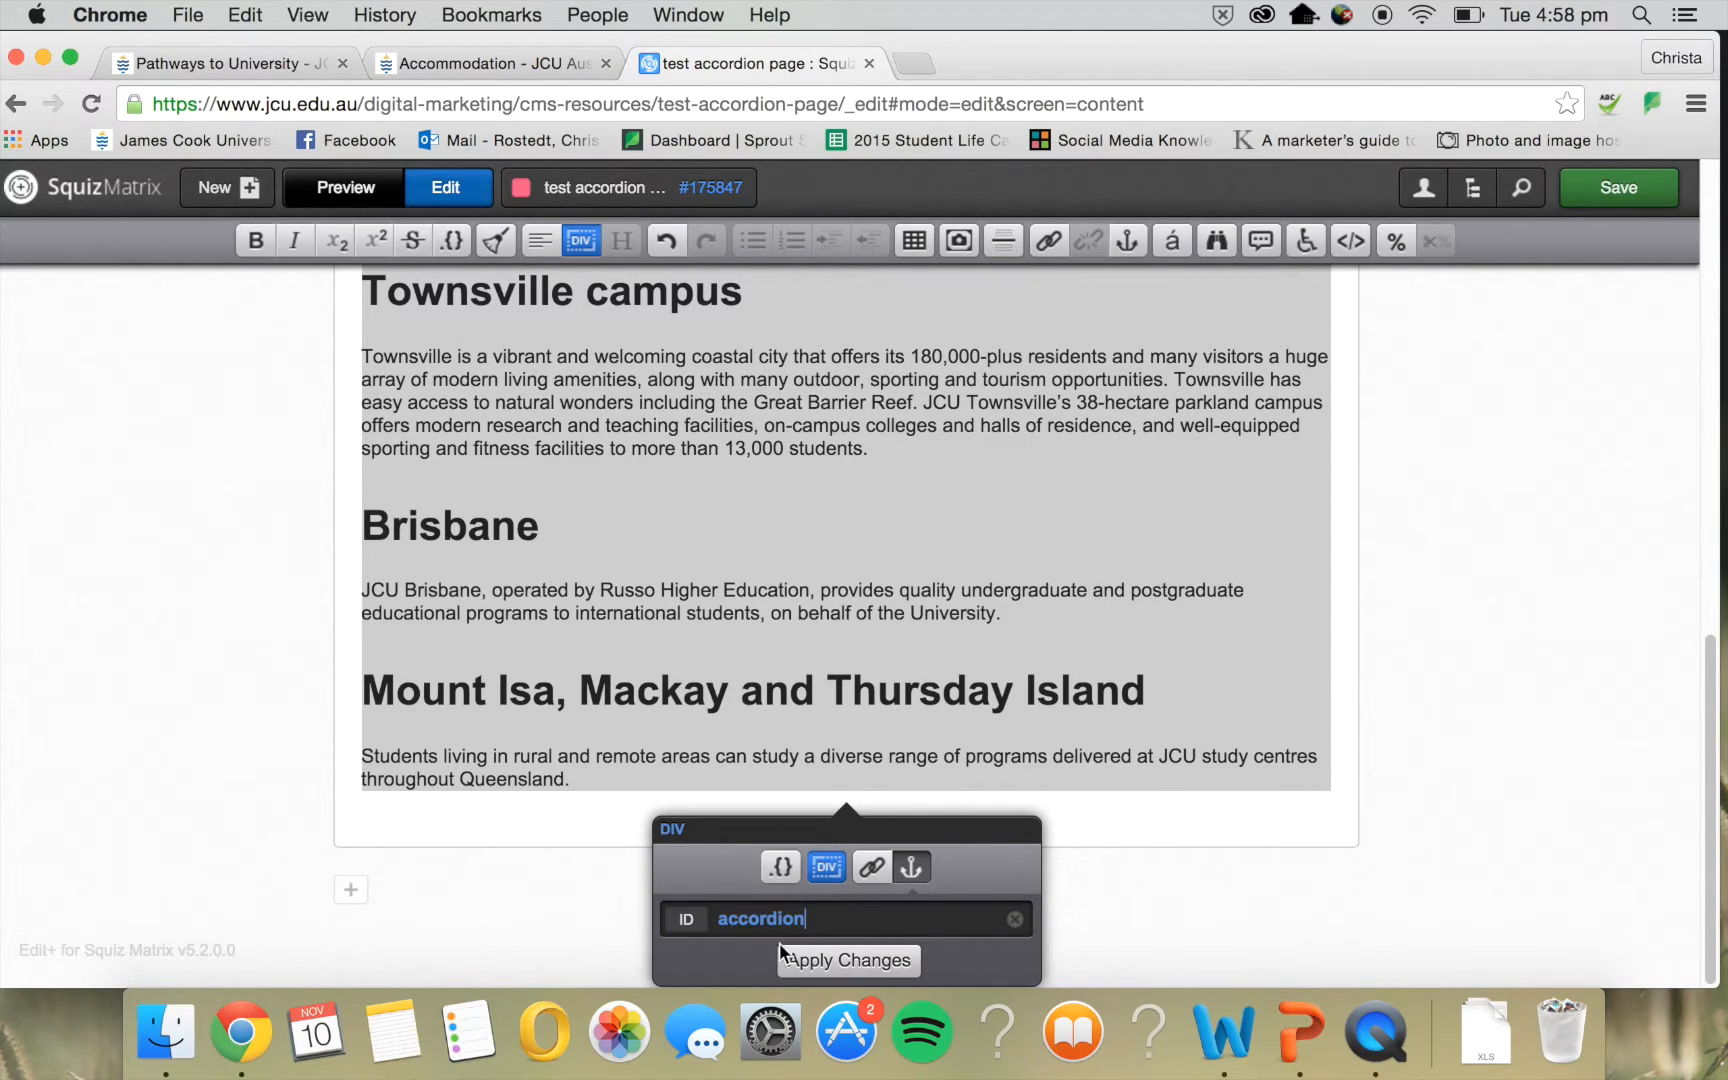
left_click(829, 960)
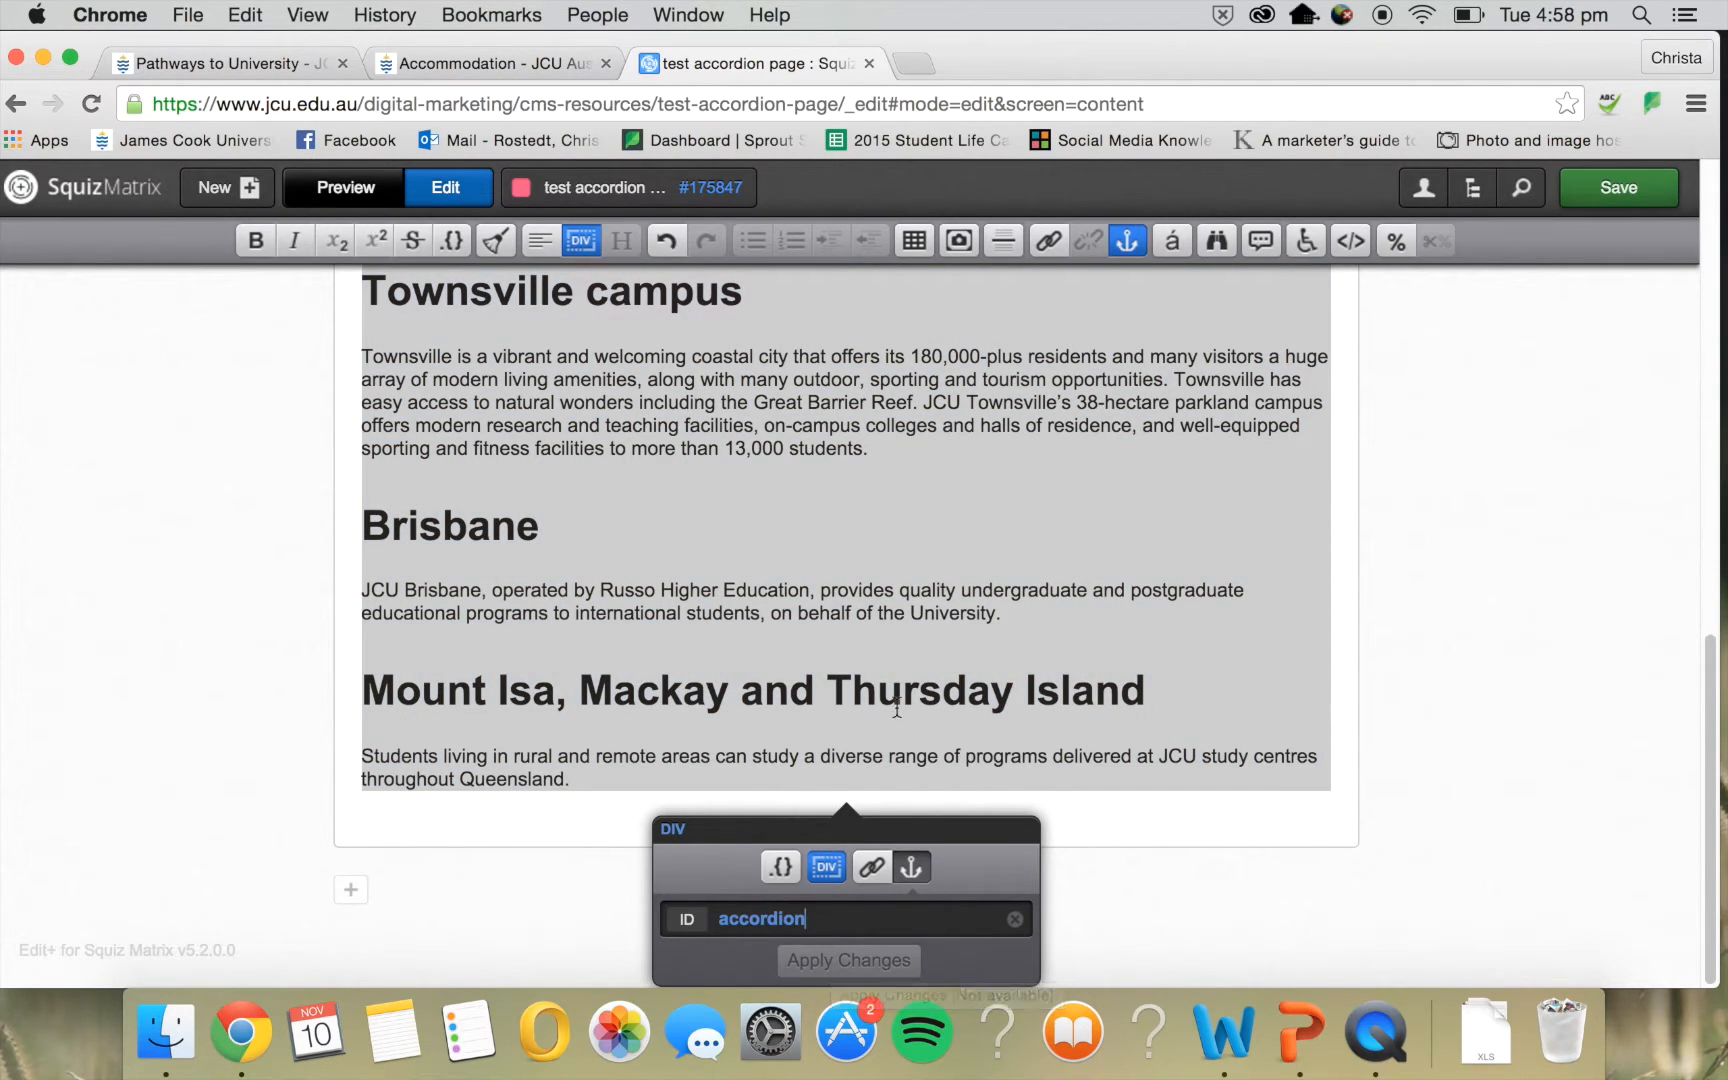
left_click(940, 598)
Save the page and preview it to check the campus accordion sections
scroll(940, 598, "up", 10)
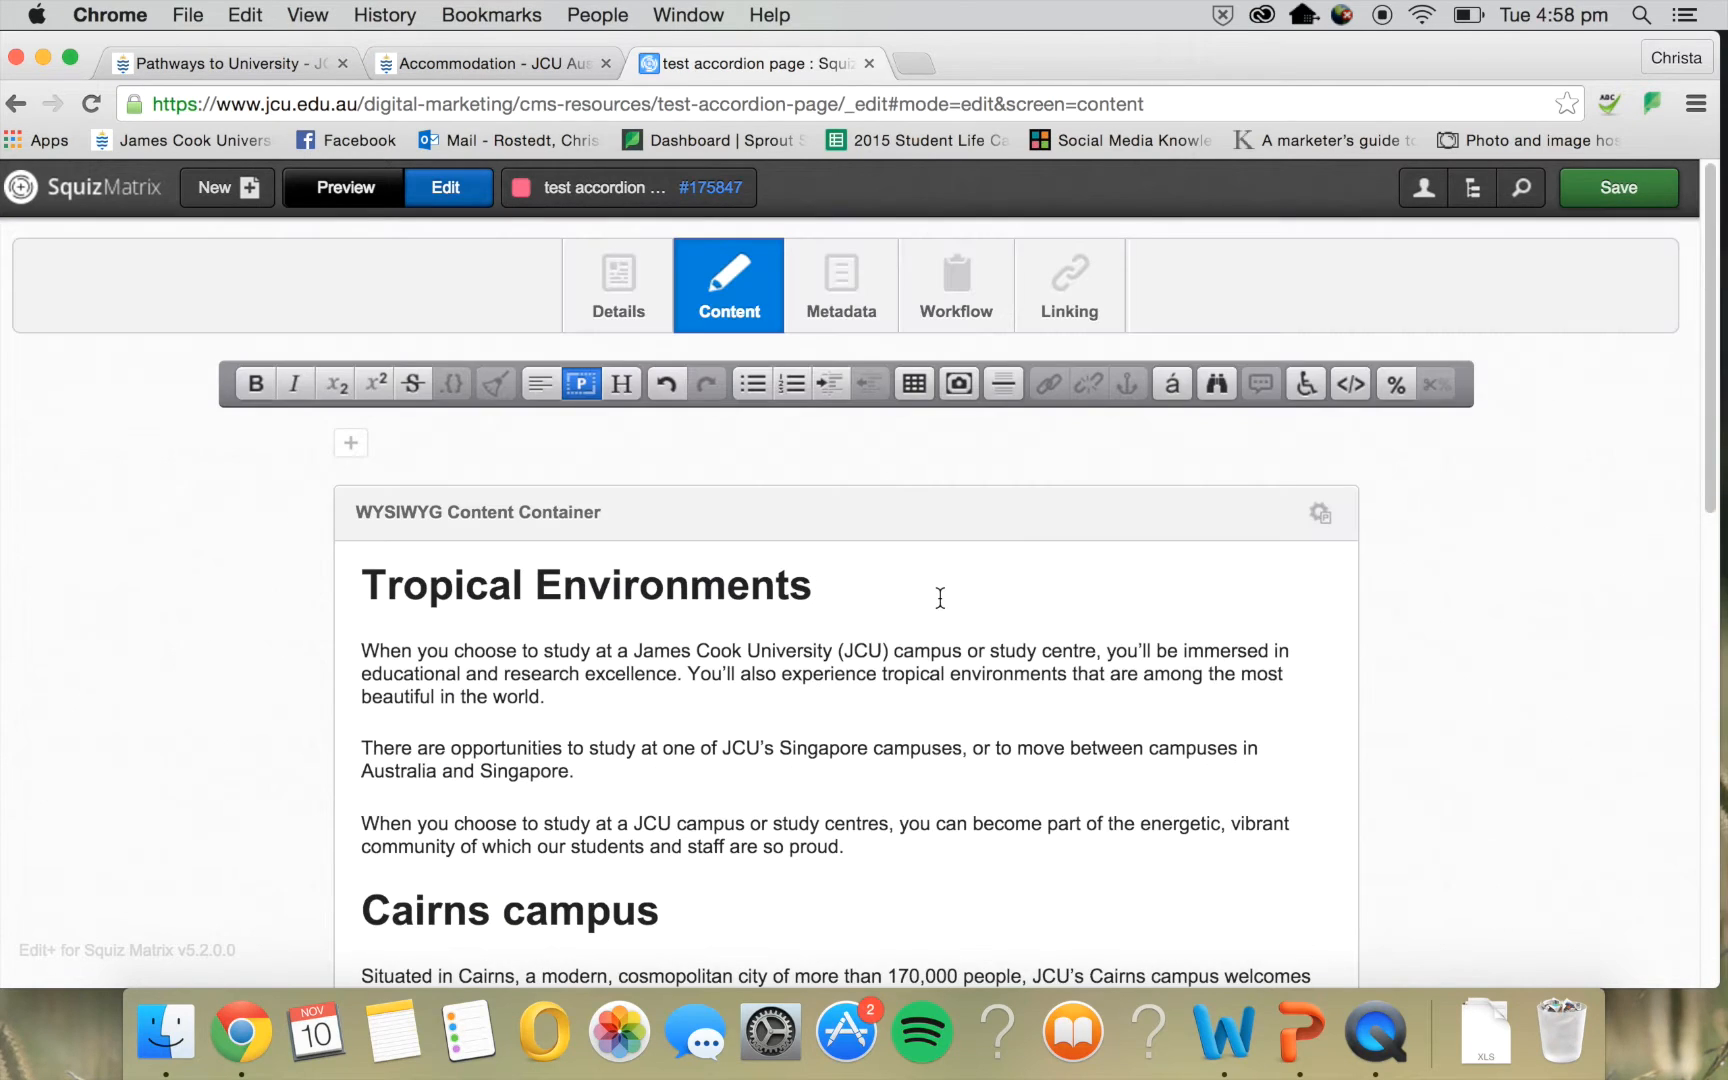
left_click(1604, 192)
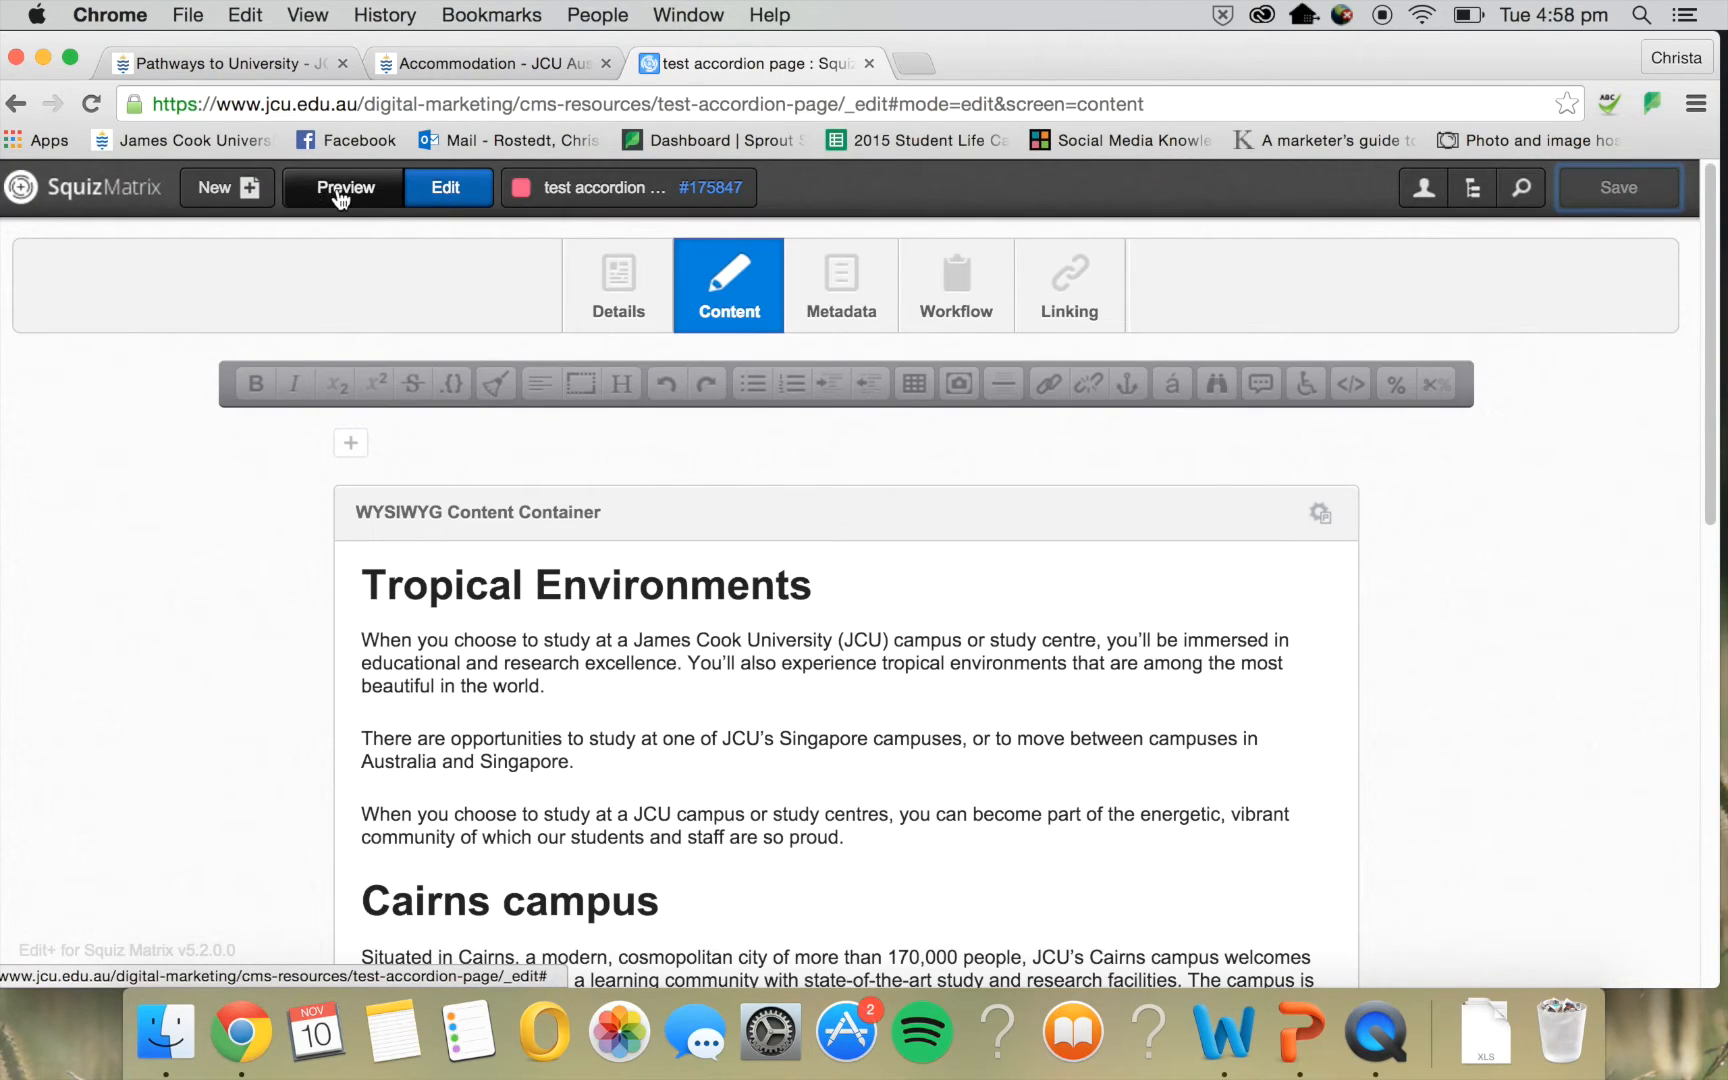
left_click(338, 192)
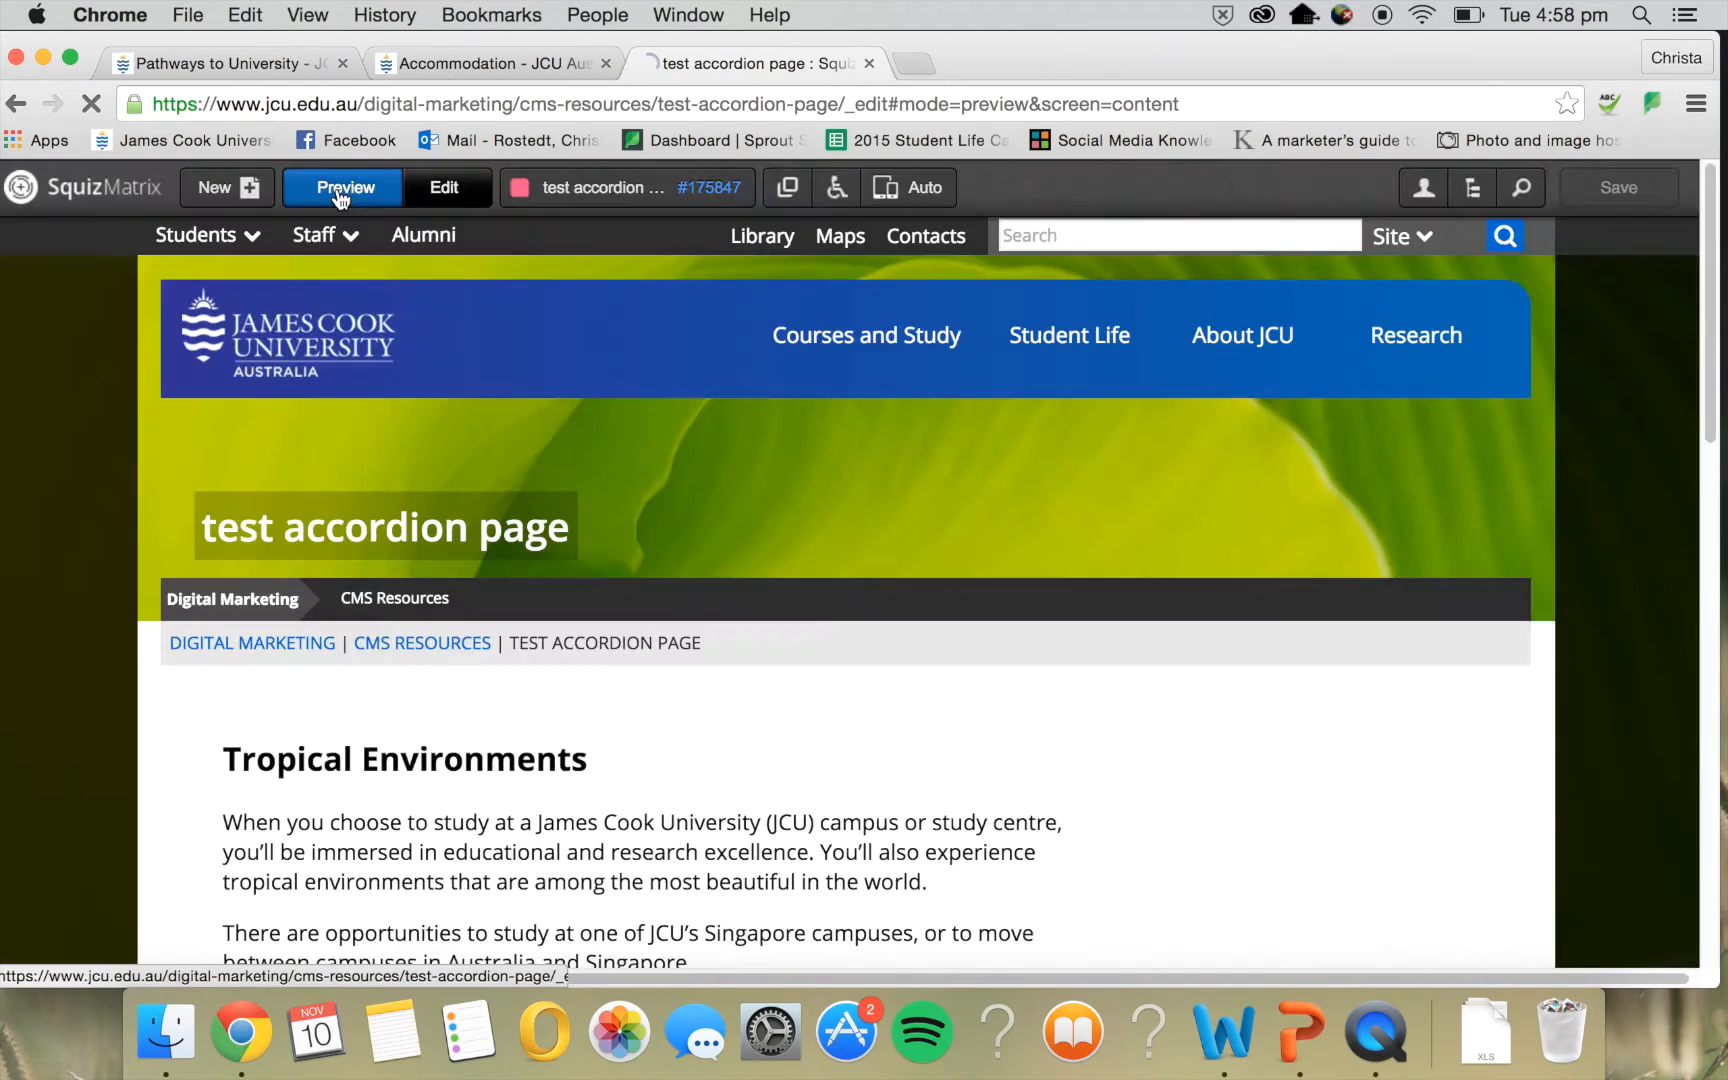
scroll(795, 705, "down", 3)
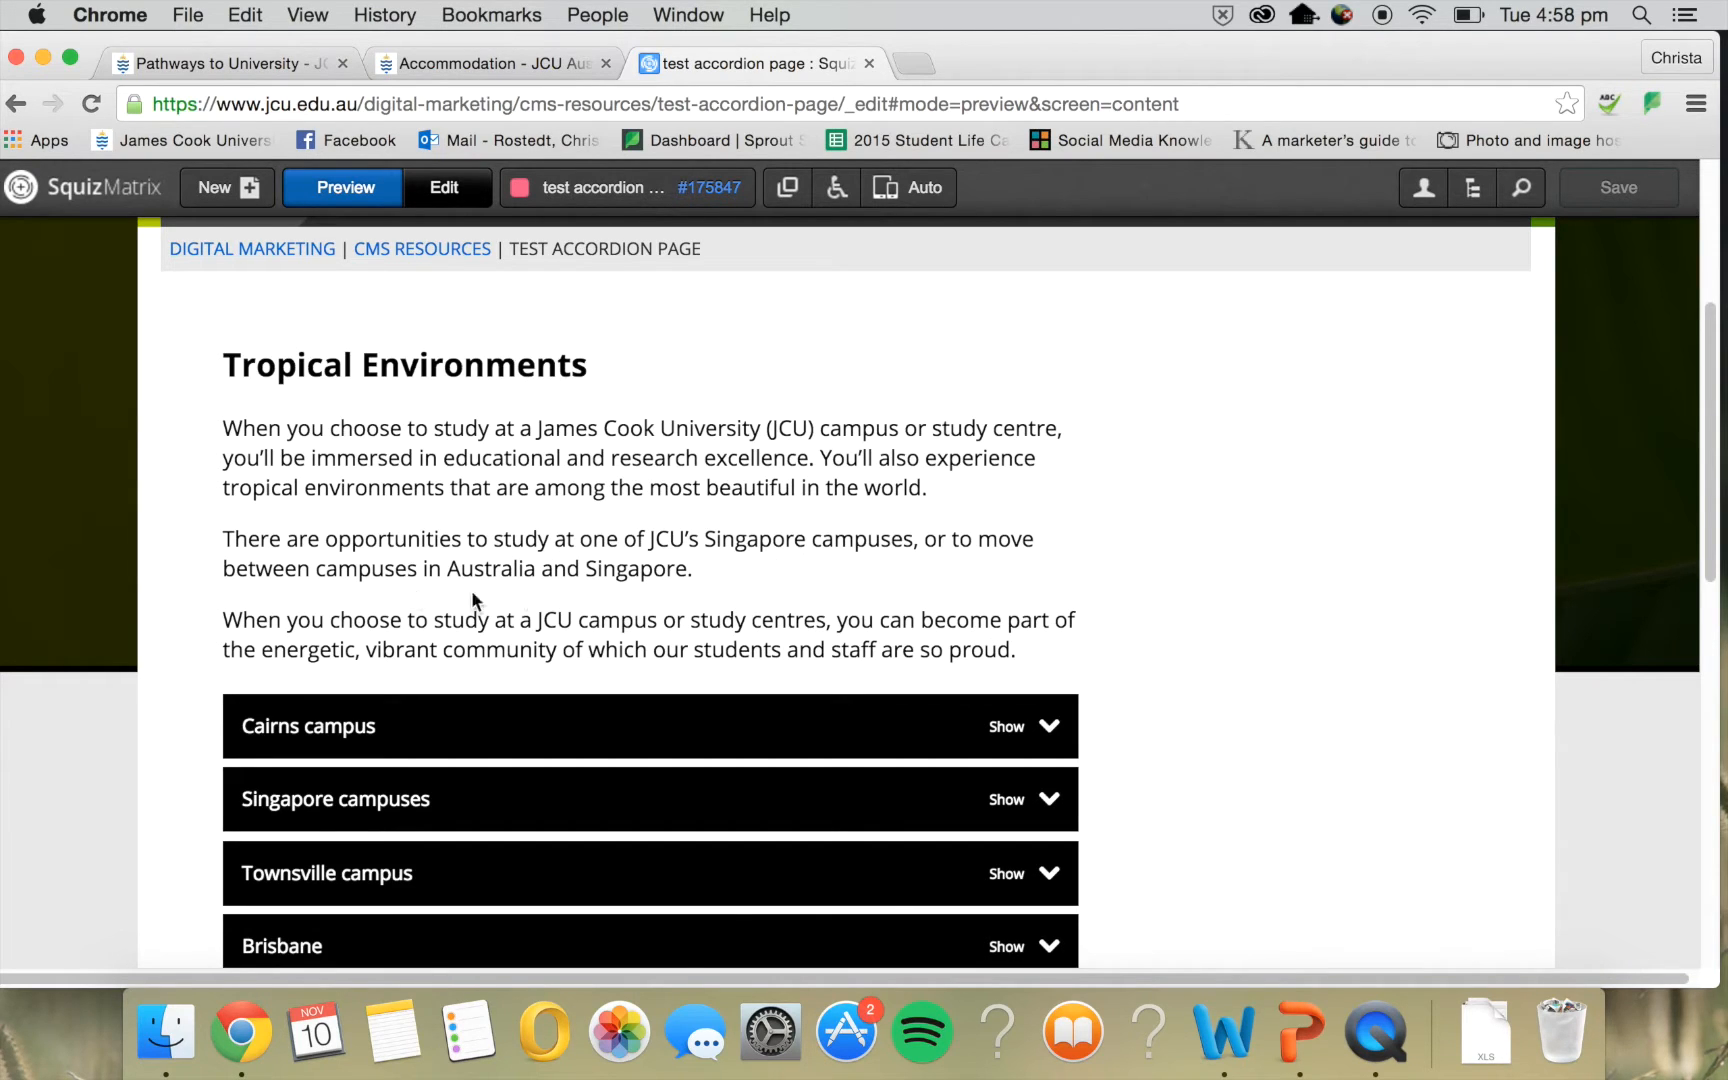
scroll(460, 470, "down", 6)
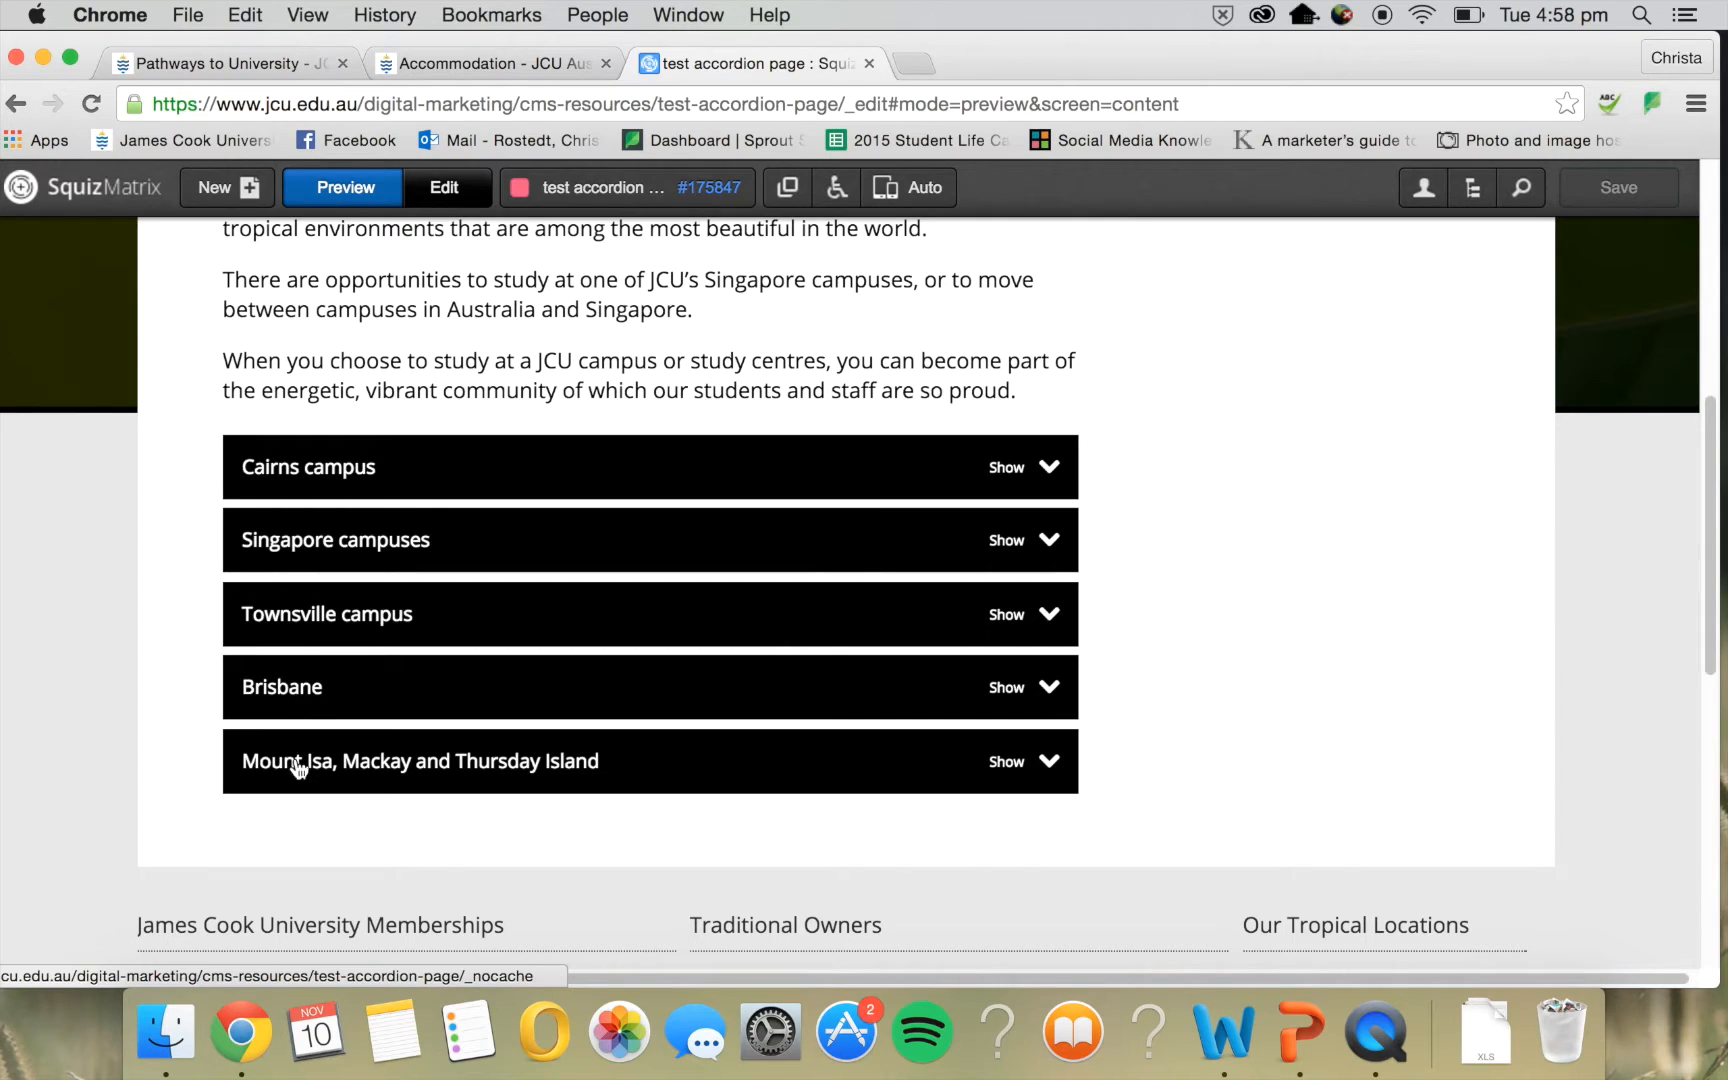
Expand the Cairns campus section in the preview to view its text, collapse it, and review the page
left_click(299, 466)
scroll(319, 454, "up", 5)
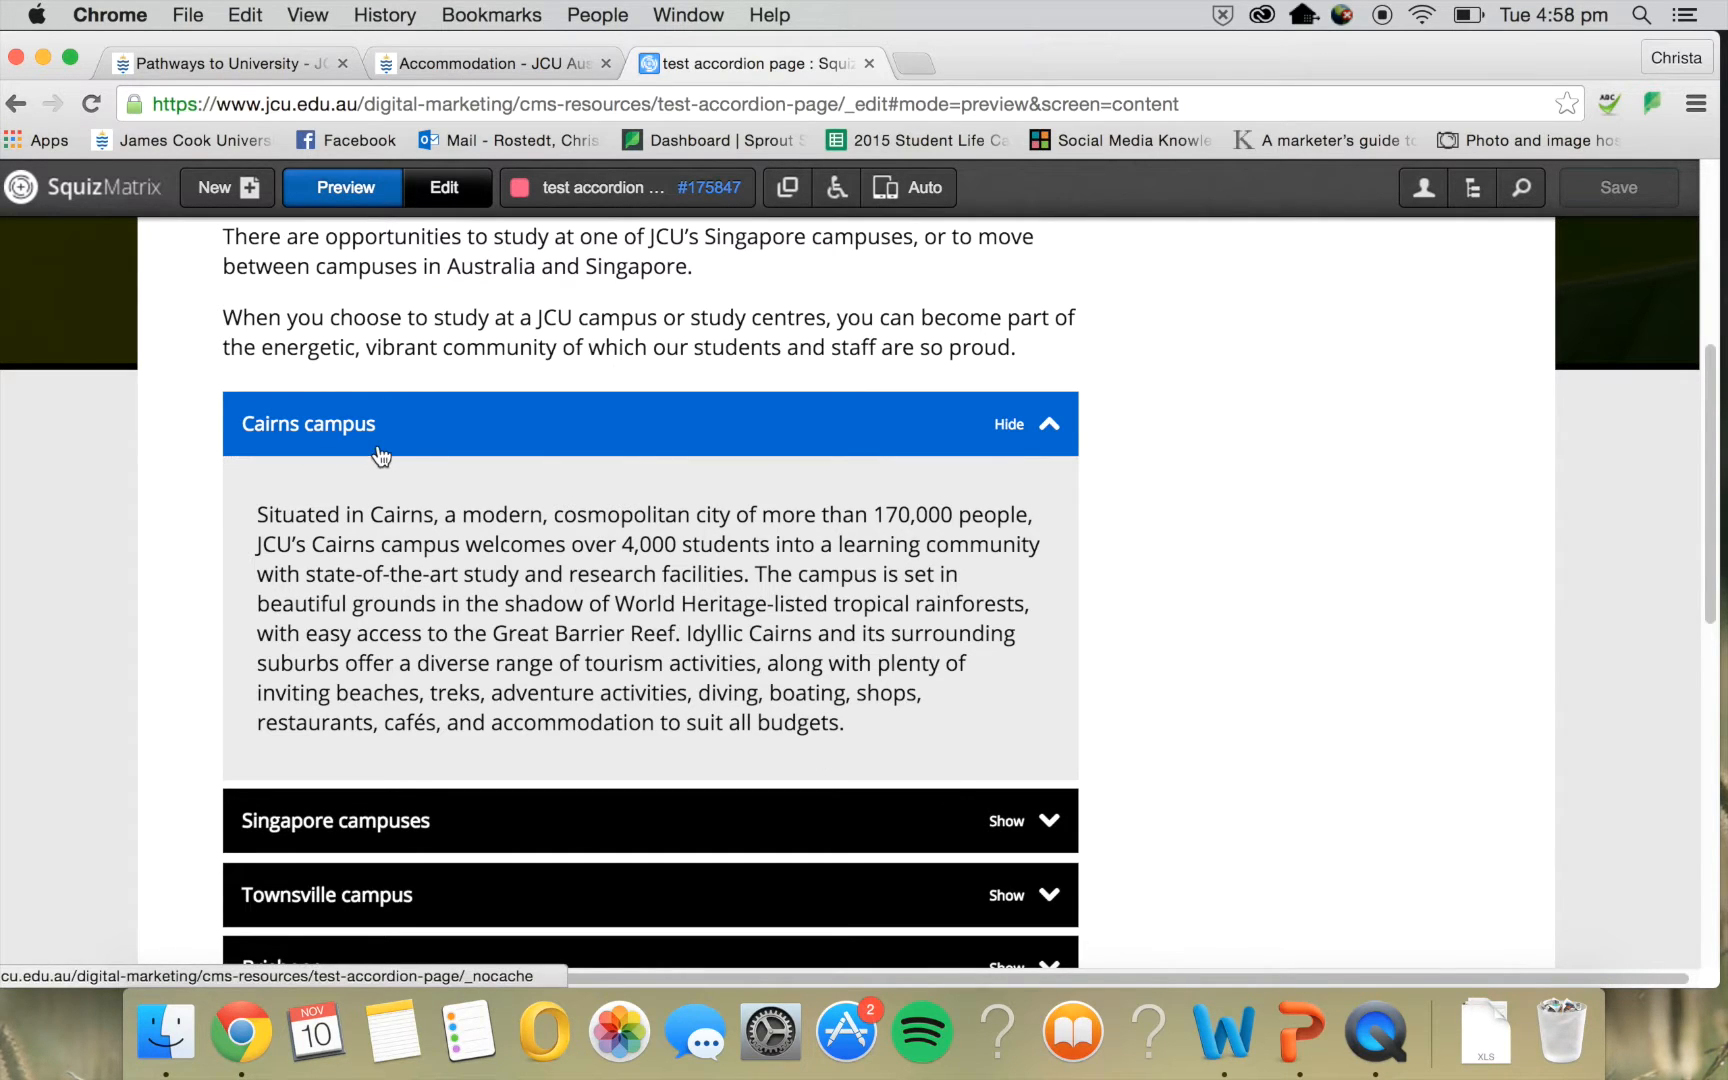
left_click(348, 428)
scroll(451, 432, "up", 4)
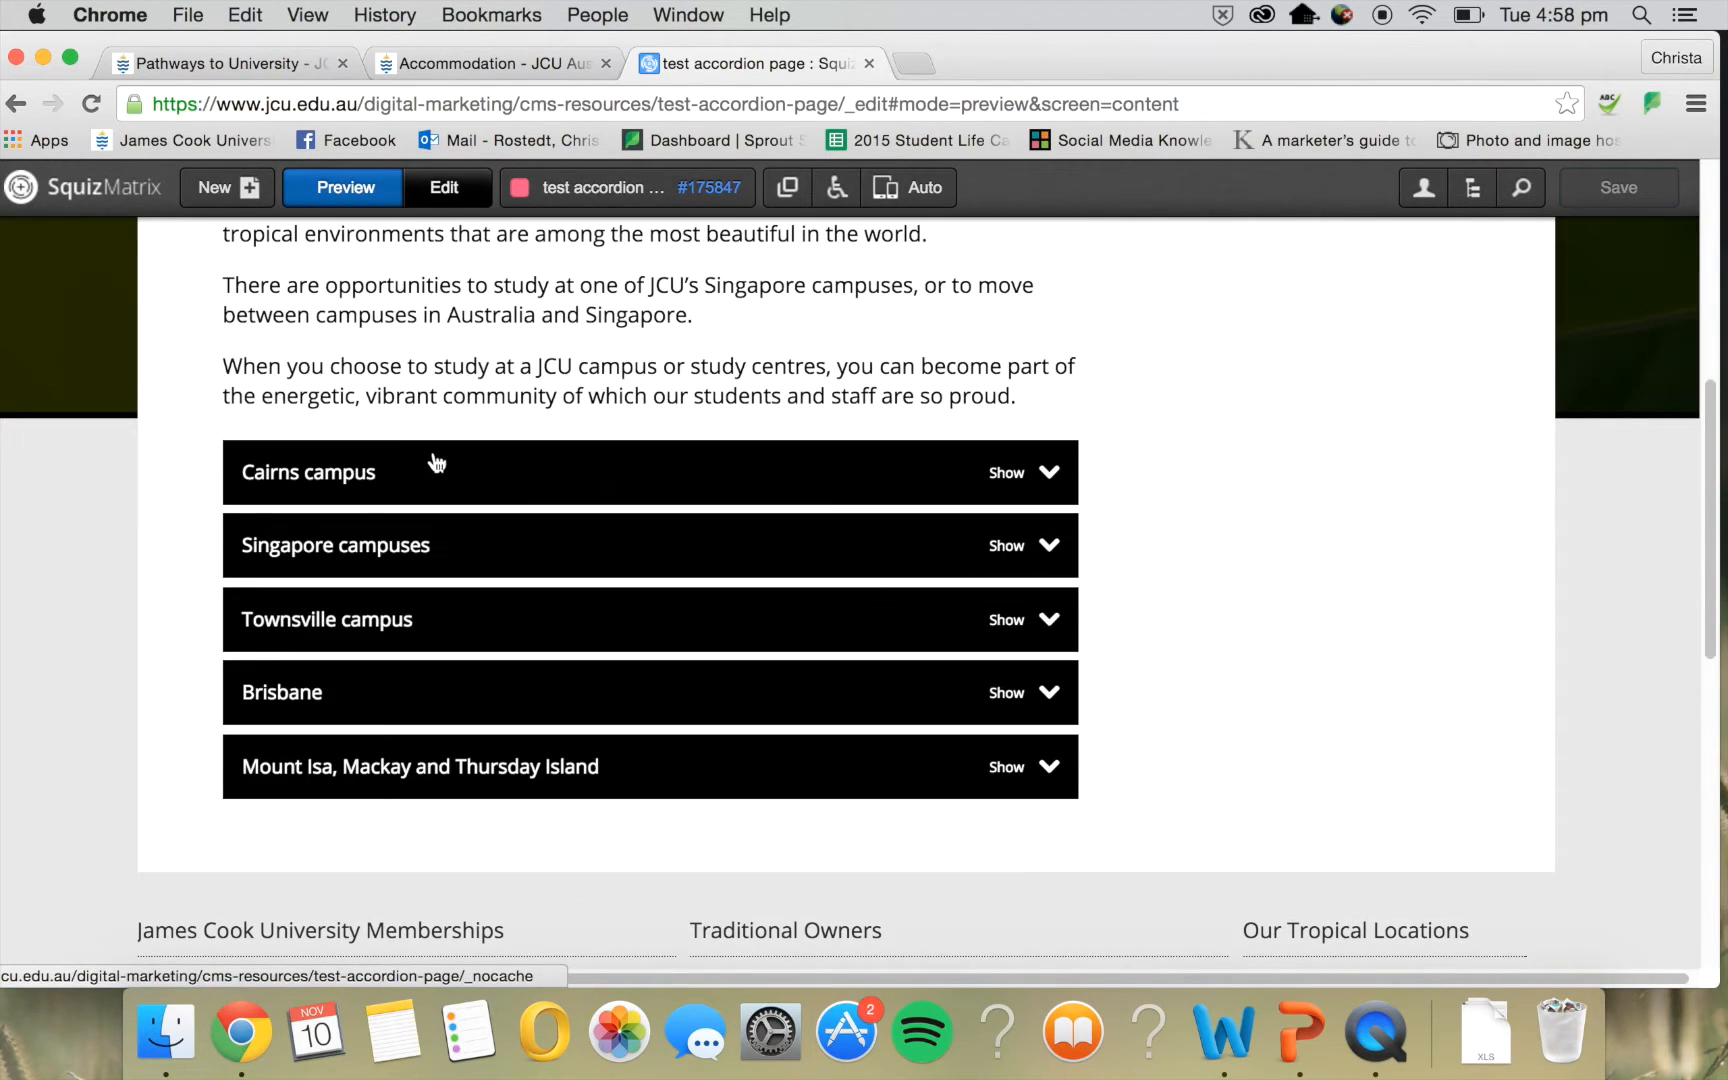
scroll(483, 447, "up", 2)
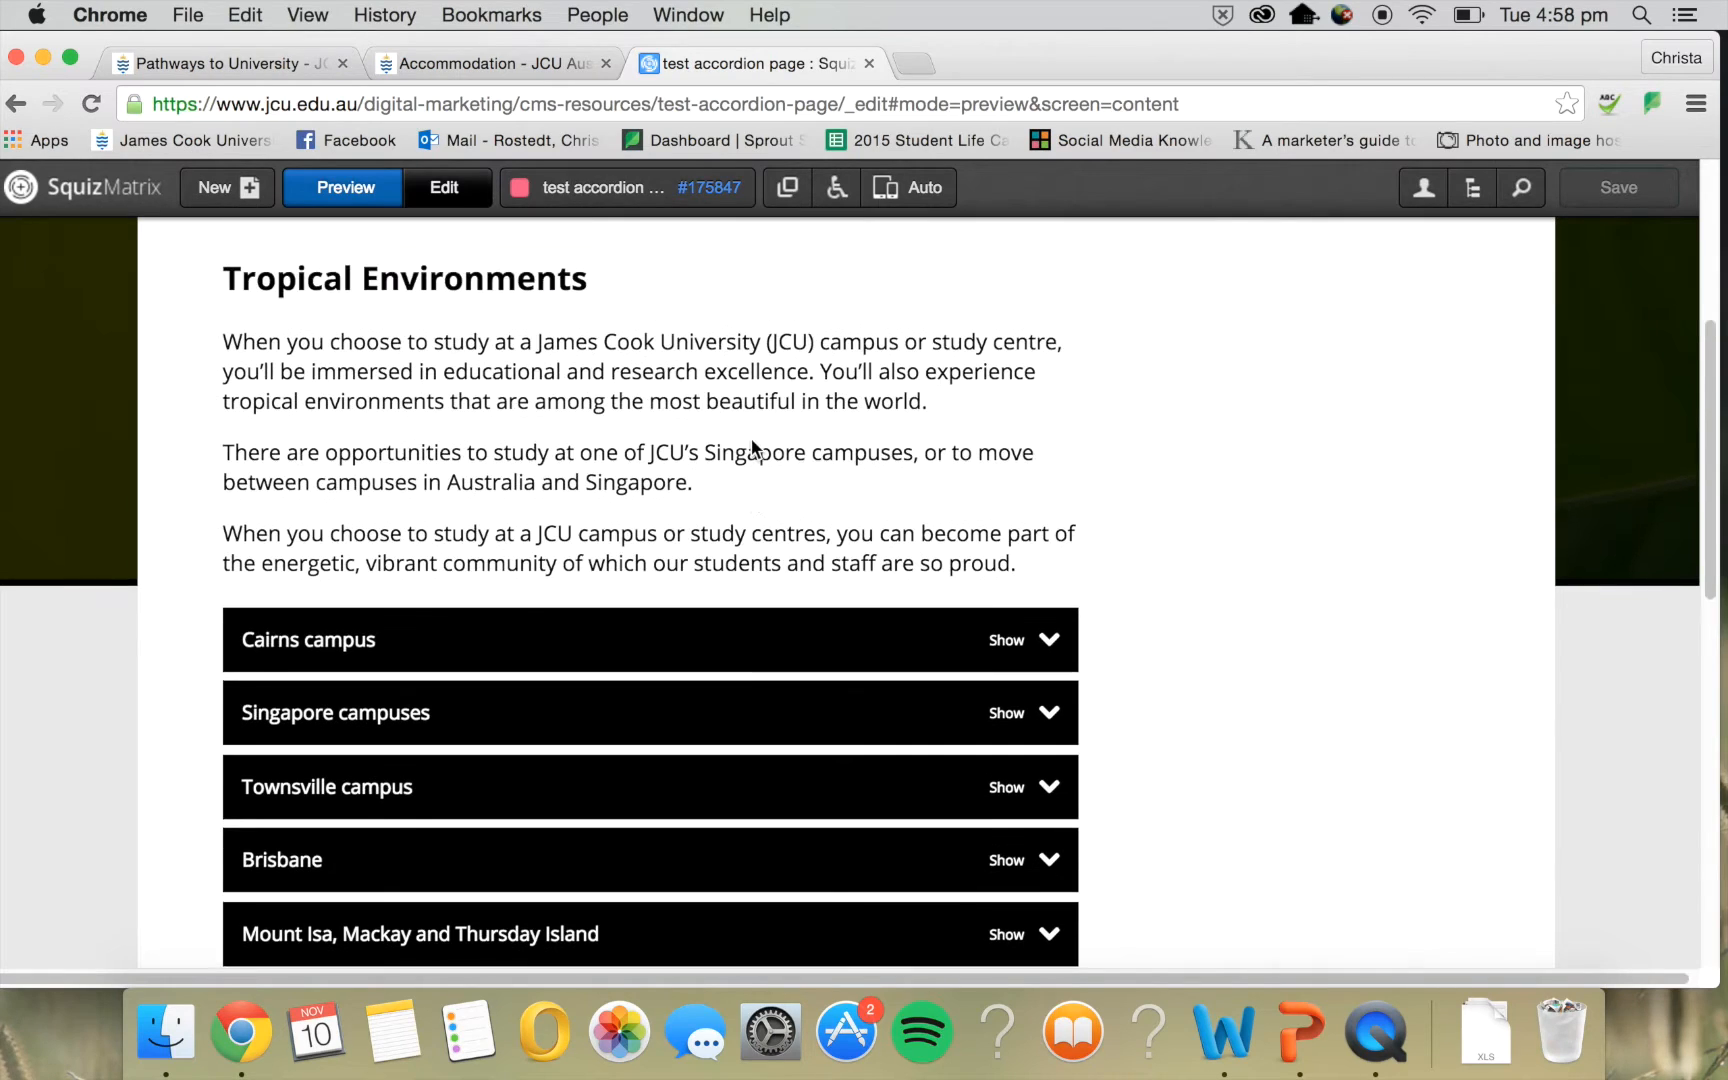
scroll(1134, 455, "up", 5)
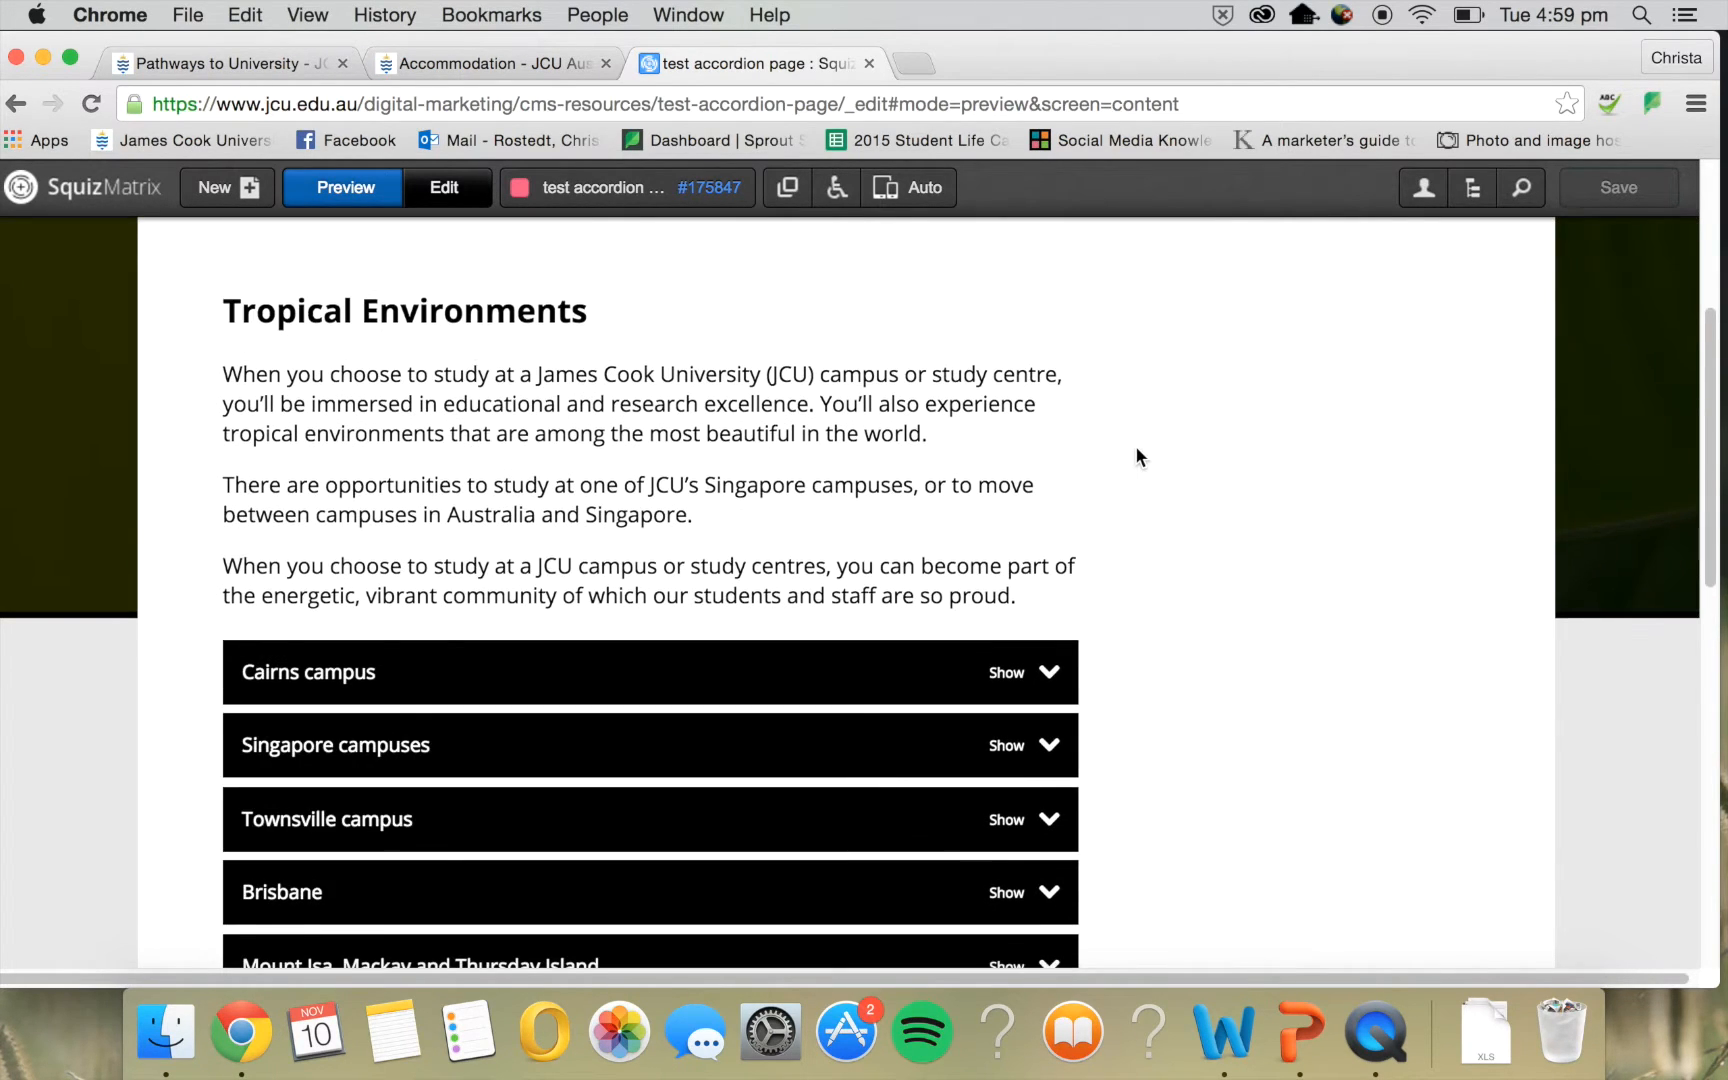
scroll(994, 490, "up", 1)
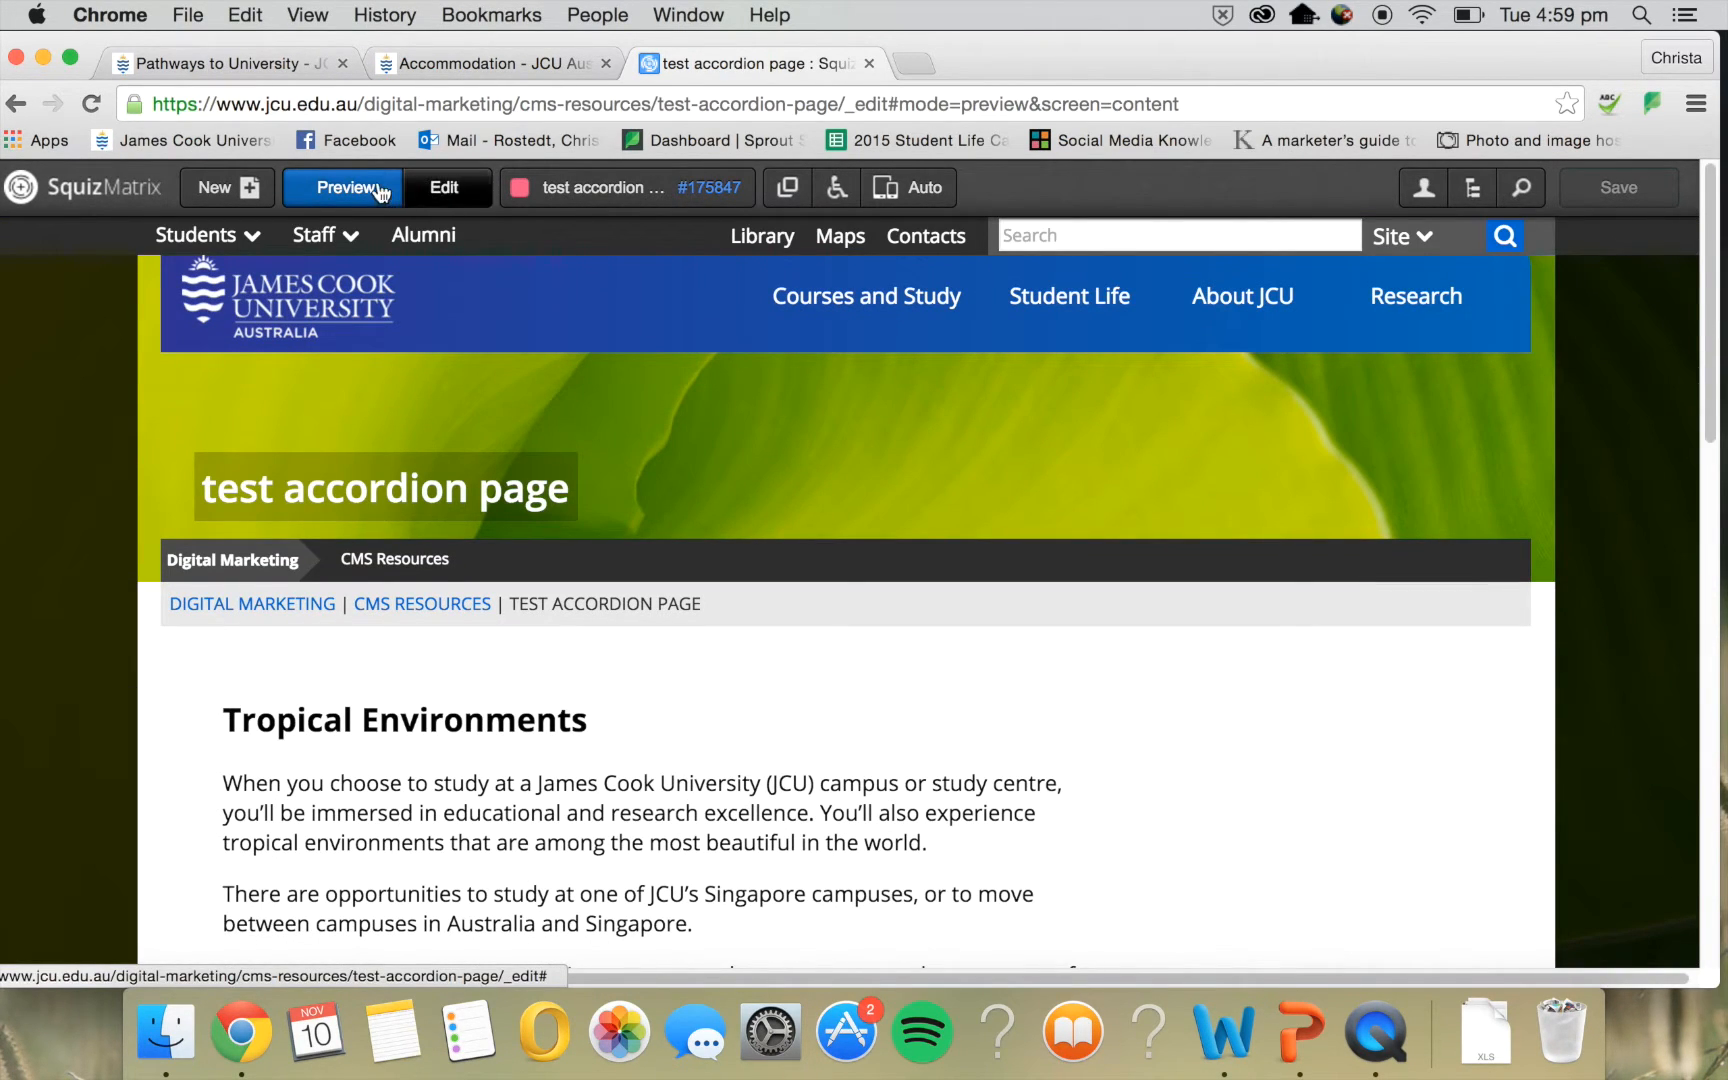
Return the page to edit mode and open its Details screen to view the status settings
left_click(443, 190)
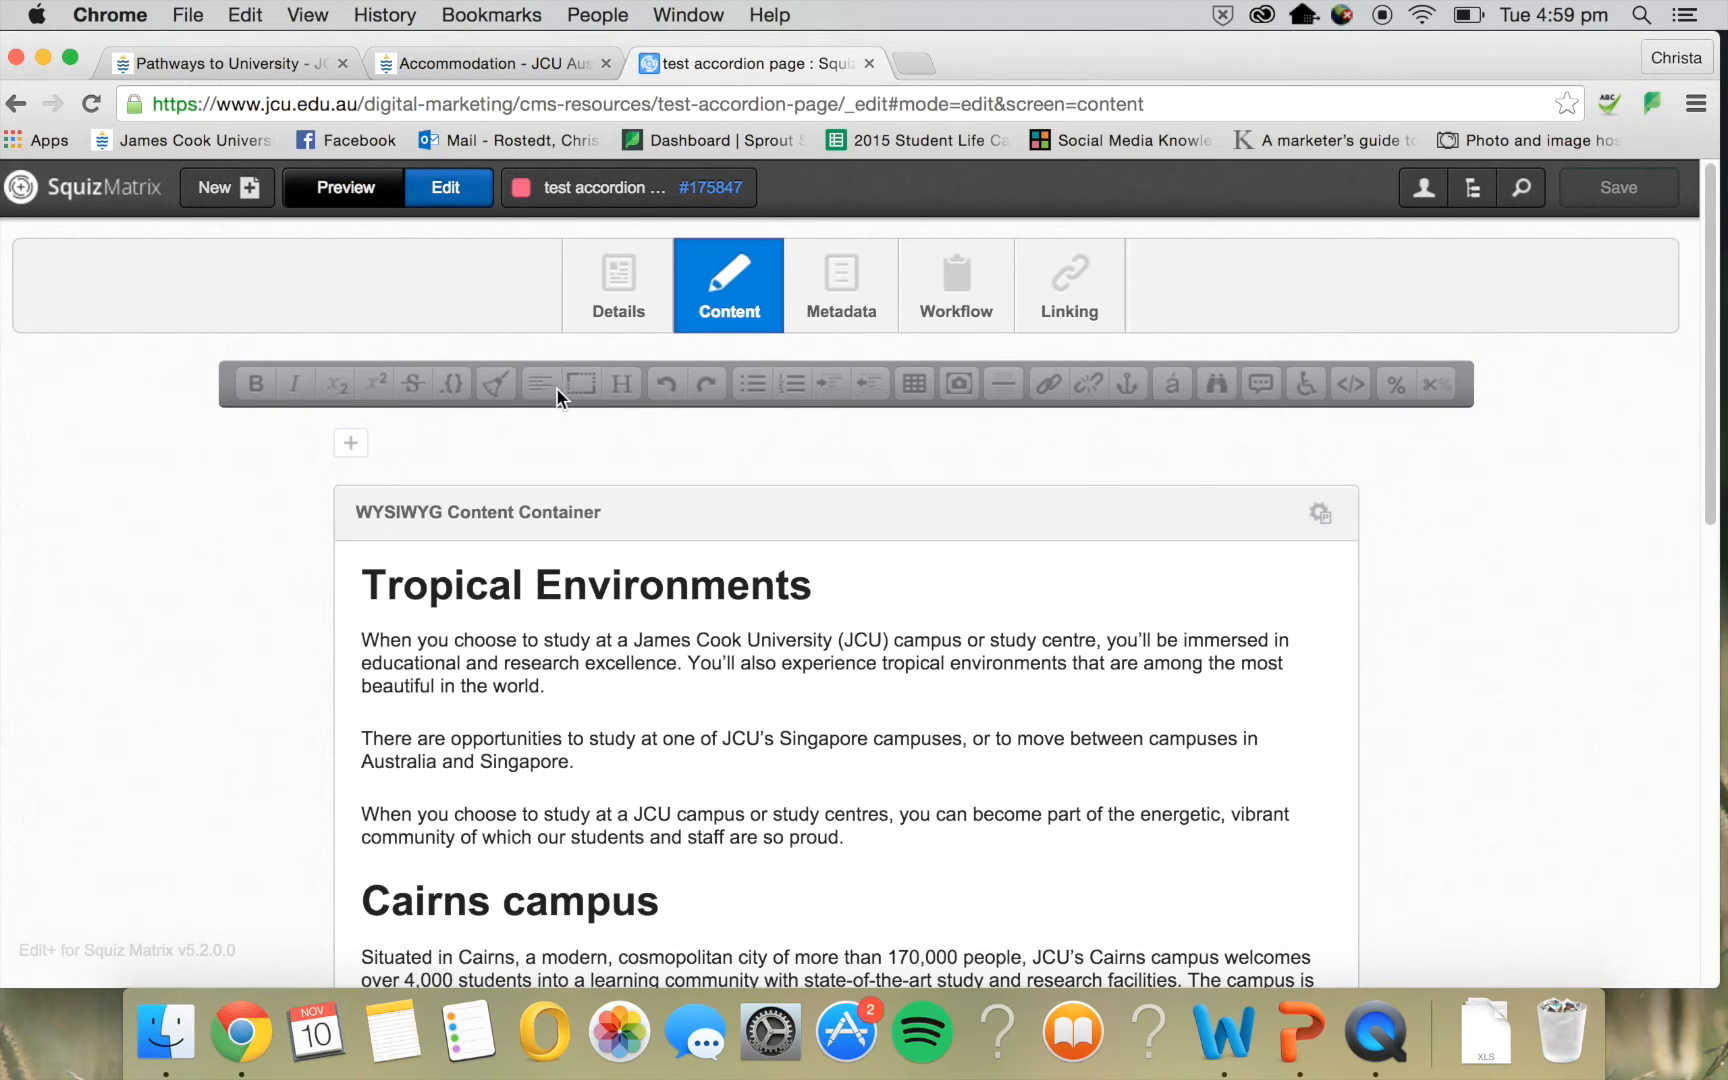
left_click(616, 308)
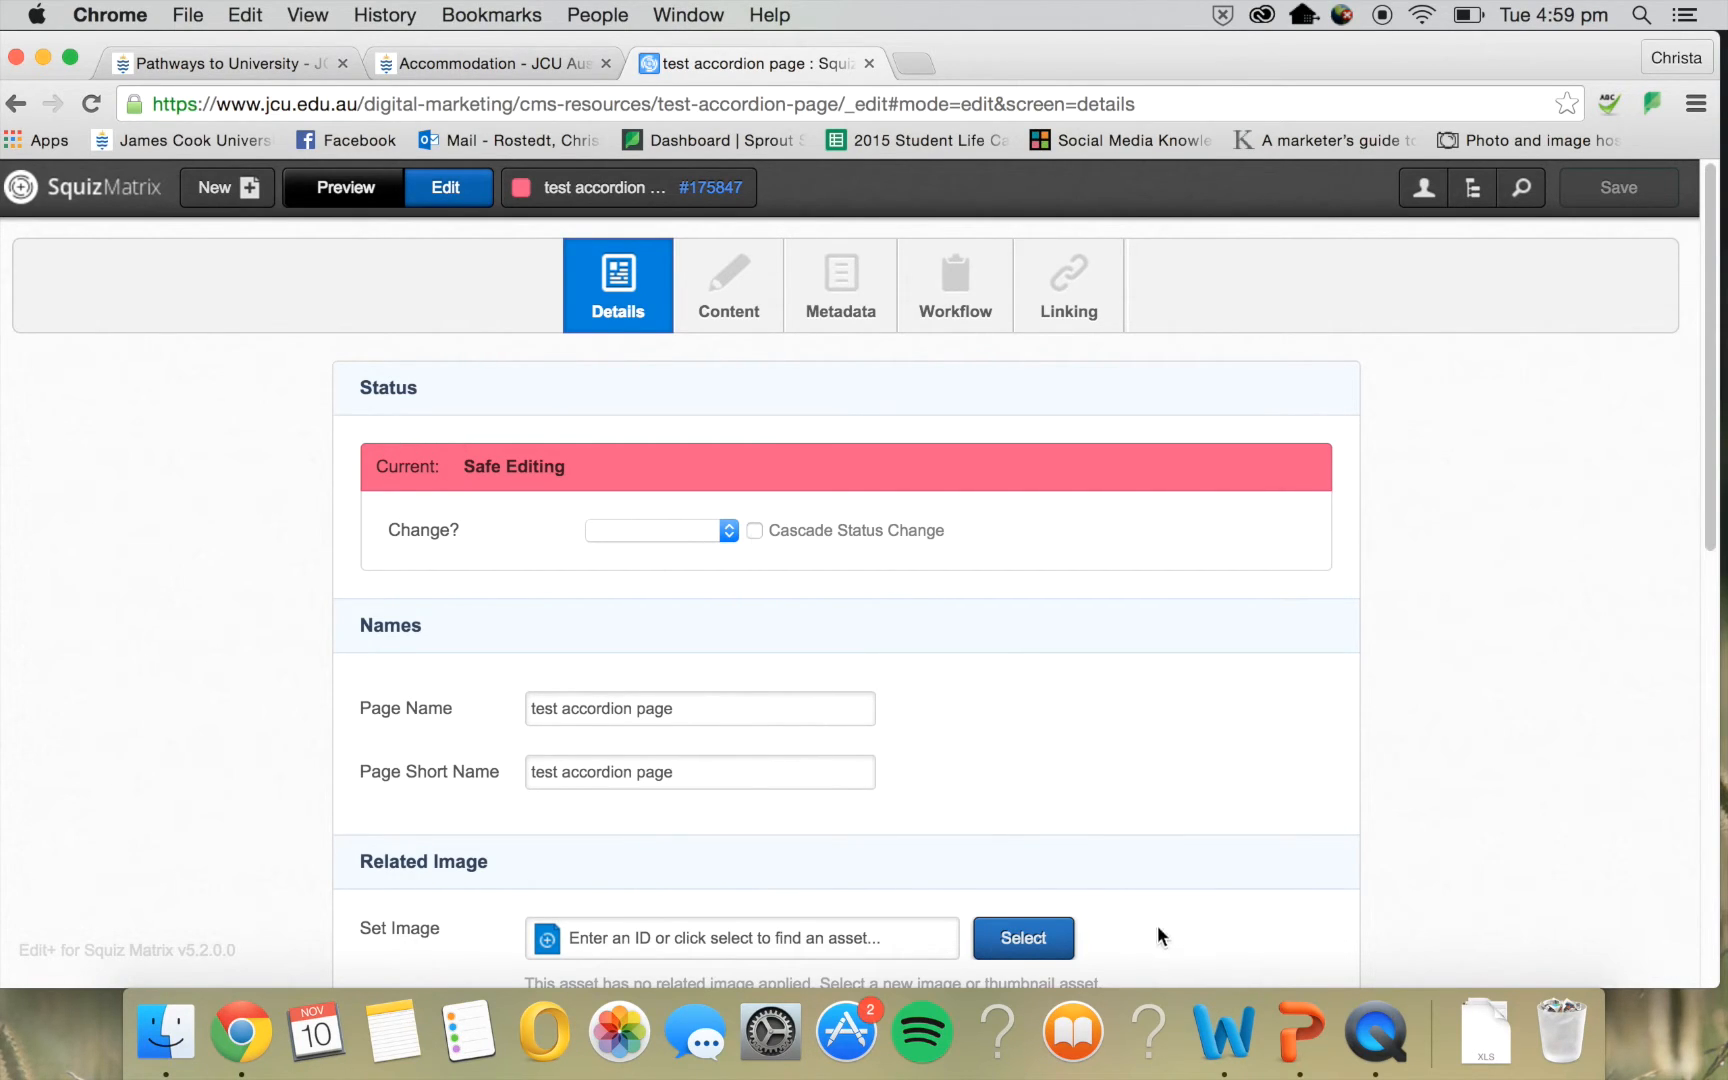
key("super+Tab")
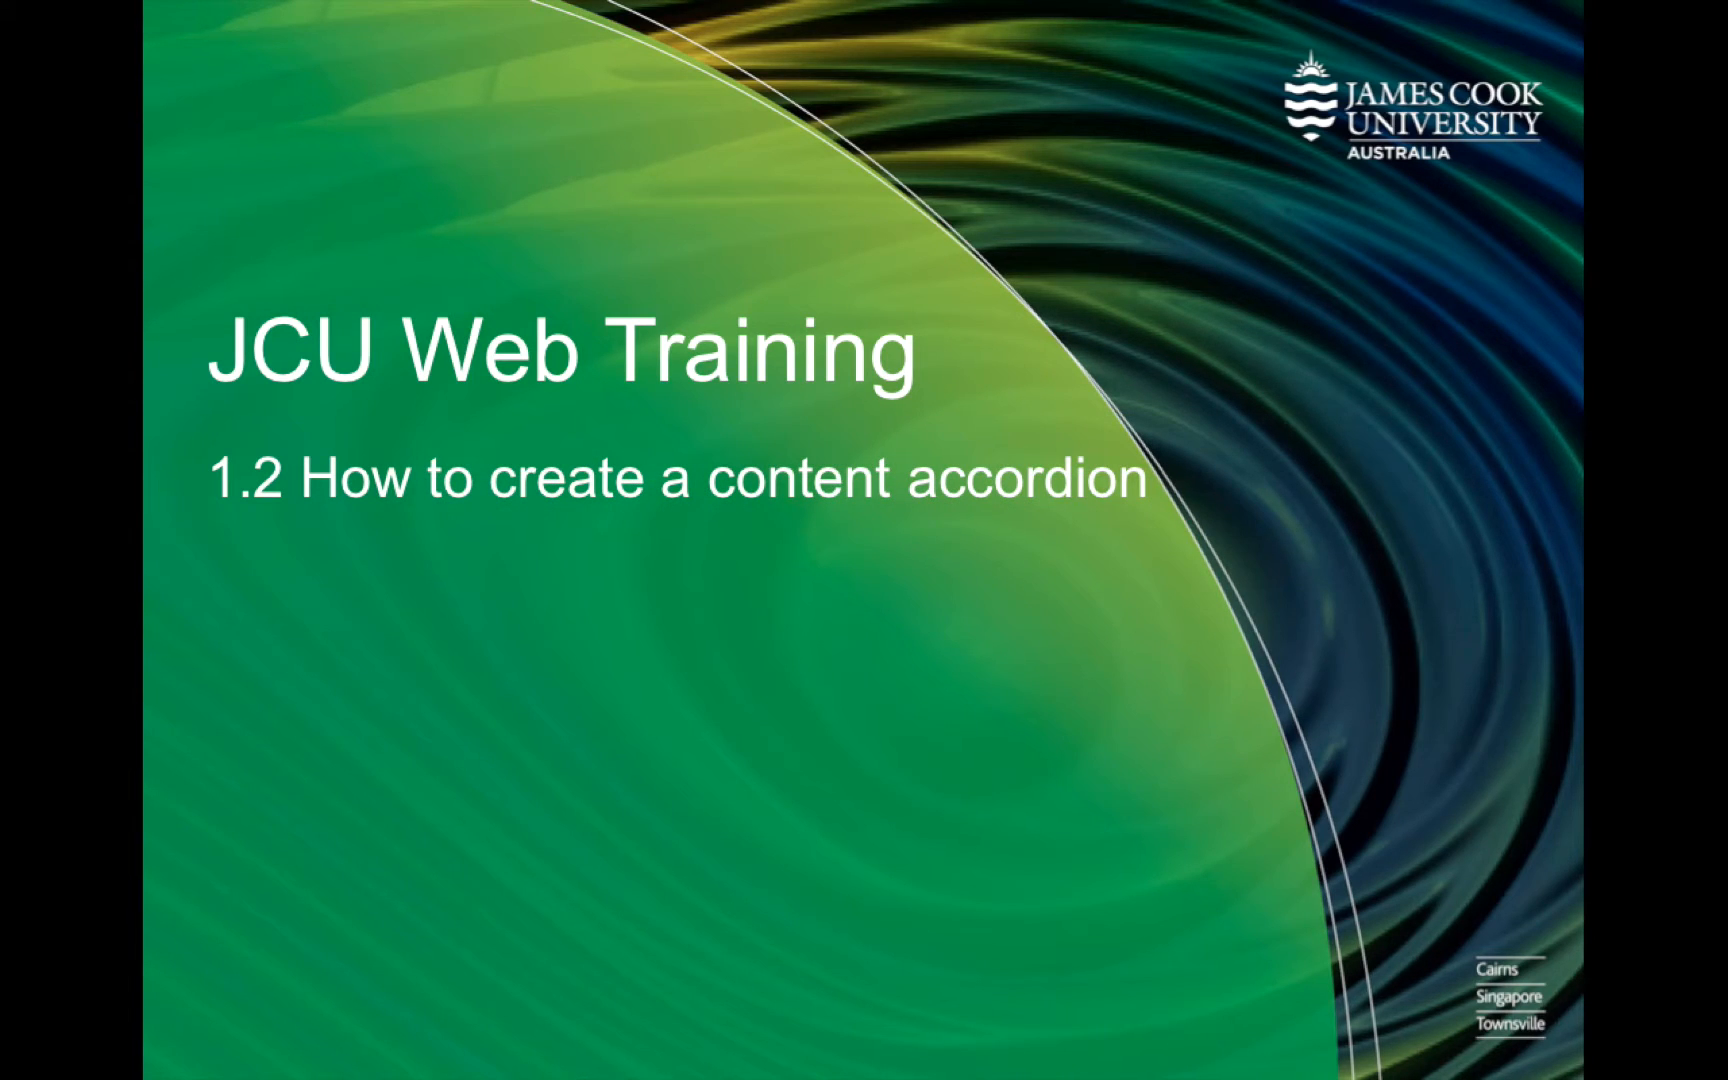
key("Right")
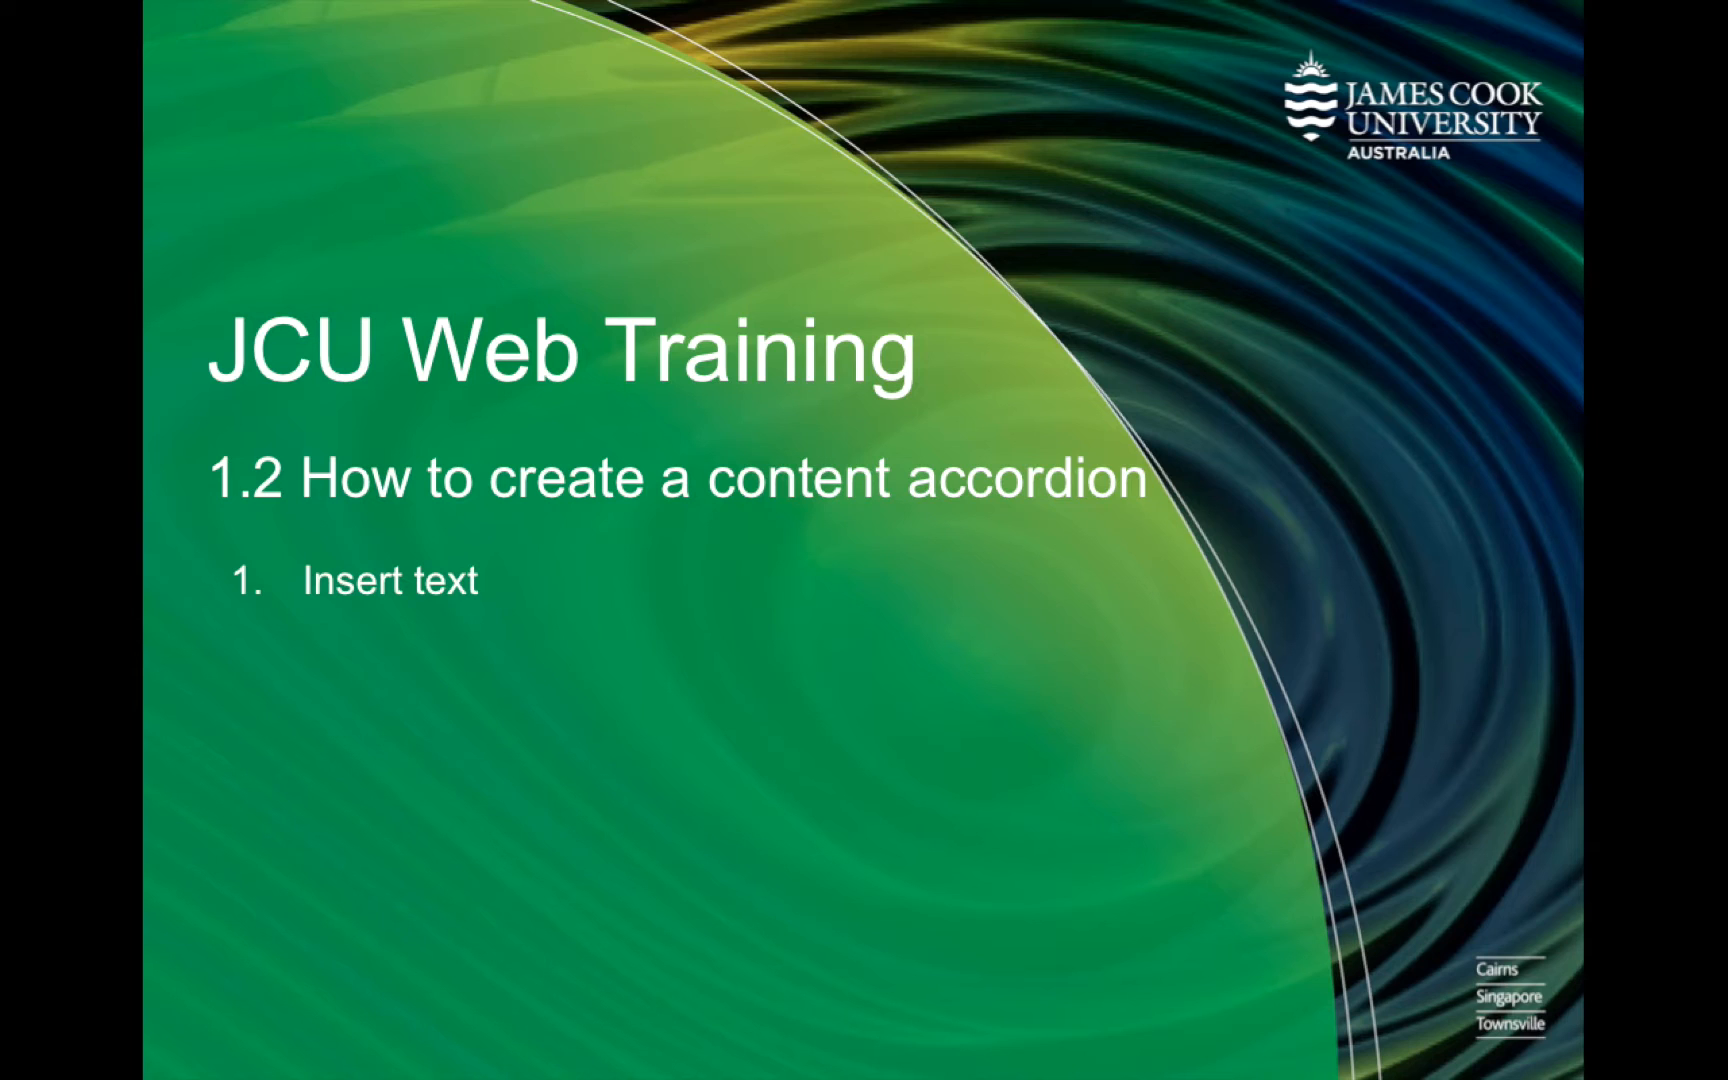